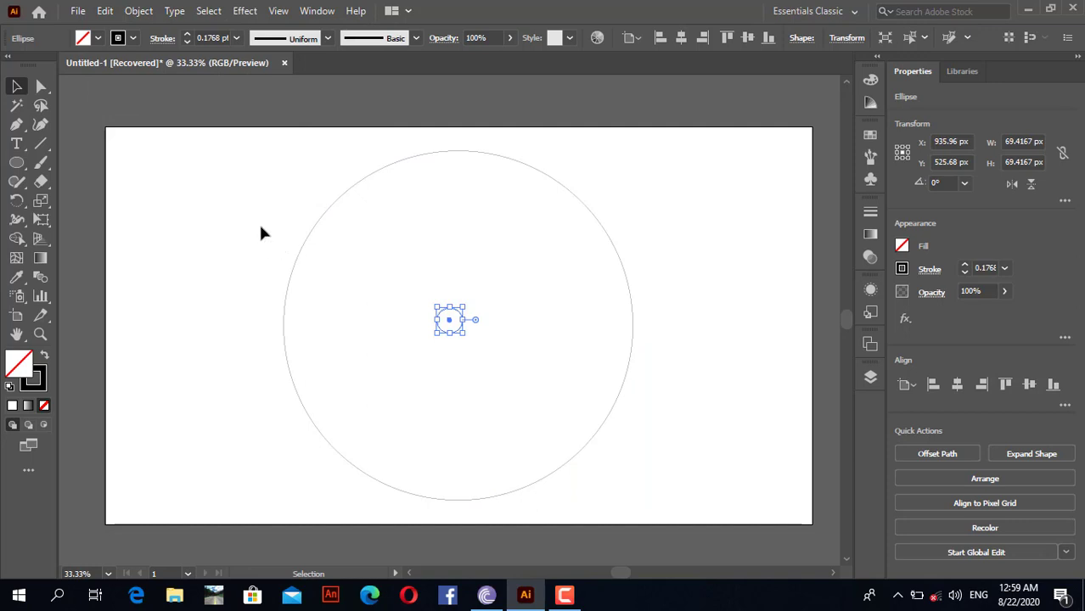
# Copy the large circle and paste the copy in place over the original
pyautogui.click(262, 233)
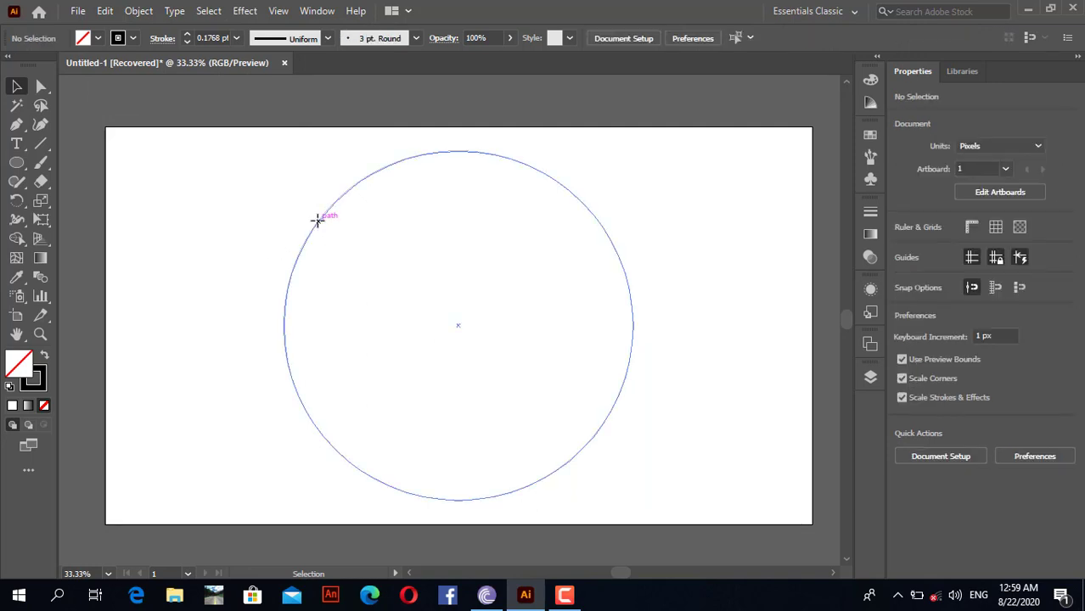
pyautogui.click(313, 222)
pyautogui.click(103, 11)
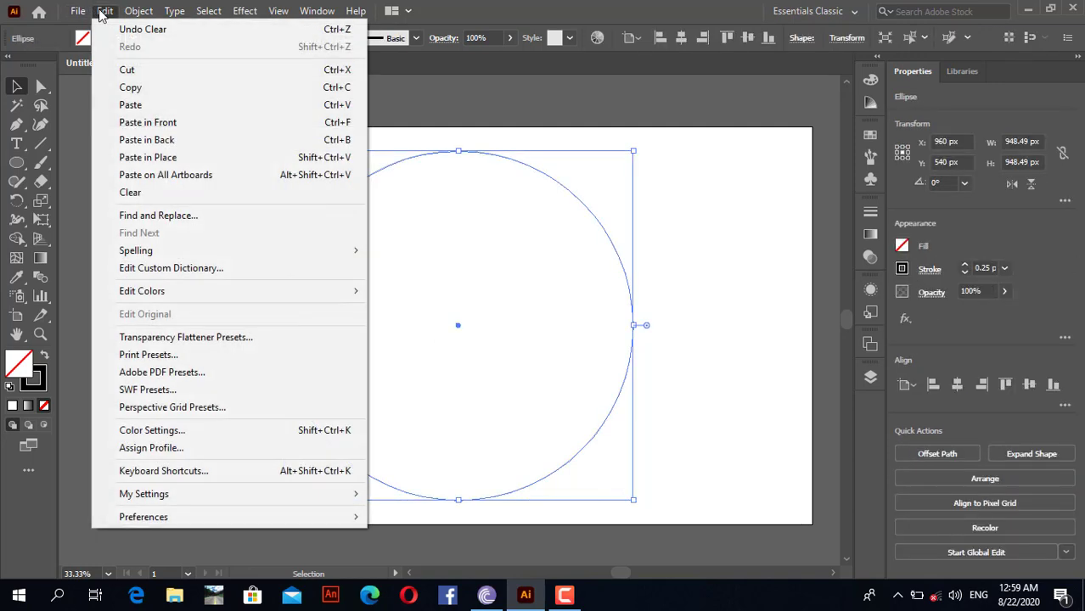
pyautogui.click(170, 88)
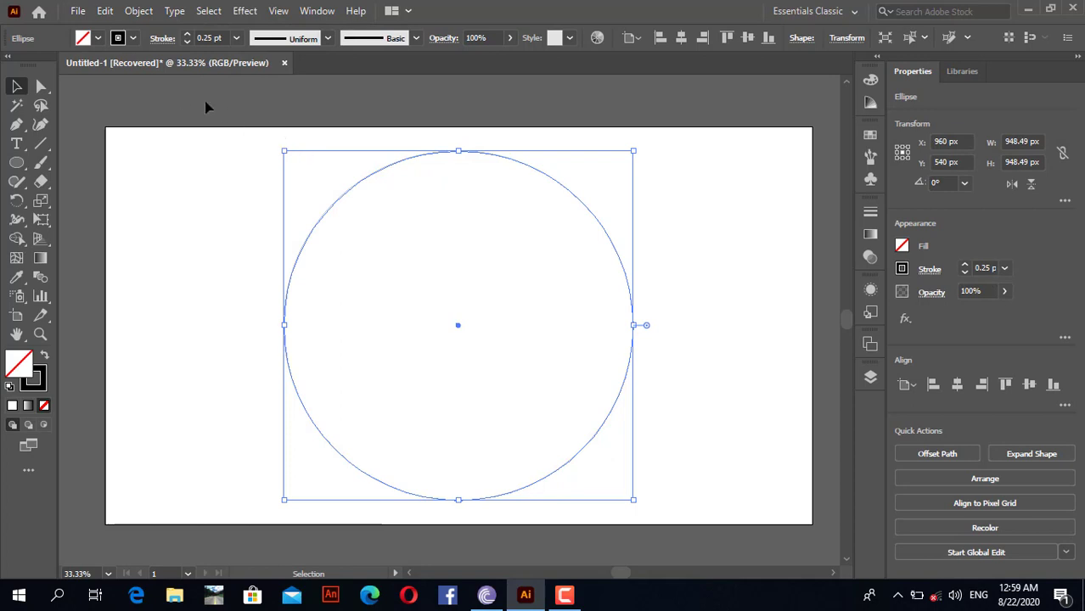
pyautogui.click(105, 11)
pyautogui.click(155, 162)
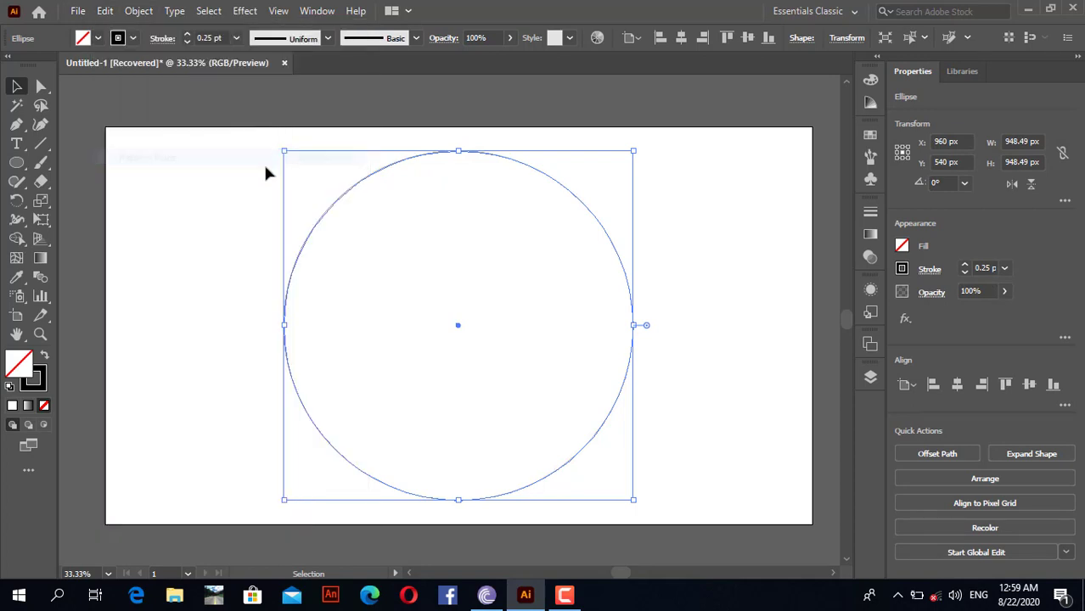
# Shrink the pasted circle to about 677 px and move it to the upper right of the large one, centred near X 1133, Y 249 px
pyautogui.moveTo(564, 183); pyautogui.dragTo(616, 91)
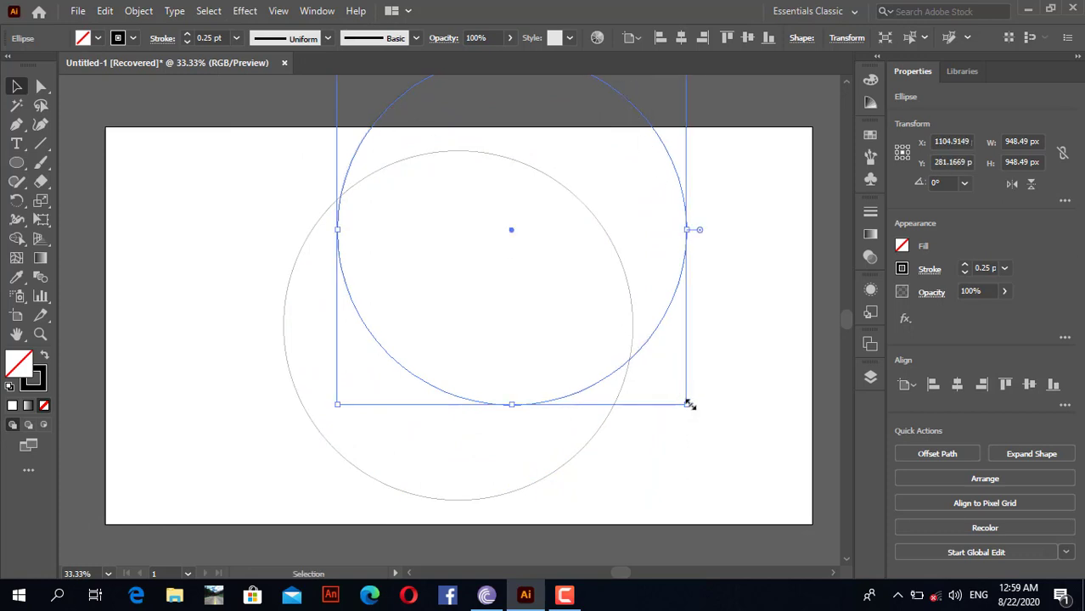
pyautogui.moveTo(689, 405); pyautogui.dragTo(650, 357)
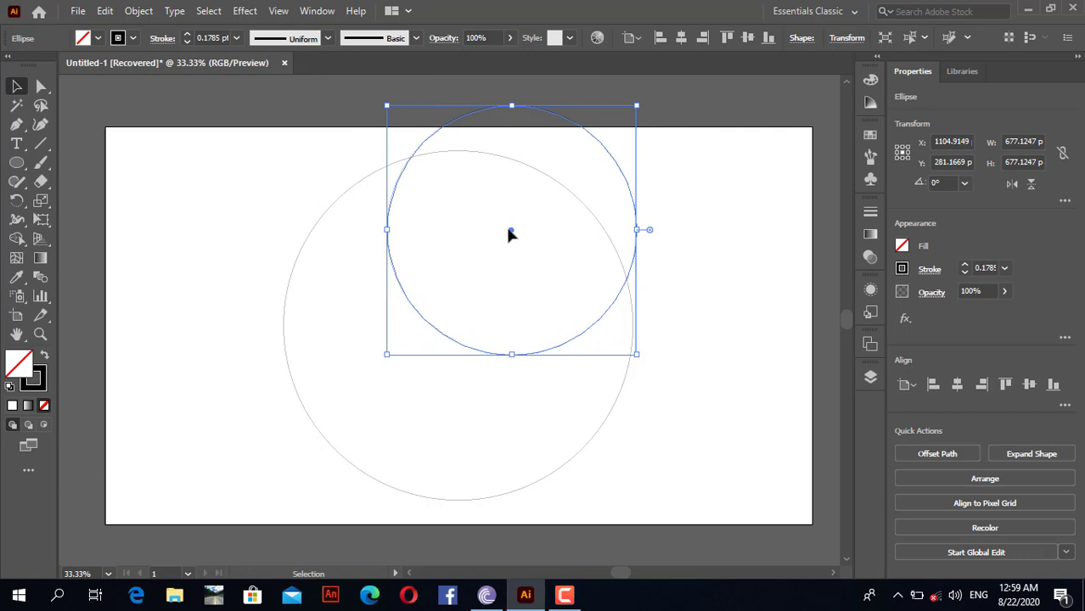
pyautogui.moveTo(510, 231)
pyautogui.mouseDown()
pyautogui.moveTo(527, 185)
pyautogui.moveTo(534, 206)
pyautogui.moveTo(518, 224)
pyautogui.mouseUp()
pyautogui.click(697, 247)
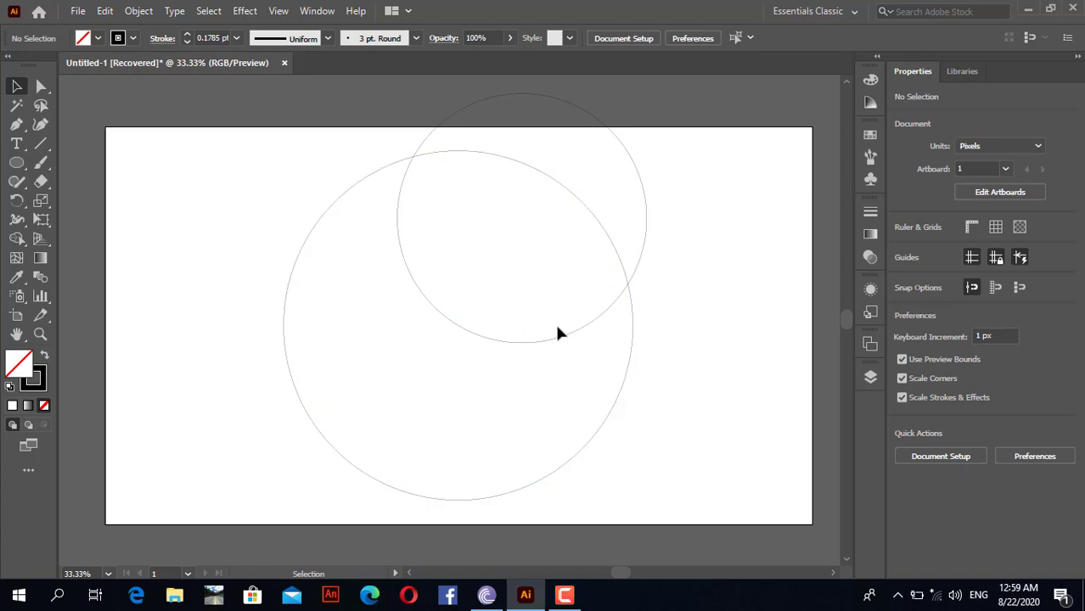
# Set the stroke of the 677 px circle to 0.25 pt, the same weight as the large circle's
pyautogui.click(645, 182)
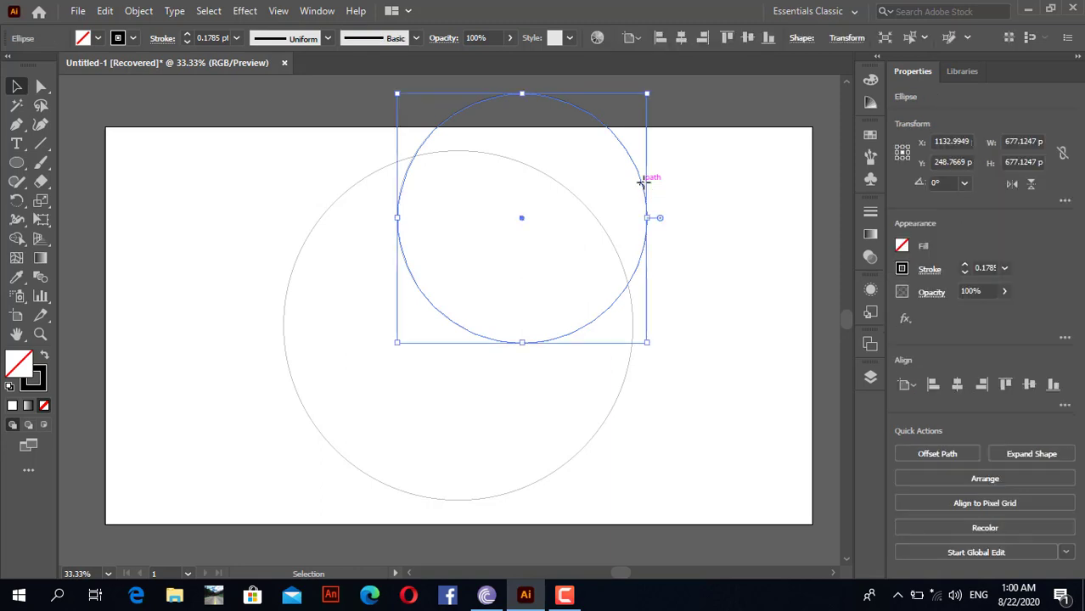
pyautogui.click(965, 267)
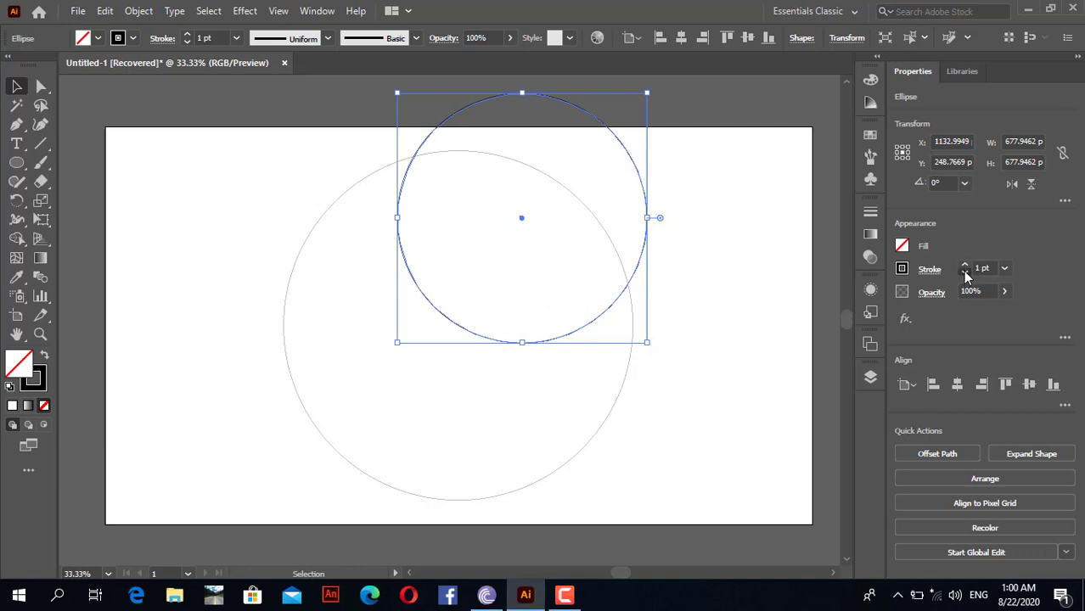
pyautogui.click(965, 273)
pyautogui.click(964, 272)
pyautogui.click(965, 273)
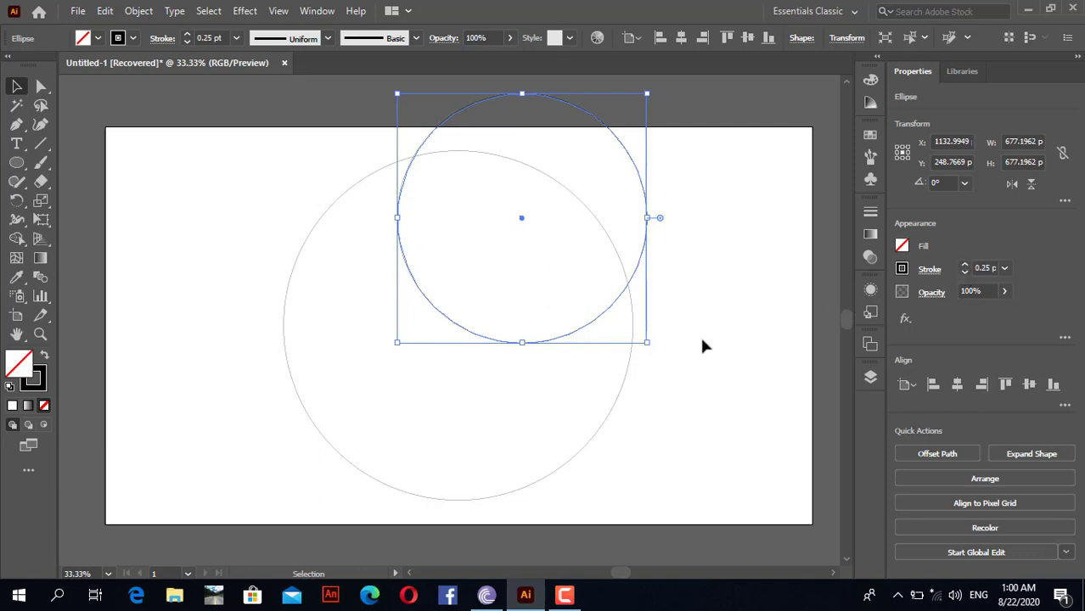
pyautogui.click(626, 376)
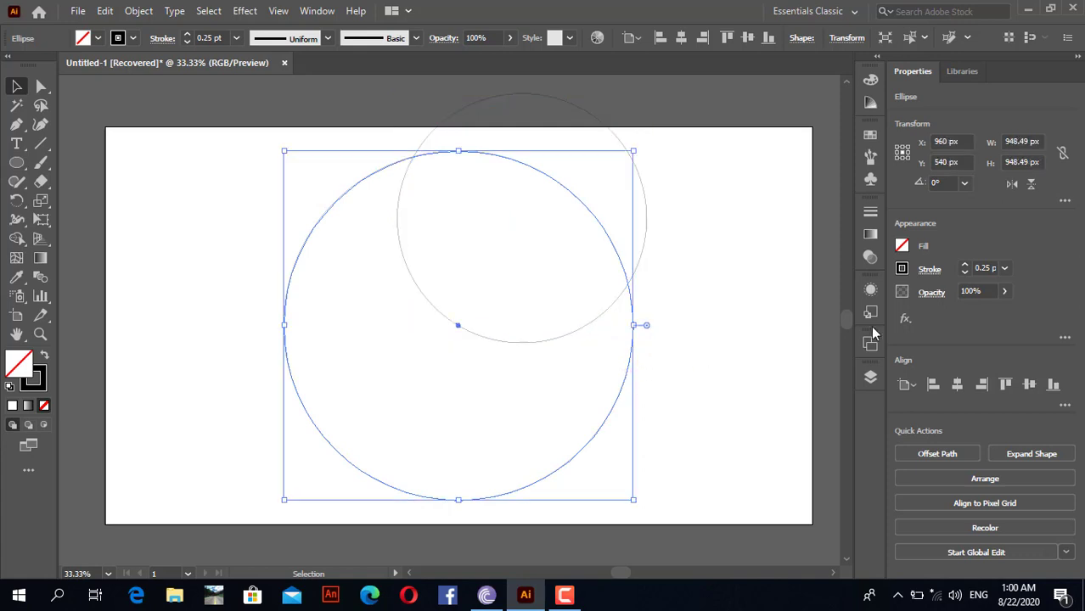
pyautogui.click(778, 276)
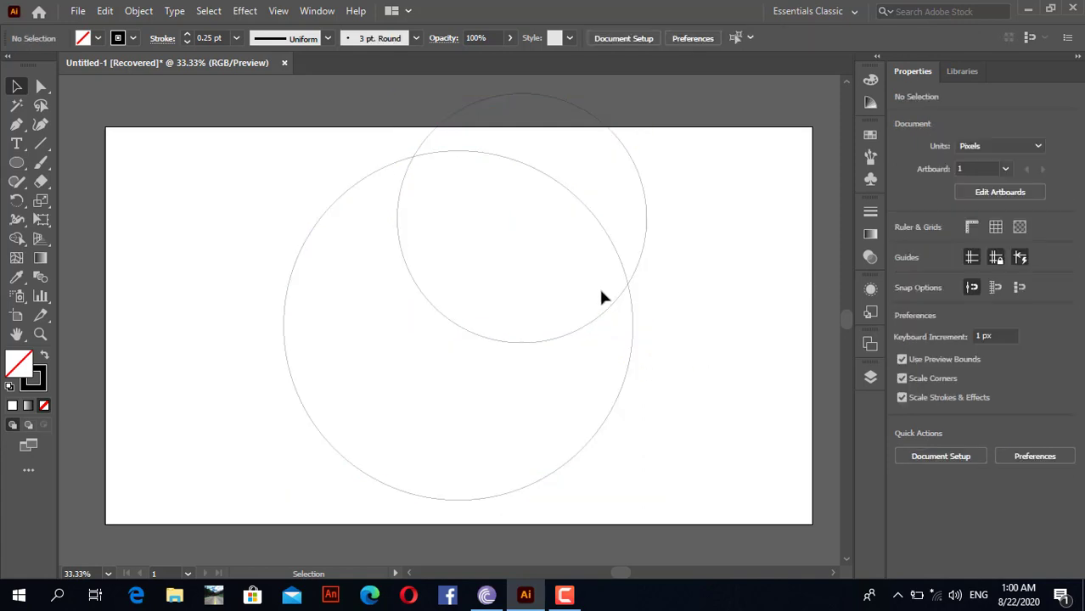
# Duplicate the upper circle in place and shrink the copy to about 131 px, just inside the right-hand intersection of the two circles
pyautogui.click(598, 315)
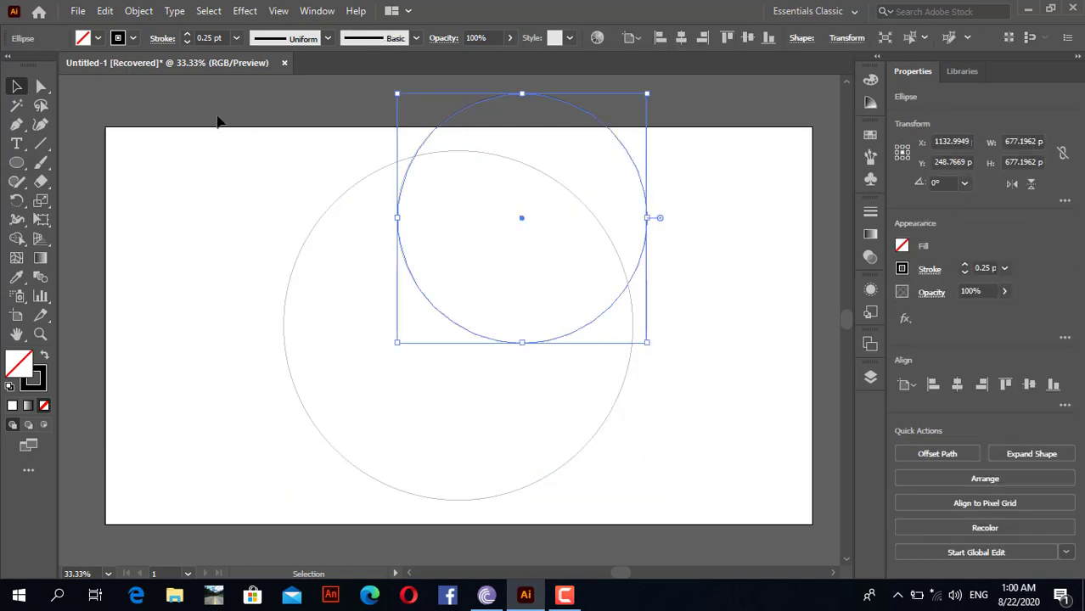
pyautogui.click(105, 11)
pyautogui.click(136, 88)
pyautogui.click(103, 11)
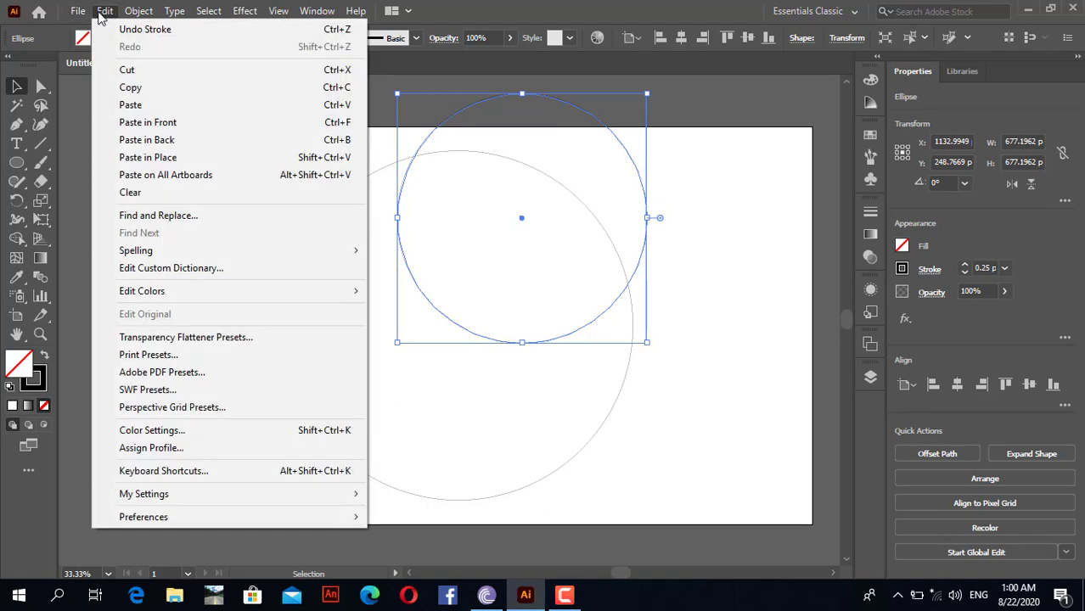
pyautogui.click(175, 158)
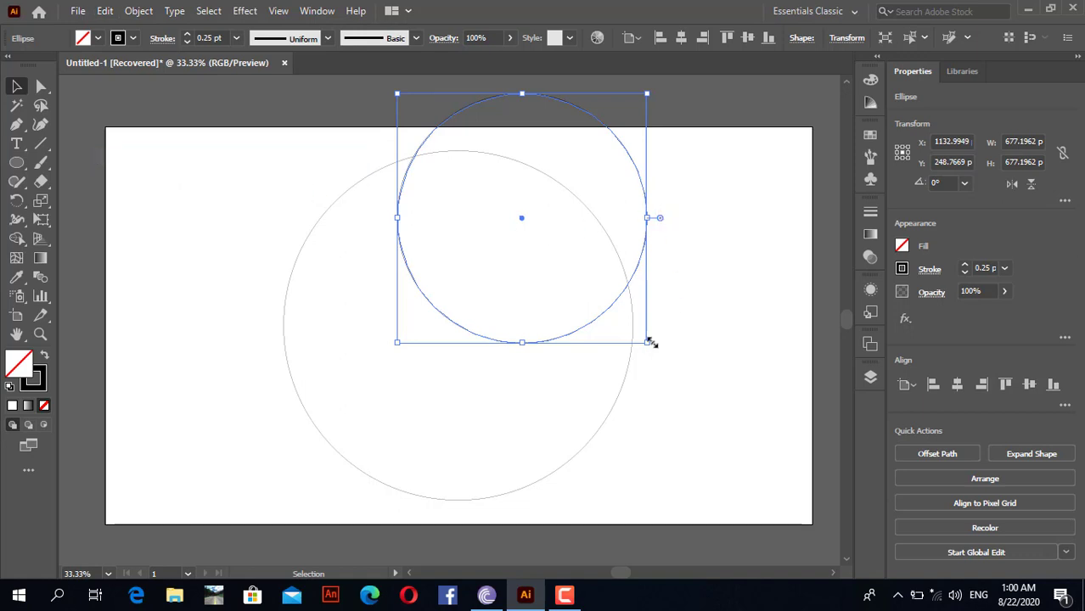
pyautogui.moveTo(650, 342); pyautogui.dragTo(601, 280)
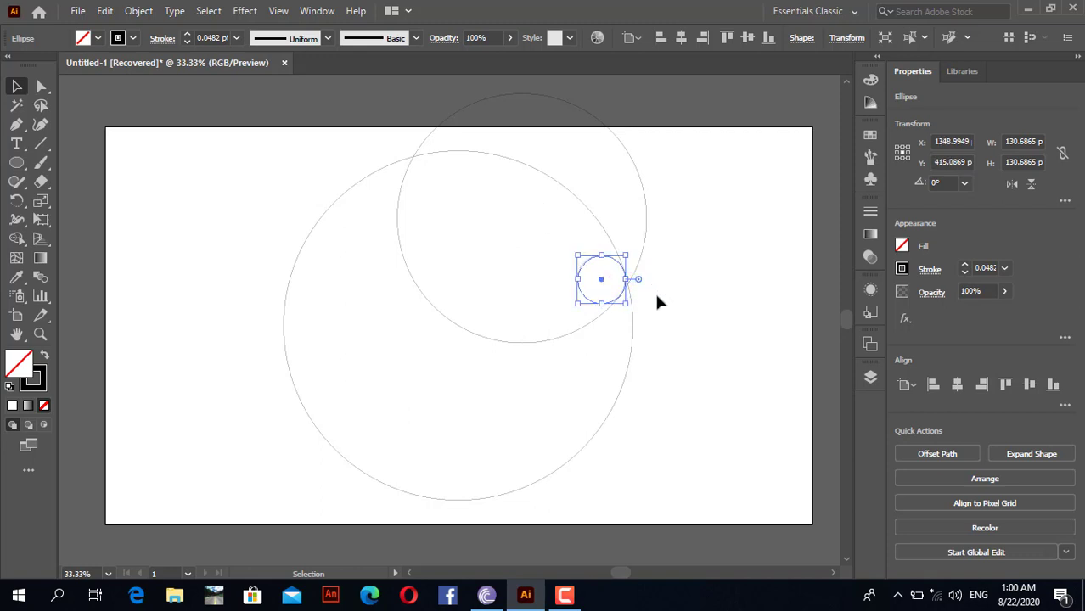
# Shift the small circle towards the intersection, roughly tangent to both large arcs, to about X 1350.6, Y 413.4 px
pyautogui.scroll(5, 641, 295)
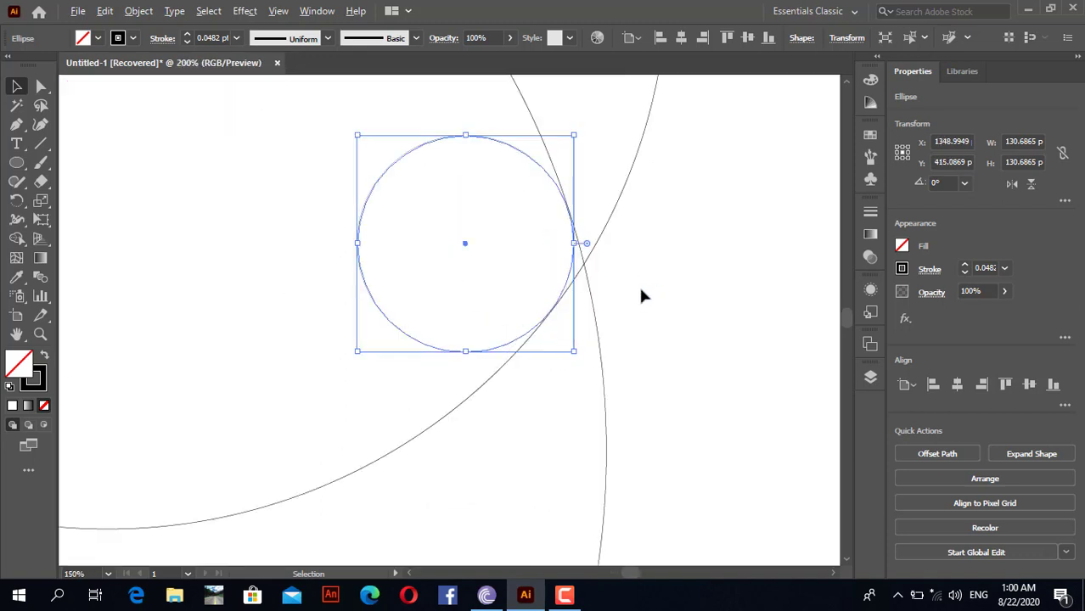
pyautogui.scroll(1, 641, 295)
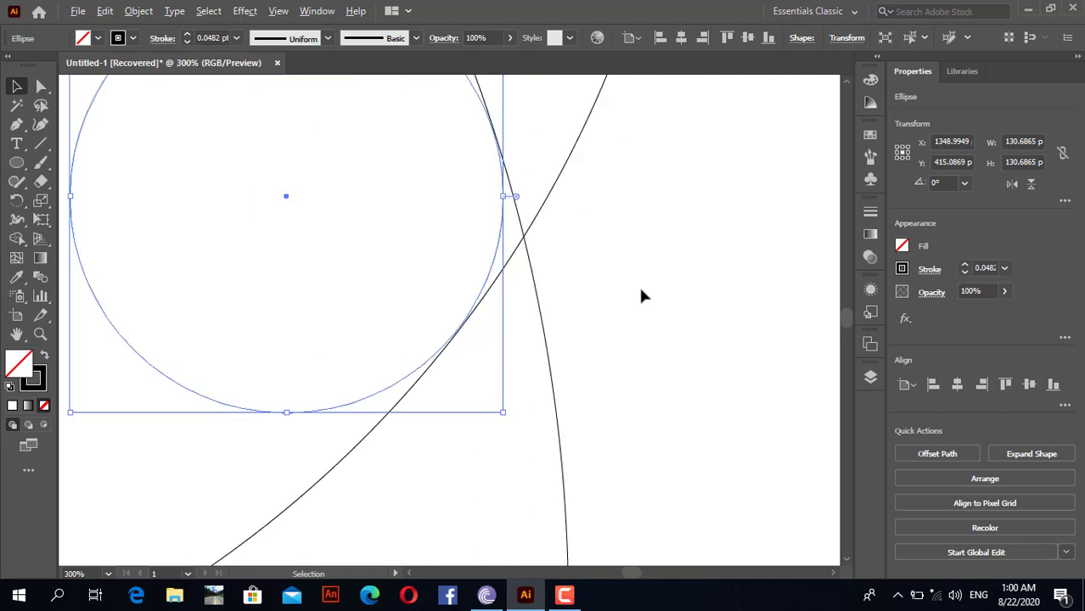
pyautogui.scroll(1, 641, 295)
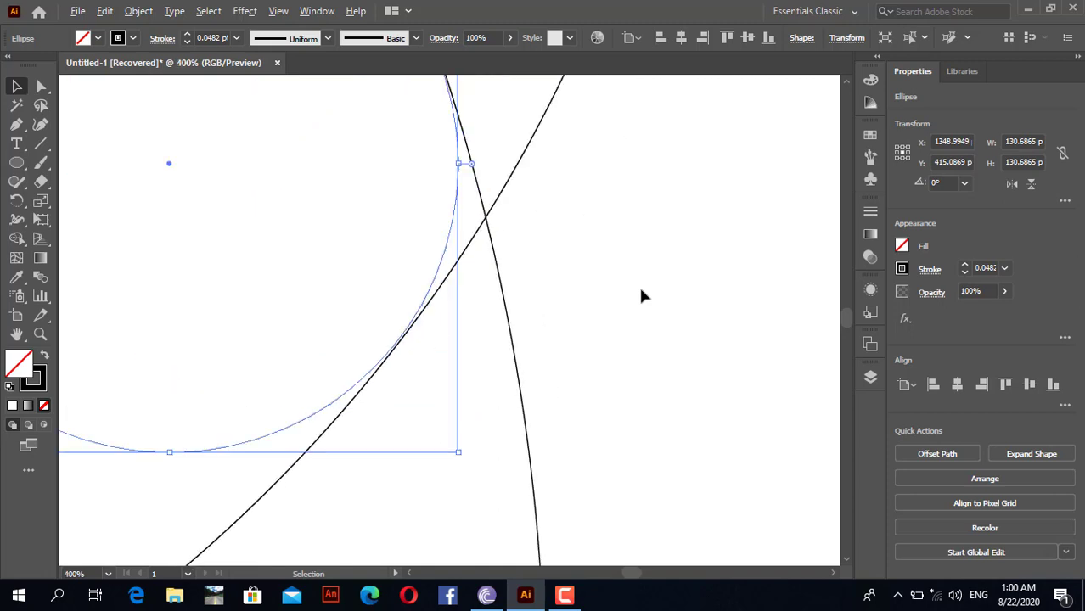
pyautogui.moveTo(417, 317); pyautogui.dragTo(431, 305)
pyautogui.scroll(-3, 488, 233)
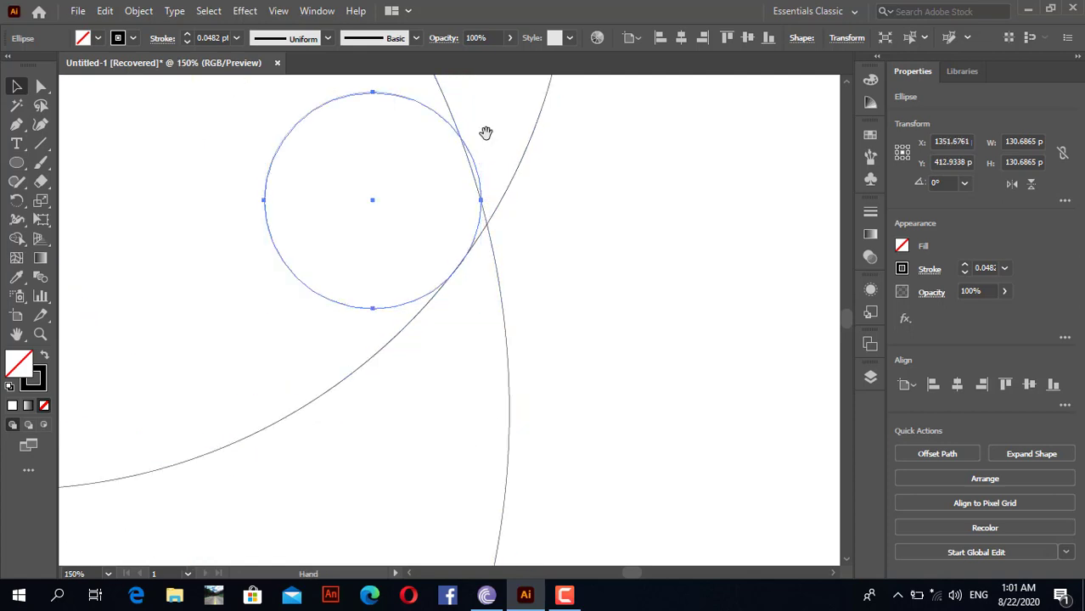
pyautogui.moveTo(485, 134); pyautogui.dragTo(499, 222)
pyautogui.scroll(4, 499, 245)
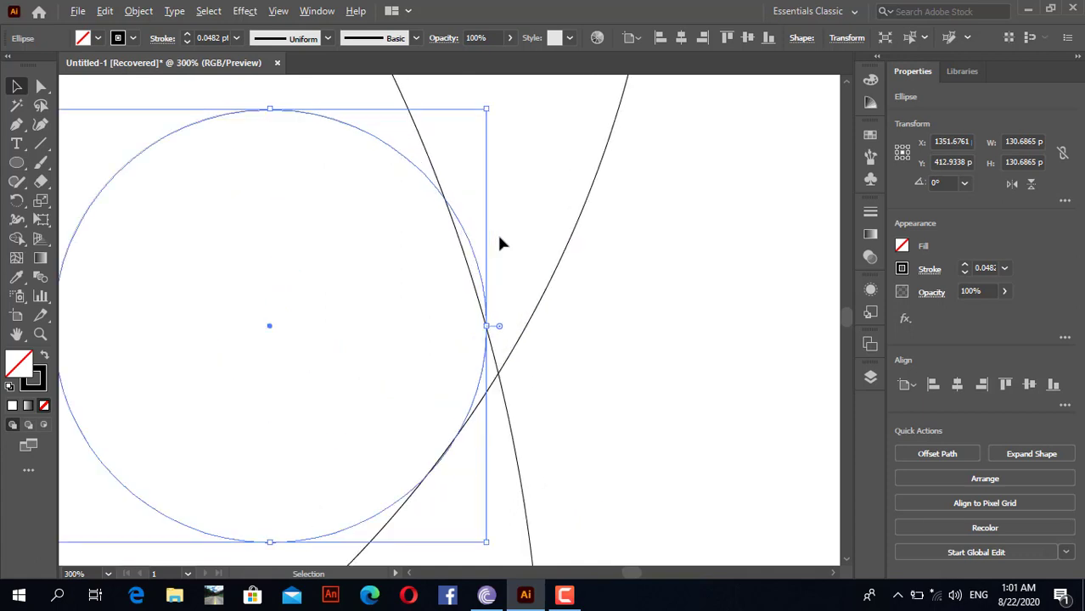
pyautogui.moveTo(461, 252); pyautogui.dragTo(453, 262)
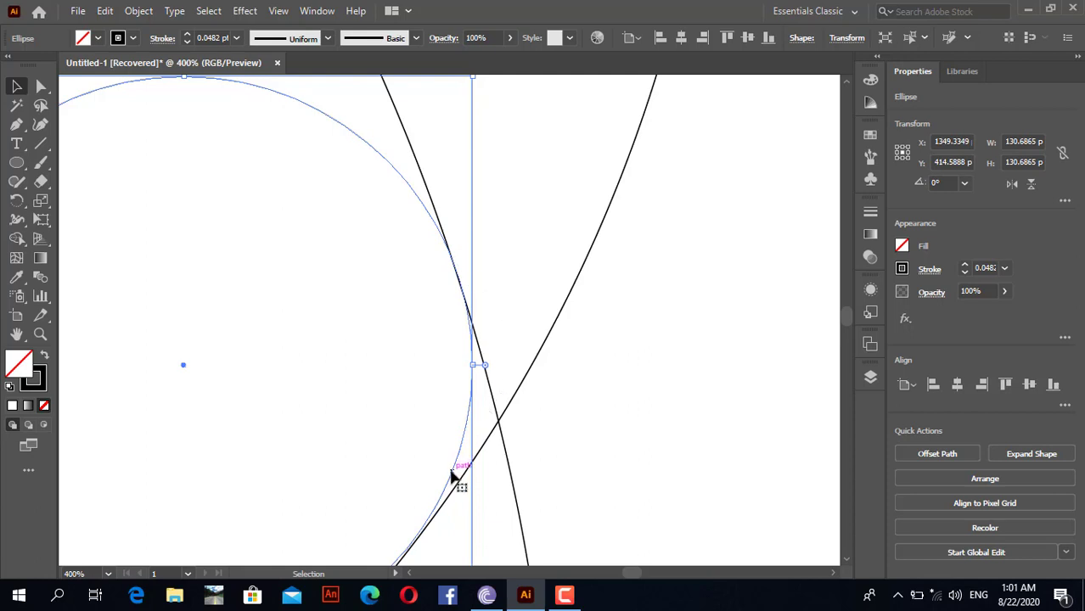
pyautogui.moveTo(451, 469); pyautogui.dragTo(460, 475)
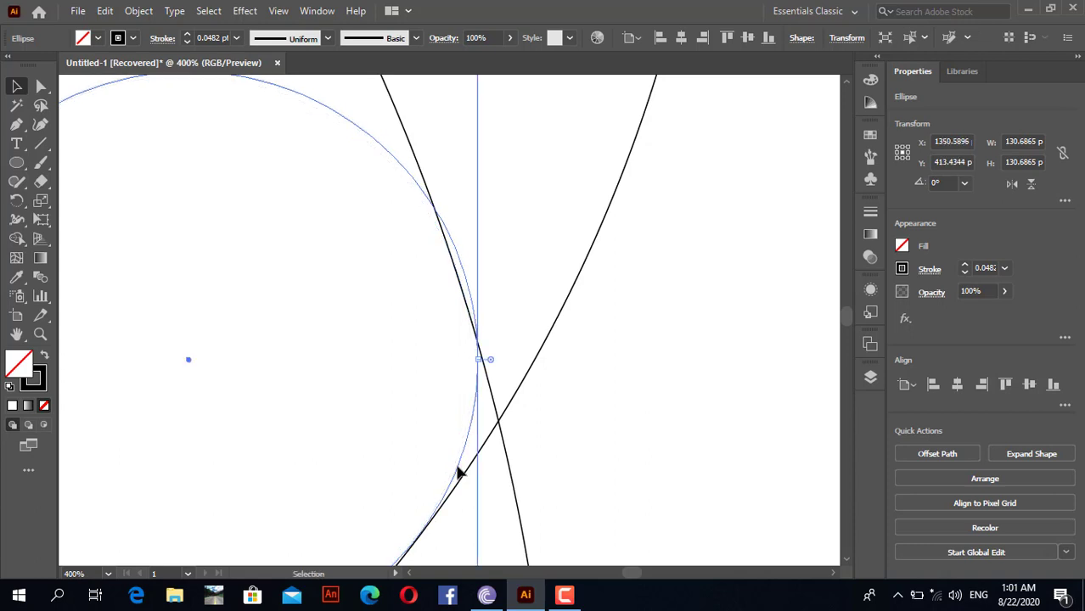
pyautogui.click(551, 323)
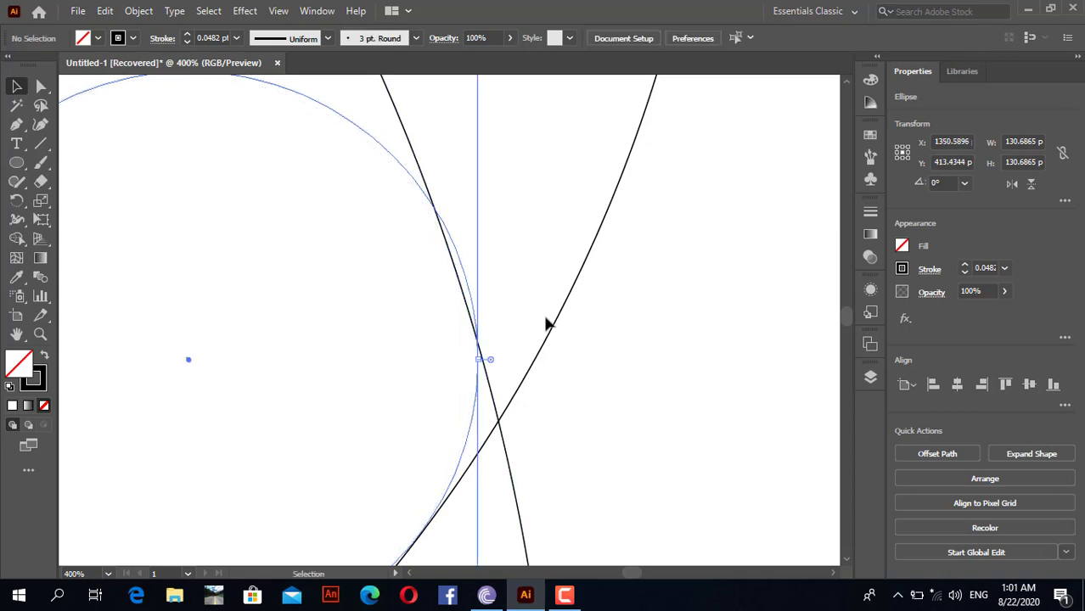
# Set the small circle's stroke to 0.25 pt
pyautogui.click(379, 144)
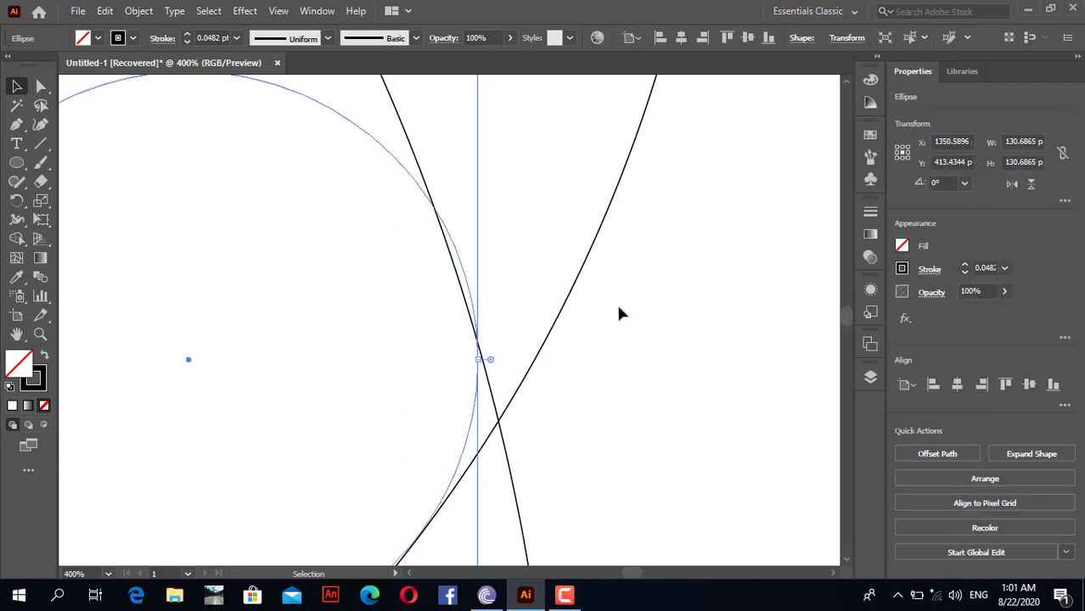
pyautogui.click(965, 265)
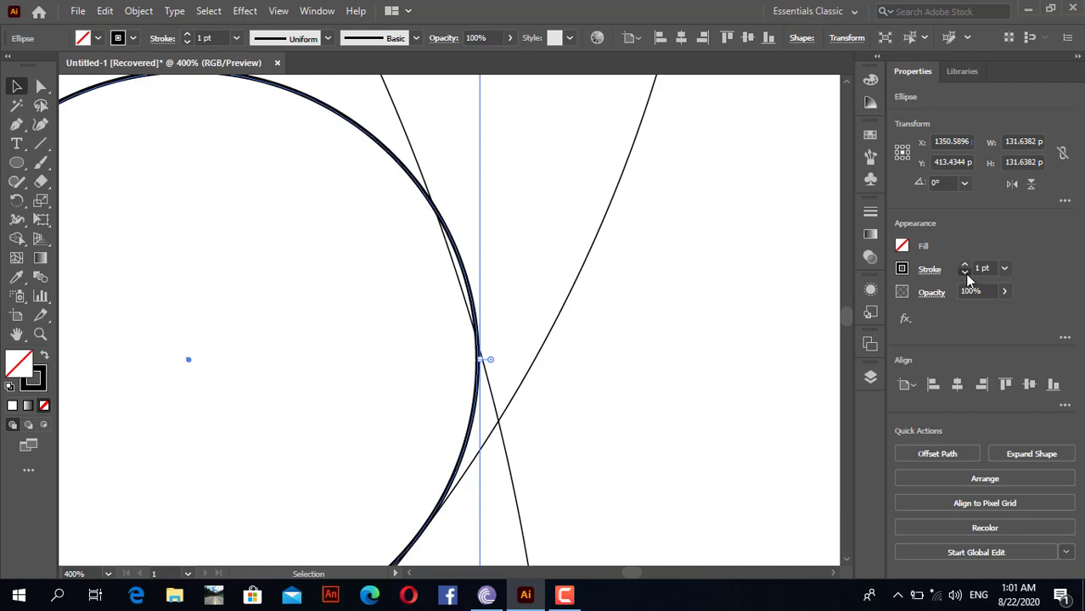
pyautogui.click(966, 272)
pyautogui.click(965, 273)
pyautogui.click(966, 272)
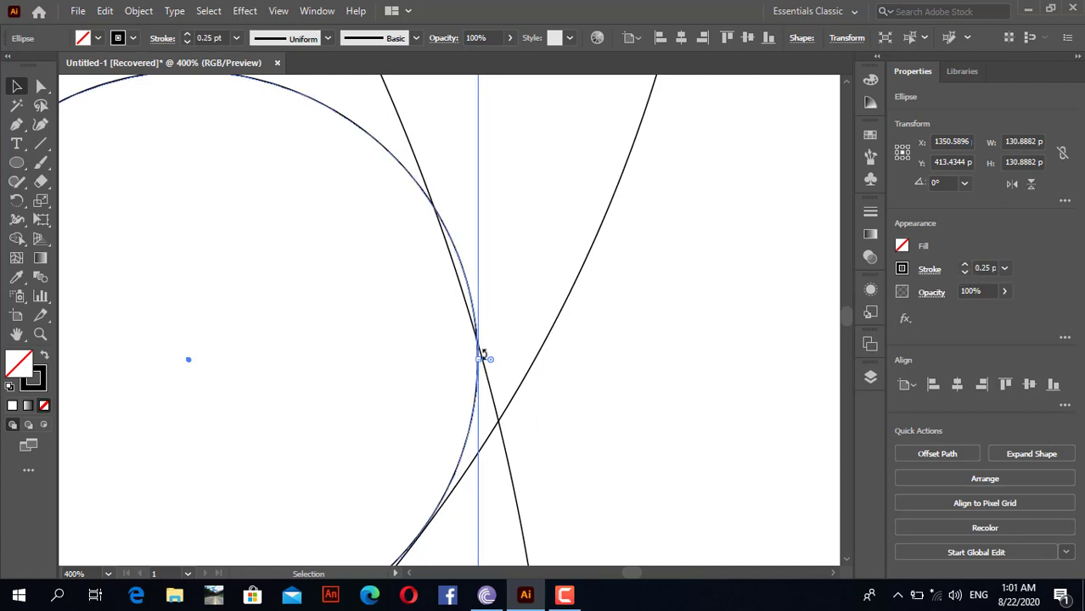
# Fine-tune the small circle's position so it touches both larger circles from inside, at about X 1349.5, Y 415.5 px
pyautogui.moveTo(460, 449)
pyautogui.mouseDown()
pyautogui.moveTo(442, 461)
pyautogui.moveTo(458, 440)
pyautogui.mouseUp()
pyautogui.scroll(-2, 457, 440)
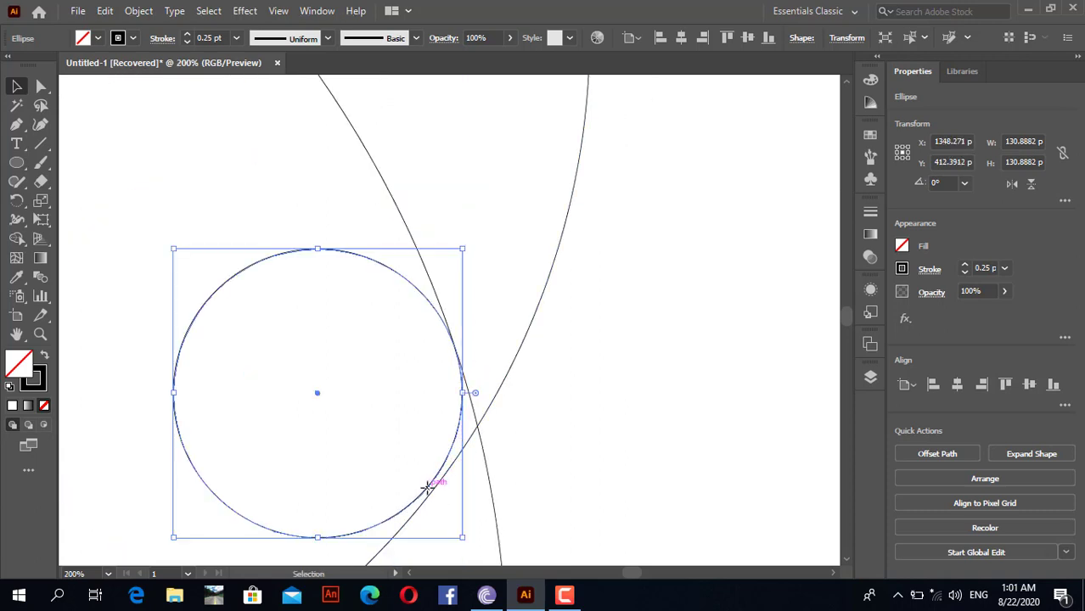
pyautogui.moveTo(428, 493); pyautogui.dragTo(429, 498)
pyautogui.click(550, 461)
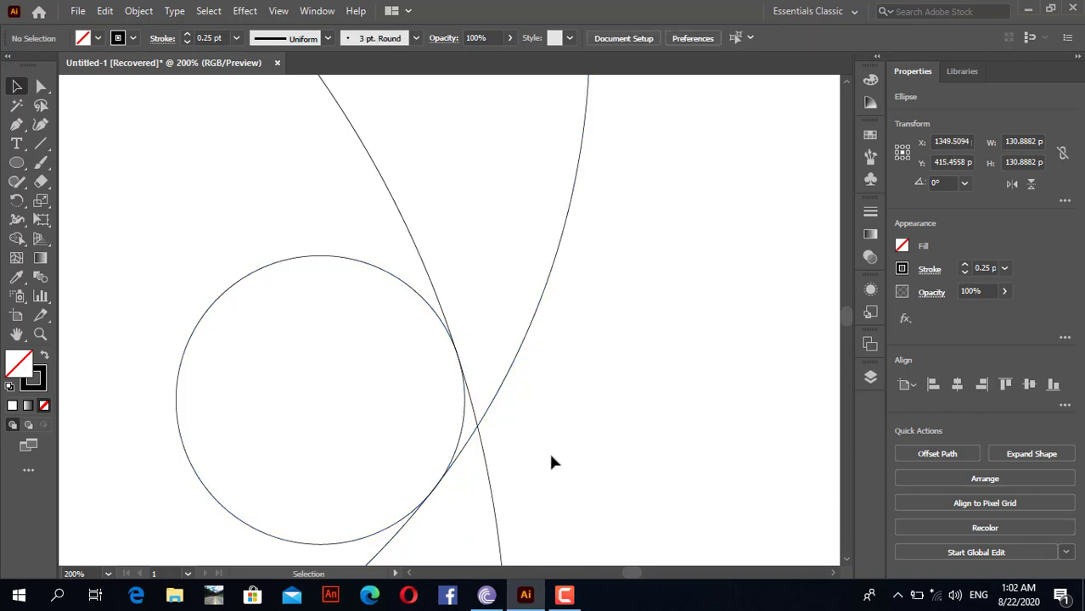
# Examine closely the points where the small circle meets the two larger circles
pyautogui.scroll(2, 470, 400)
pyautogui.scroll(1, 472, 402)
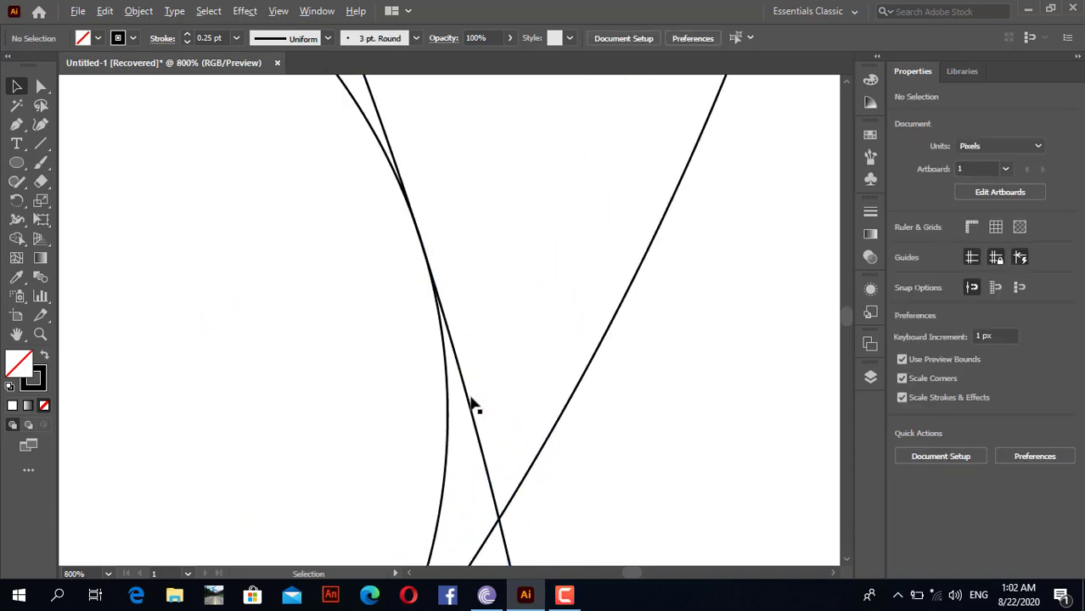
pyautogui.scroll(-4, 473, 404)
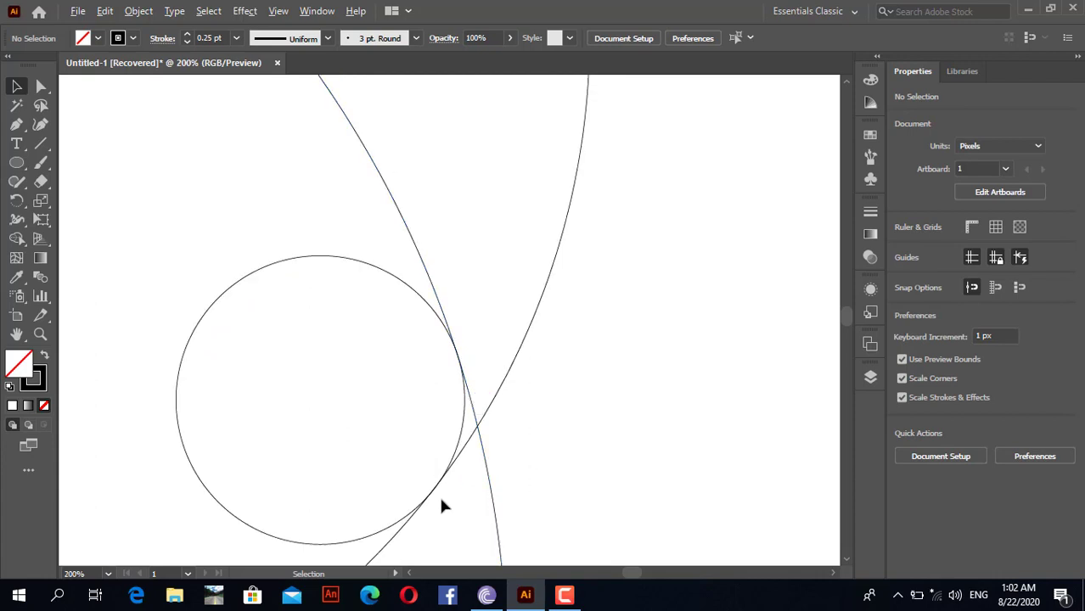
pyautogui.scroll(2, 441, 503)
pyautogui.scroll(2, 441, 501)
pyautogui.scroll(-2, 441, 501)
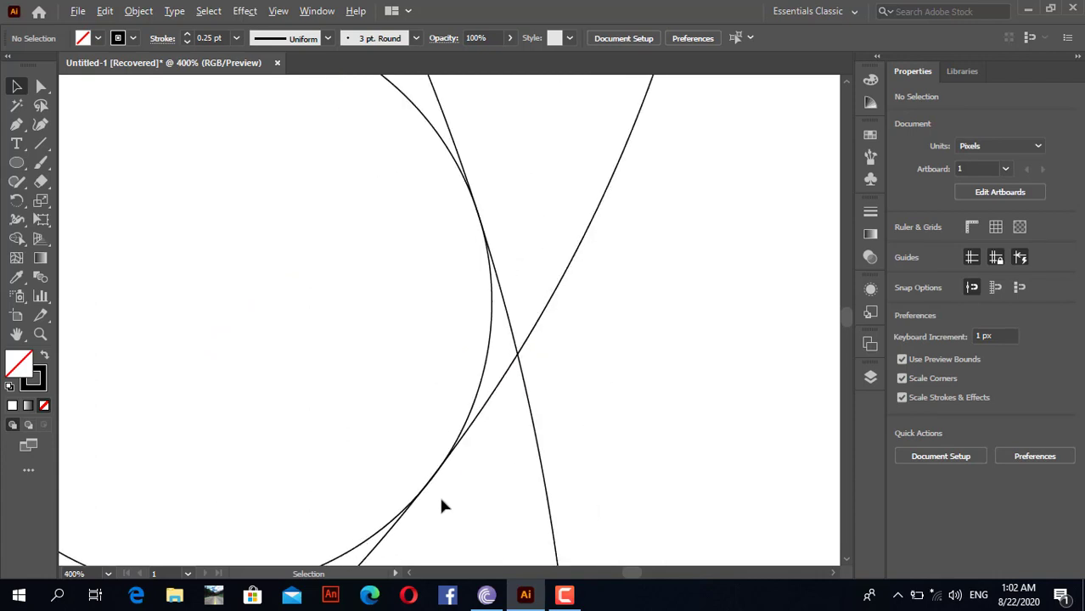
pyautogui.click(485, 380)
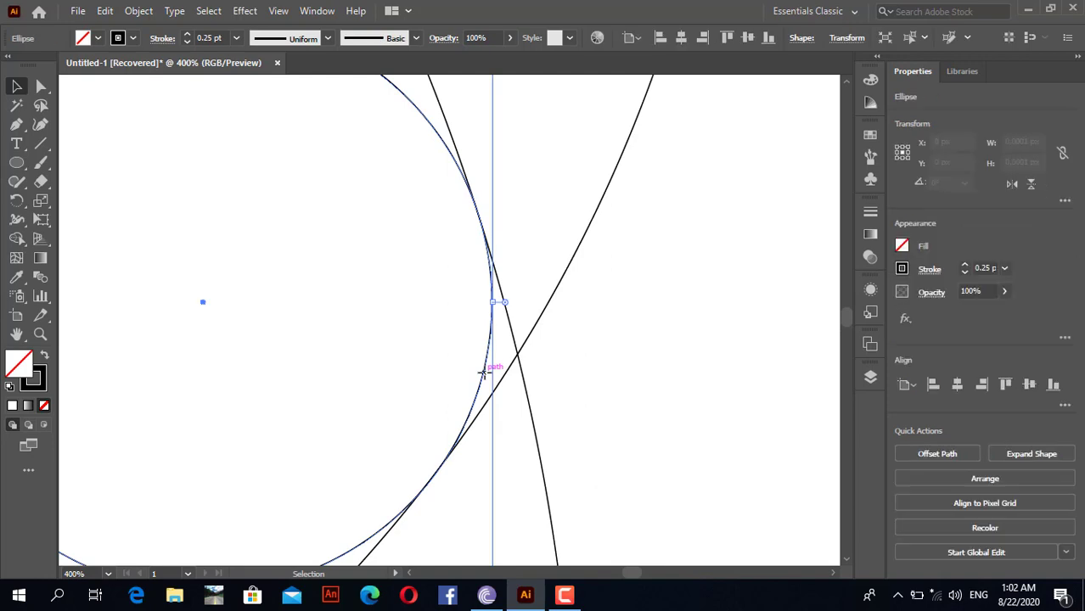
pyautogui.click(518, 344)
pyautogui.click(706, 347)
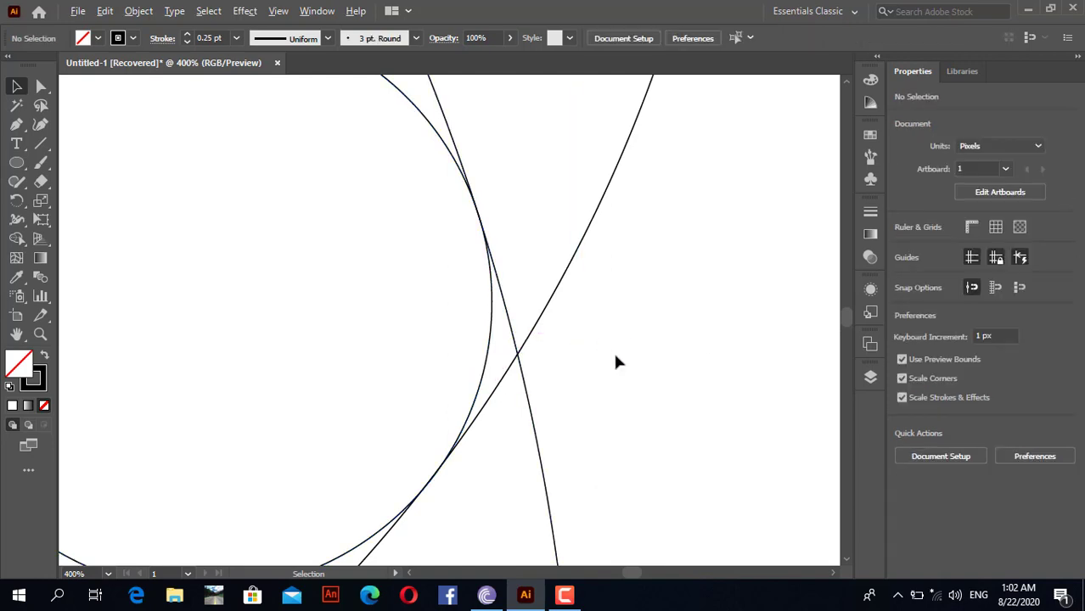
pyautogui.keyDown('alt'); pyautogui.scroll(-5, 616, 363); pyautogui.keyUp('alt')
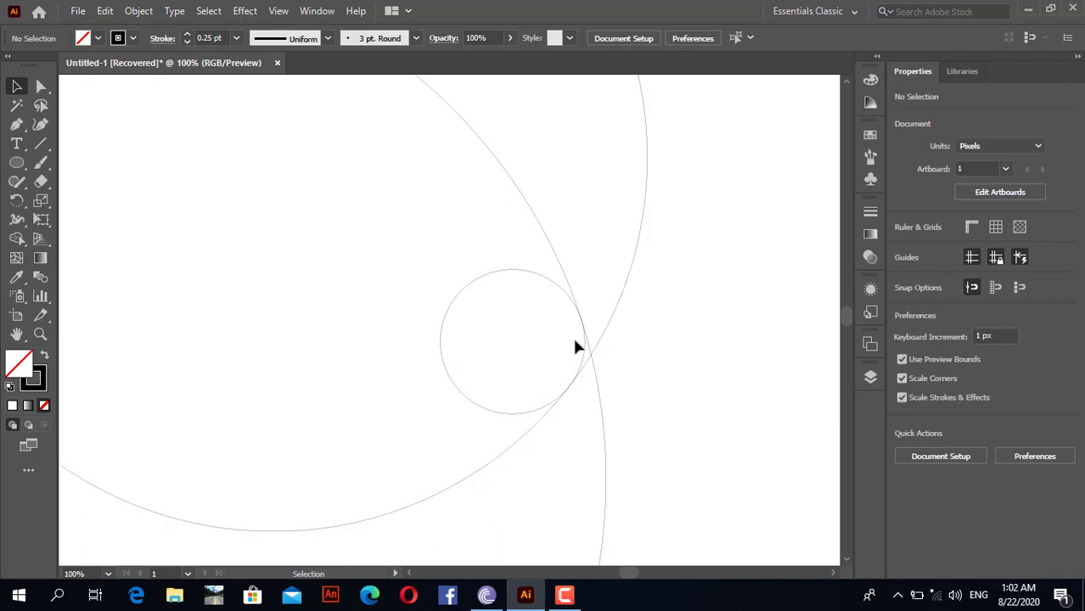
pyautogui.keyDown('alt'); pyautogui.scroll(-3, 575, 340); pyautogui.keyUp('alt')
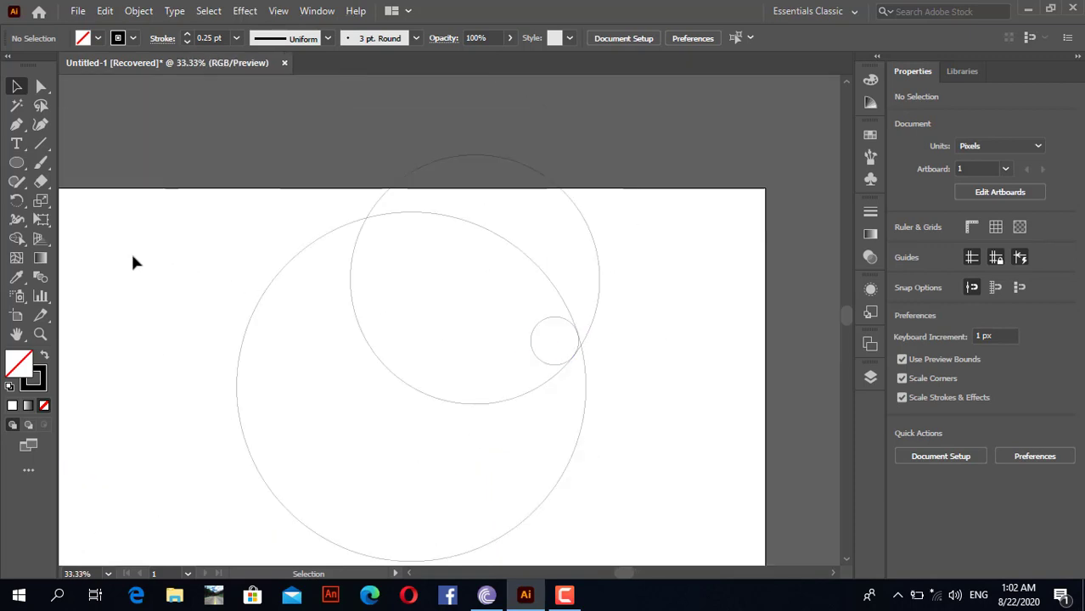
pyautogui.moveTo(196, 194); pyautogui.dragTo(635, 561)
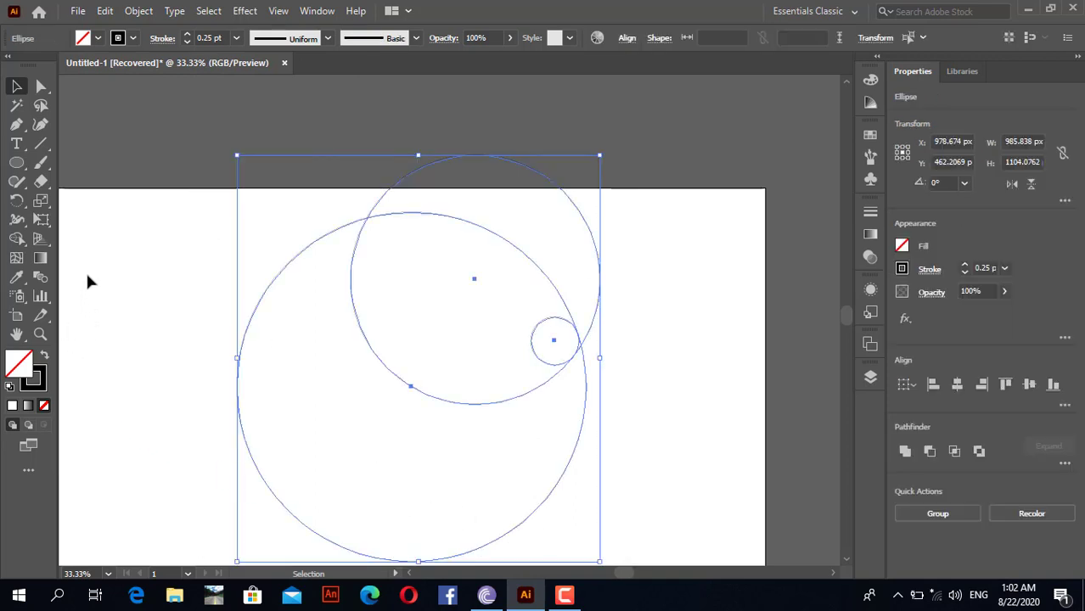
pyautogui.click(17, 239)
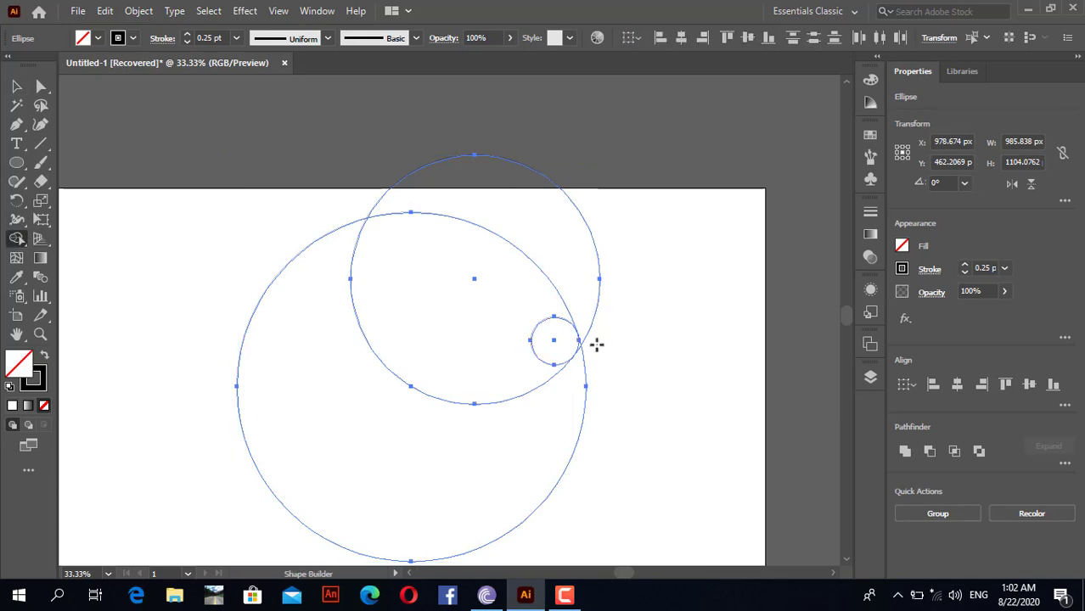
pyautogui.scroll(5, 615, 372)
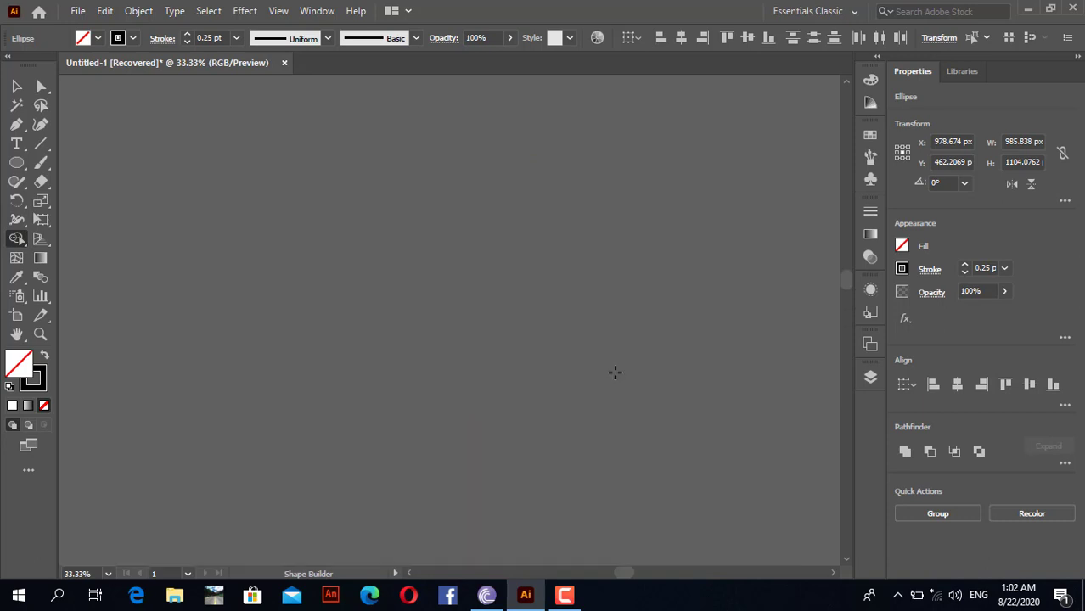
pyautogui.scroll(-5, 615, 374)
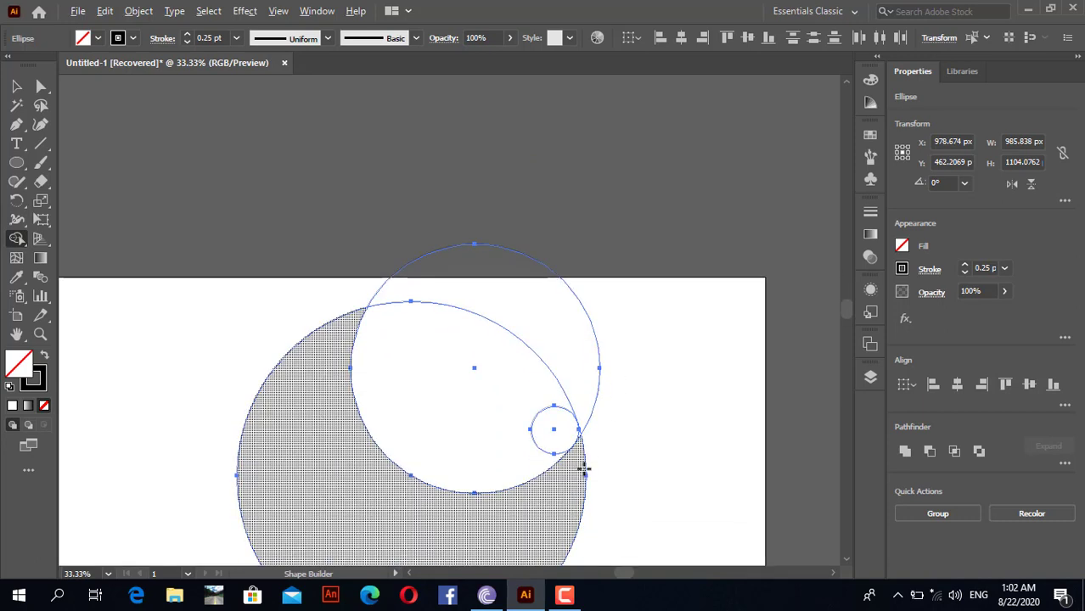
pyautogui.scroll(3, 615, 469)
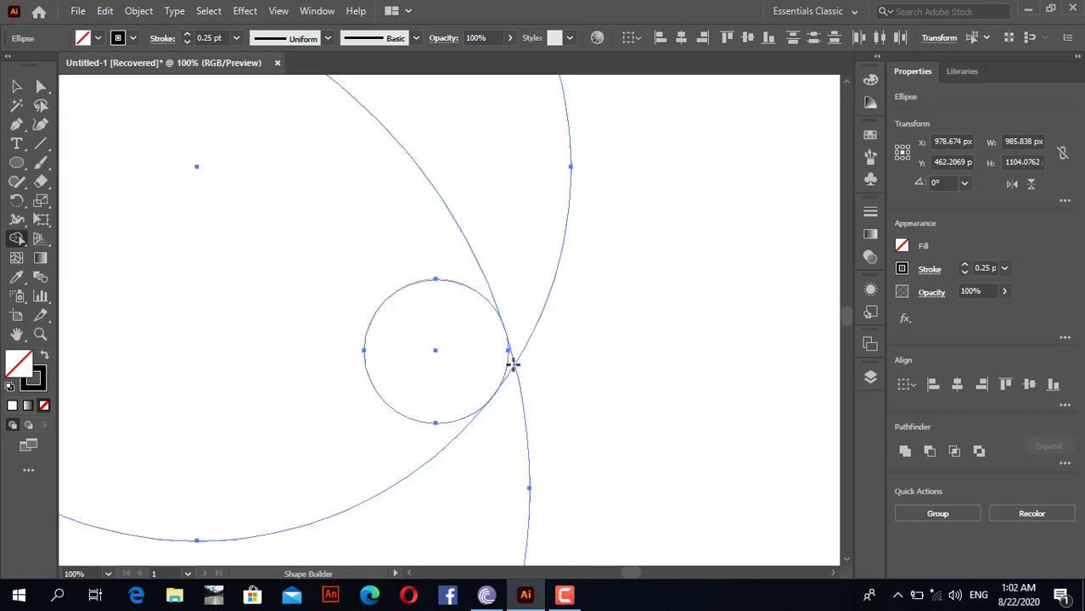
pyautogui.scroll(-3, 610, 353)
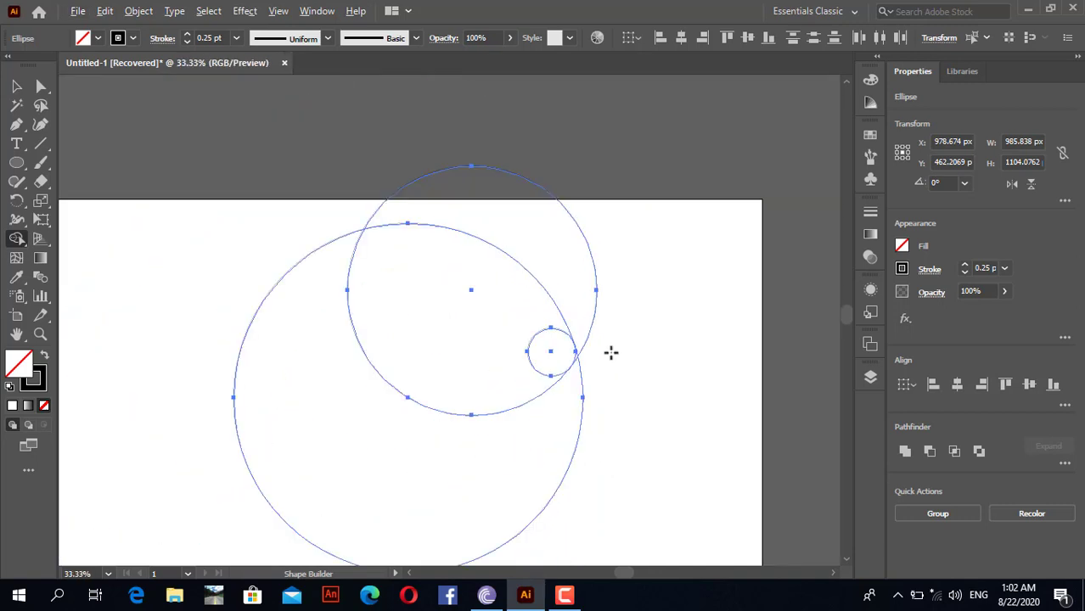
pyautogui.scroll(-1, 611, 353)
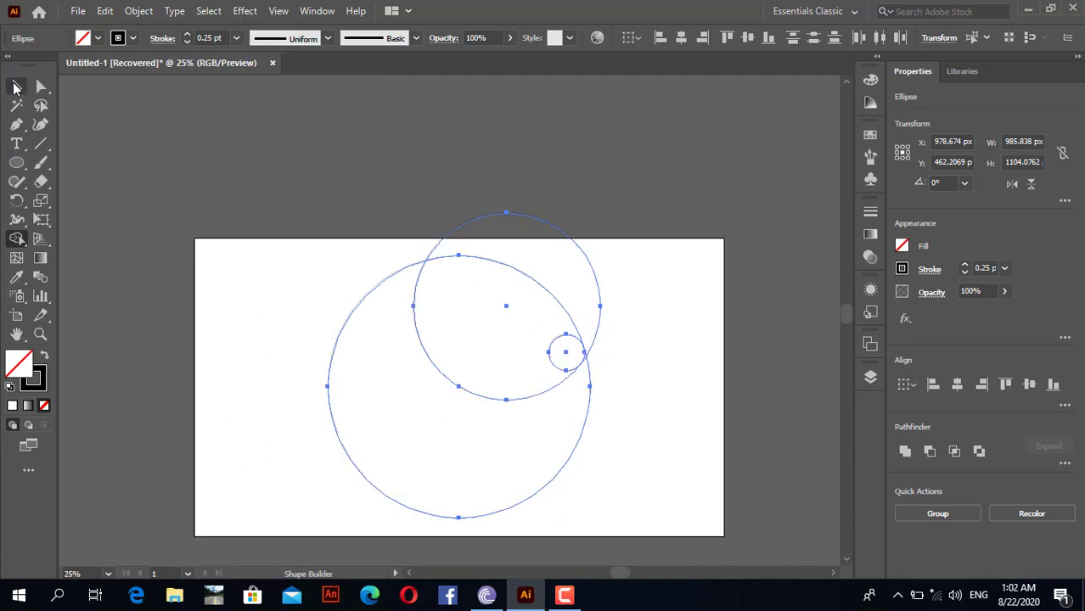
pyautogui.click(16, 87)
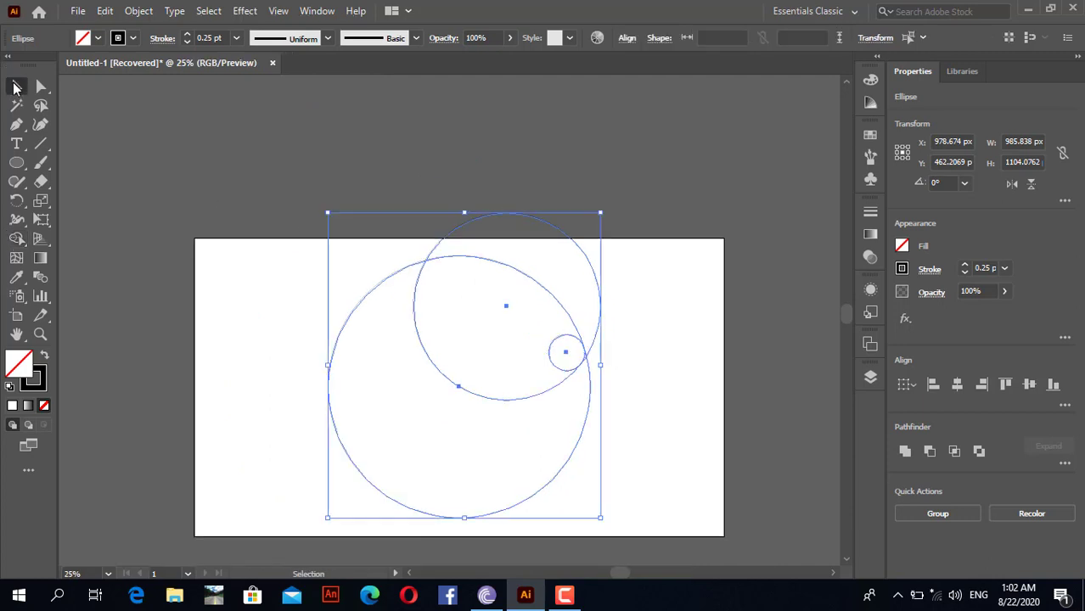
pyautogui.click(683, 291)
# Duplicate the upper circle in place and move the copy against the largest circle's inner left edge, about X 824.4, Y 554.2 px
pyautogui.click(590, 261)
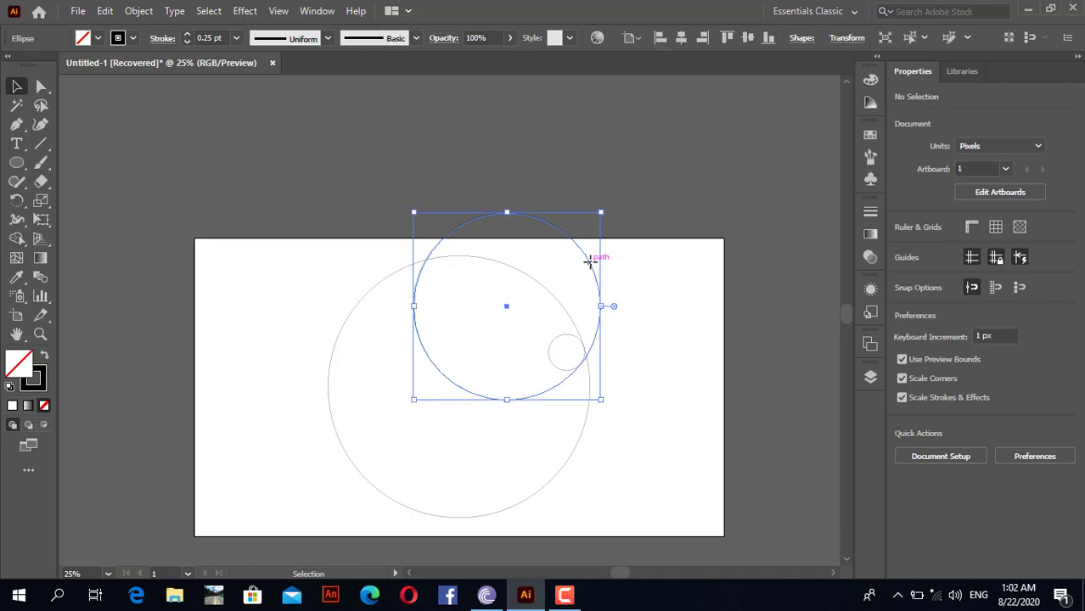
pyautogui.click(102, 11)
pyautogui.click(143, 86)
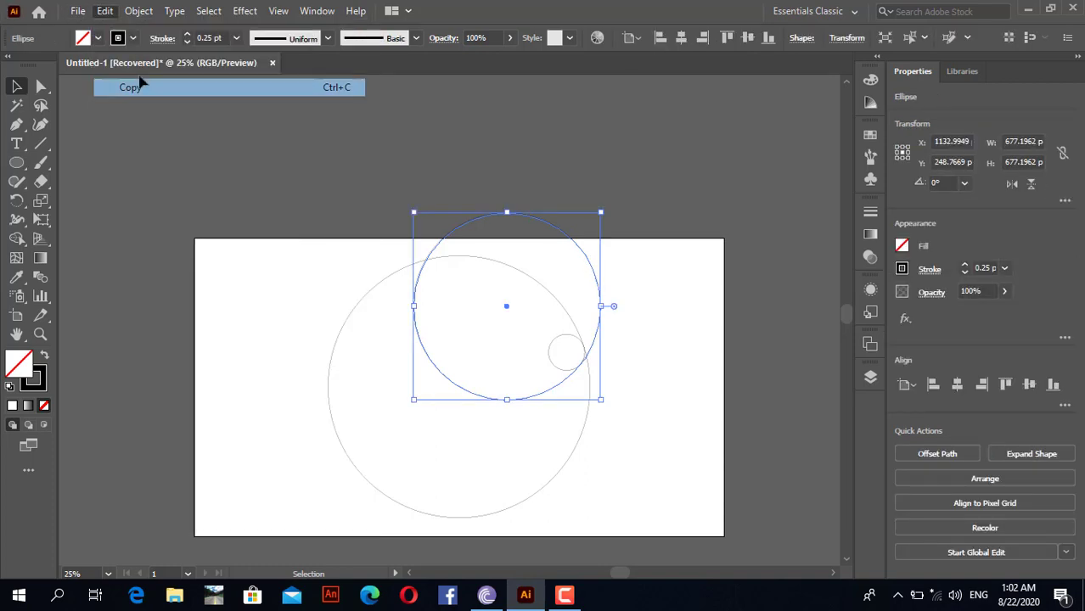
pyautogui.click(100, 10)
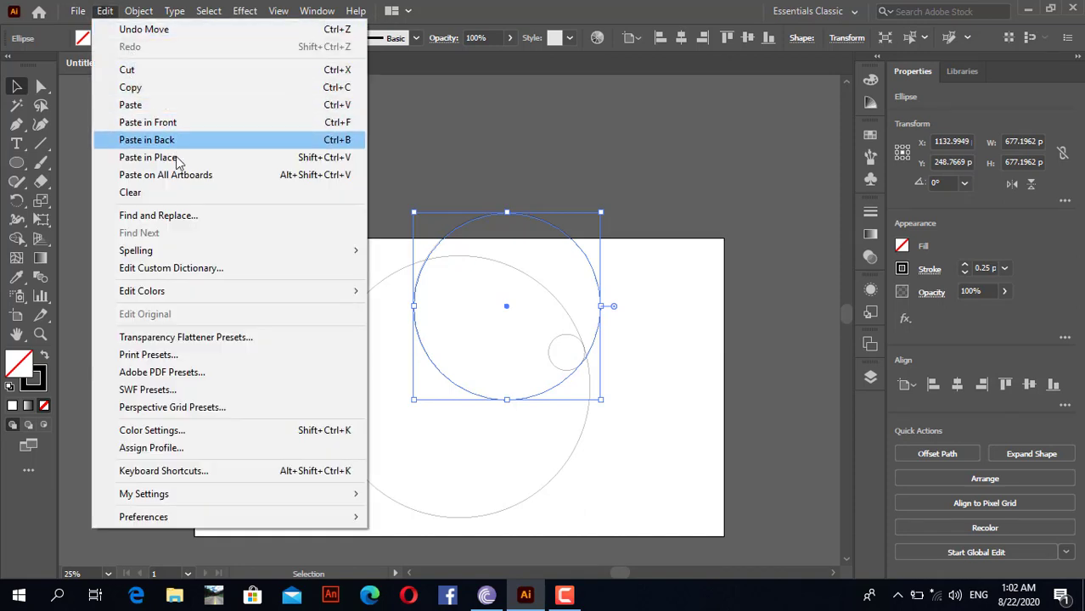
pyautogui.click(153, 157)
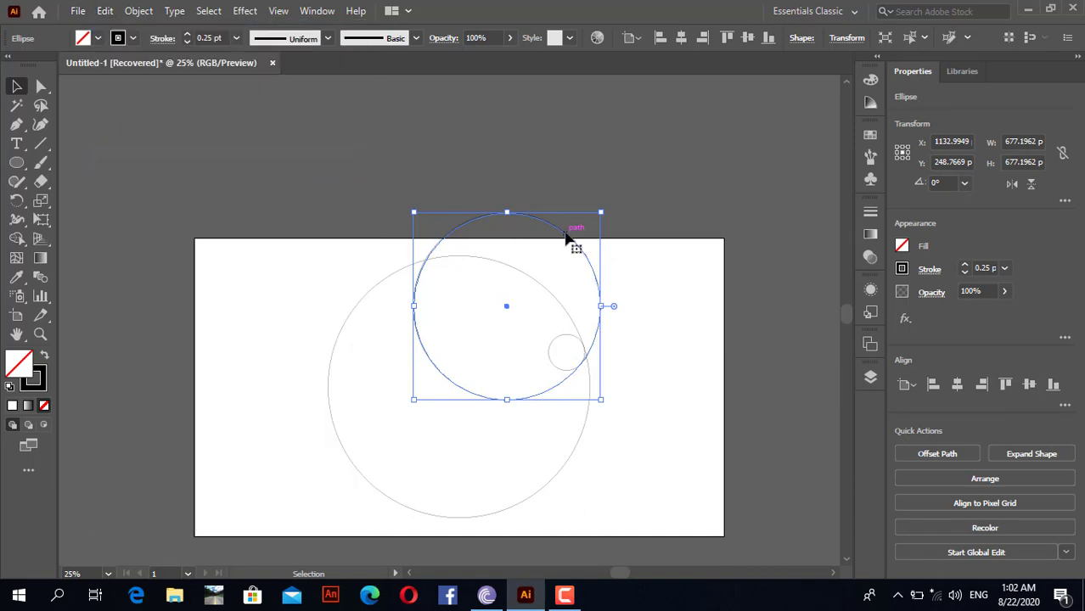
pyautogui.moveTo(561, 236); pyautogui.dragTo(481, 320)
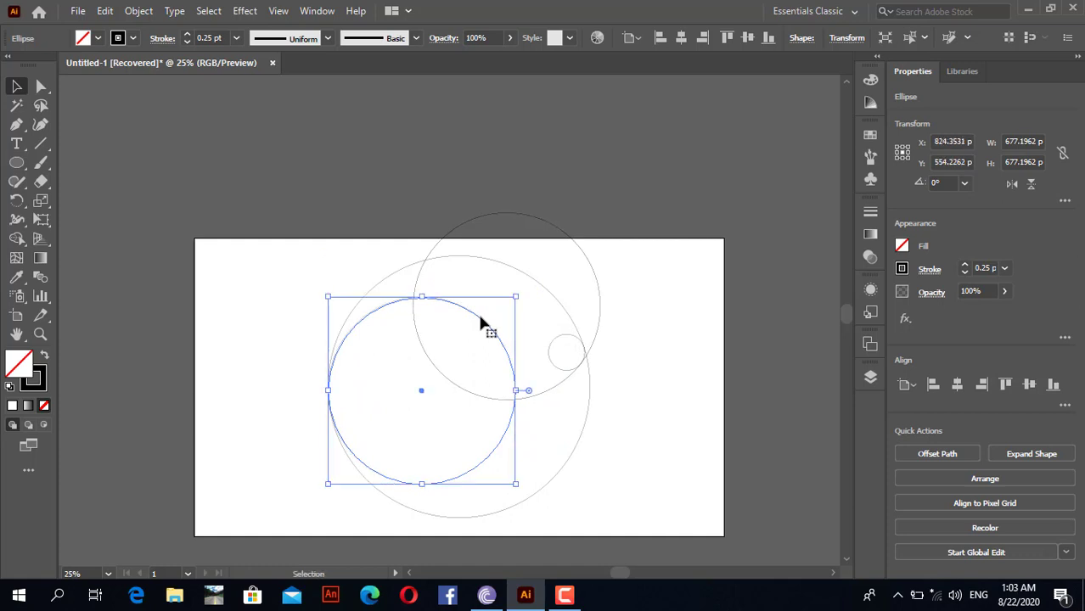
# Duplicate the new circle in place and move the copy to the largest circle's inner bottom edge, about X 943.1, Y 671.3 px
pyautogui.click(107, 12)
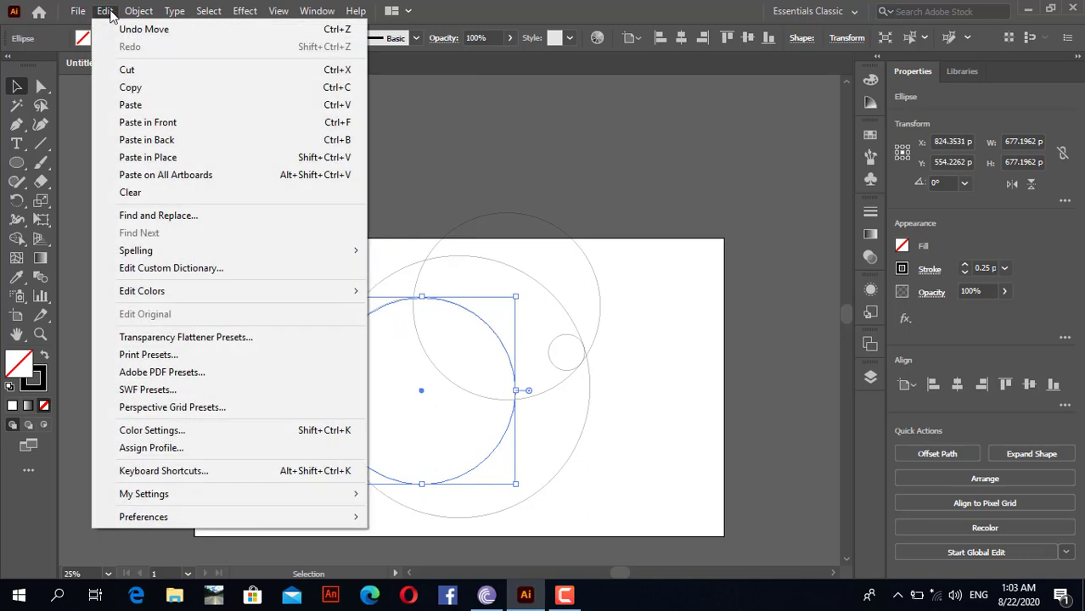
pyautogui.click(145, 91)
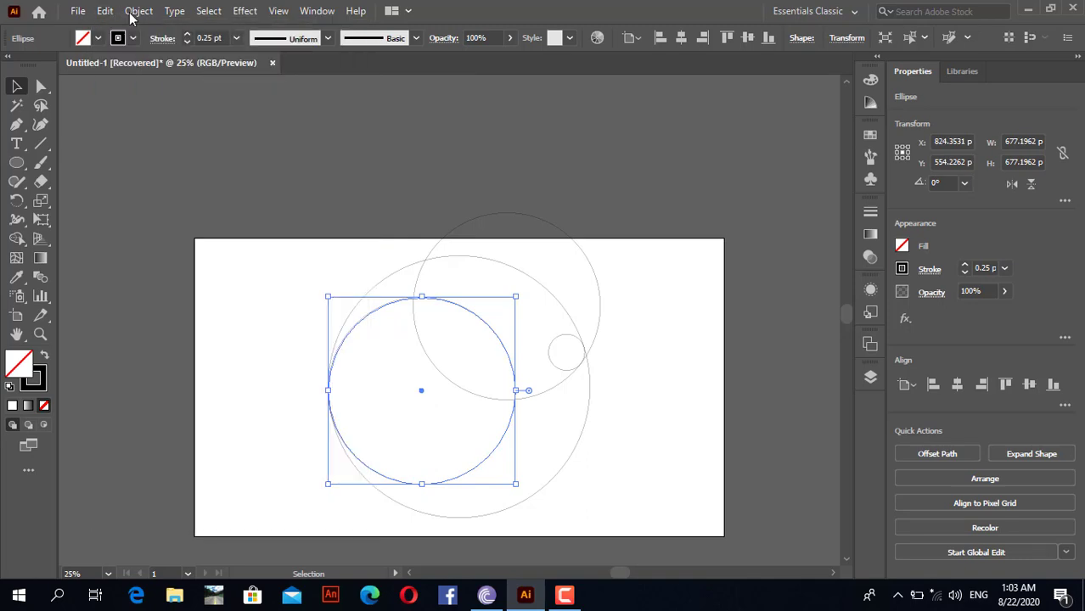
pyautogui.click(106, 14)
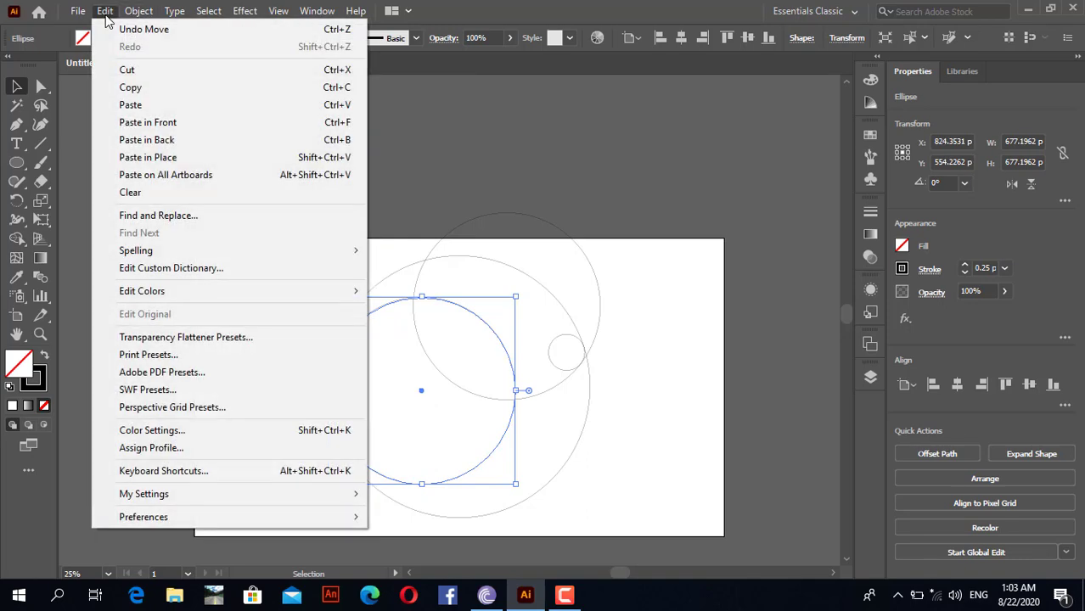
pyautogui.click(154, 157)
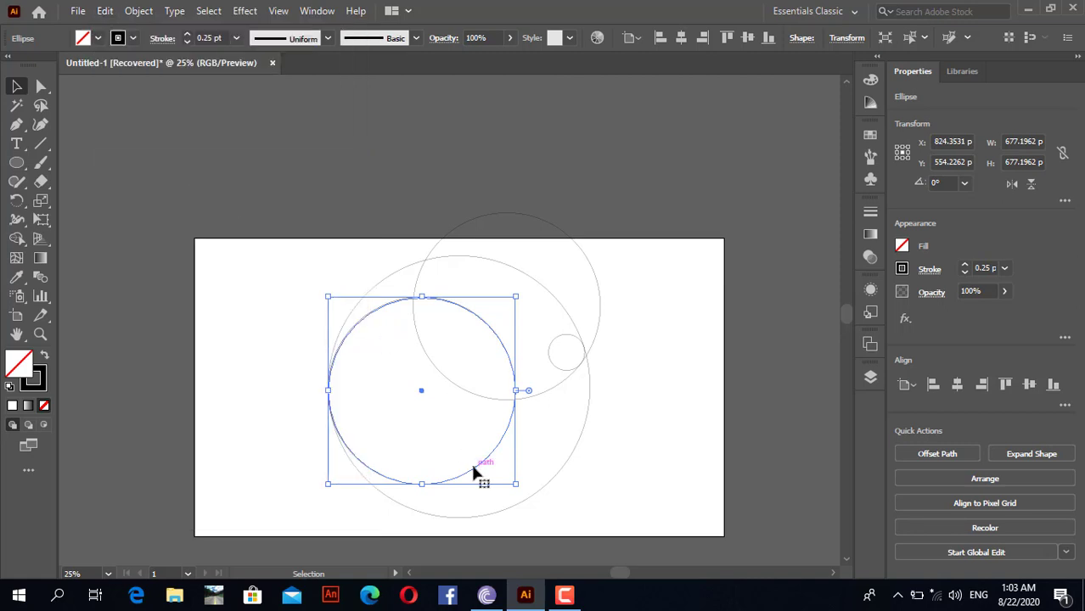
pyautogui.moveTo(474, 472); pyautogui.dragTo(506, 507)
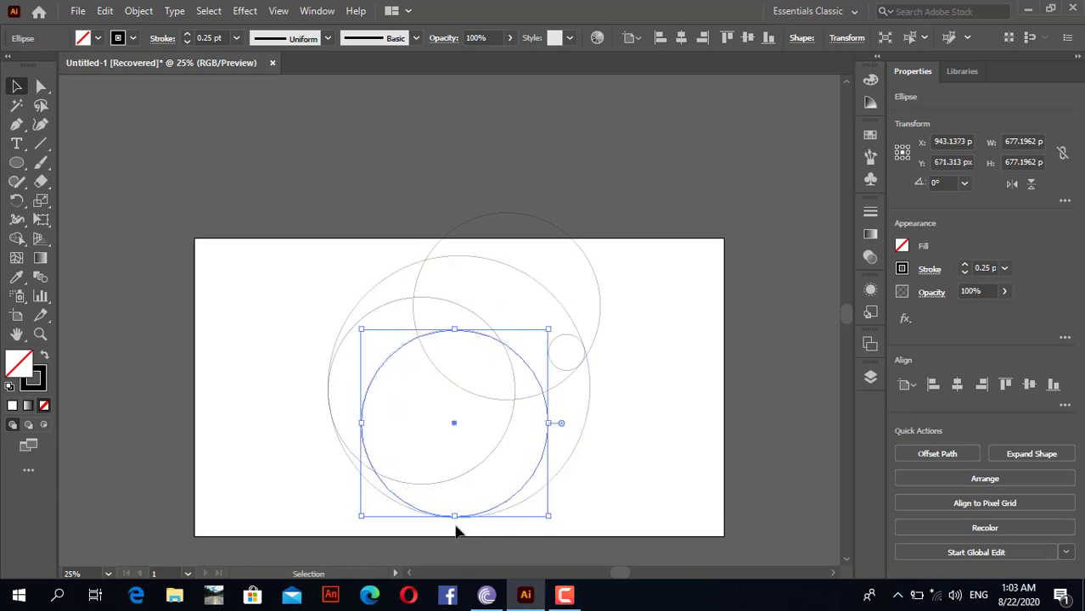
# Fine-tune the bottom copy so it touches the largest circle from inside, at about X 943.6, Y 674.9 px
pyautogui.press('space')
pyautogui.moveTo(454, 521); pyautogui.dragTo(448, 365)
pyautogui.scroll(4, 454, 329)
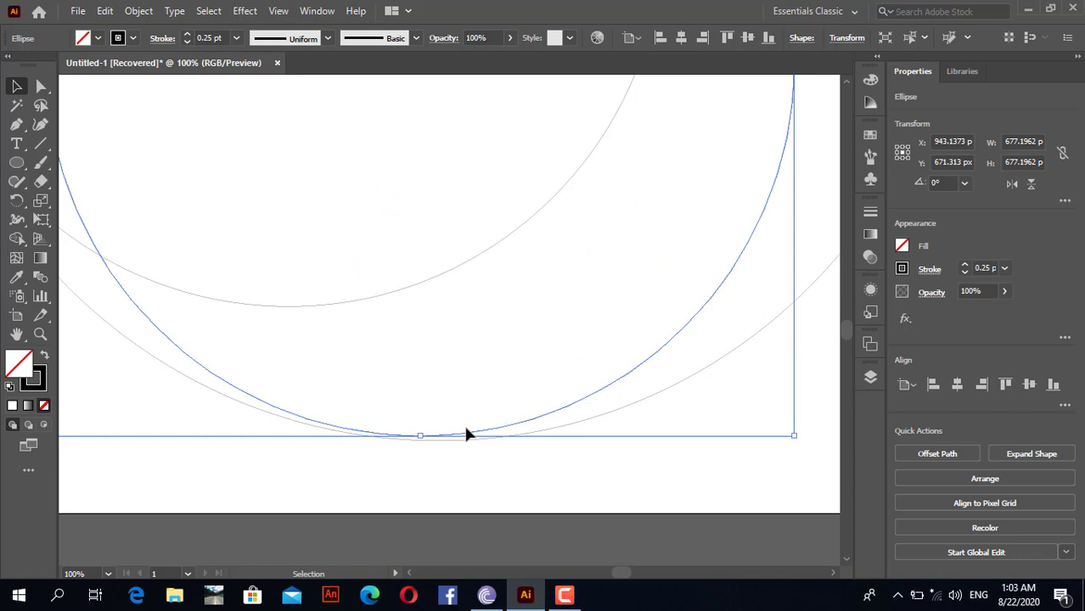
pyautogui.click(464, 455)
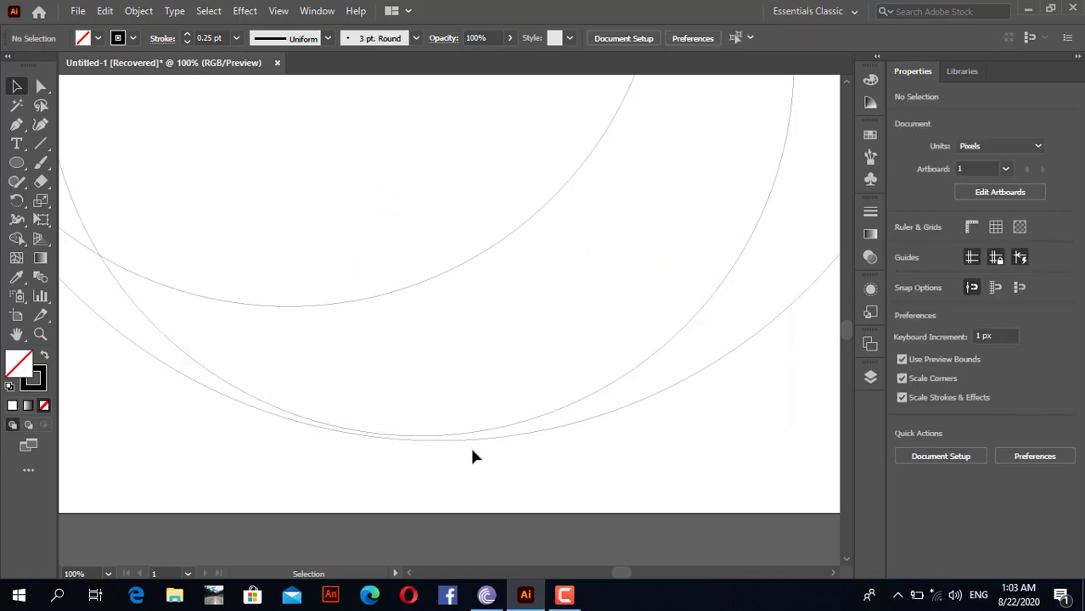
pyautogui.moveTo(474, 434)
pyautogui.mouseDown()
pyautogui.moveTo(475, 459)
pyautogui.moveTo(474, 437)
pyautogui.mouseUp()
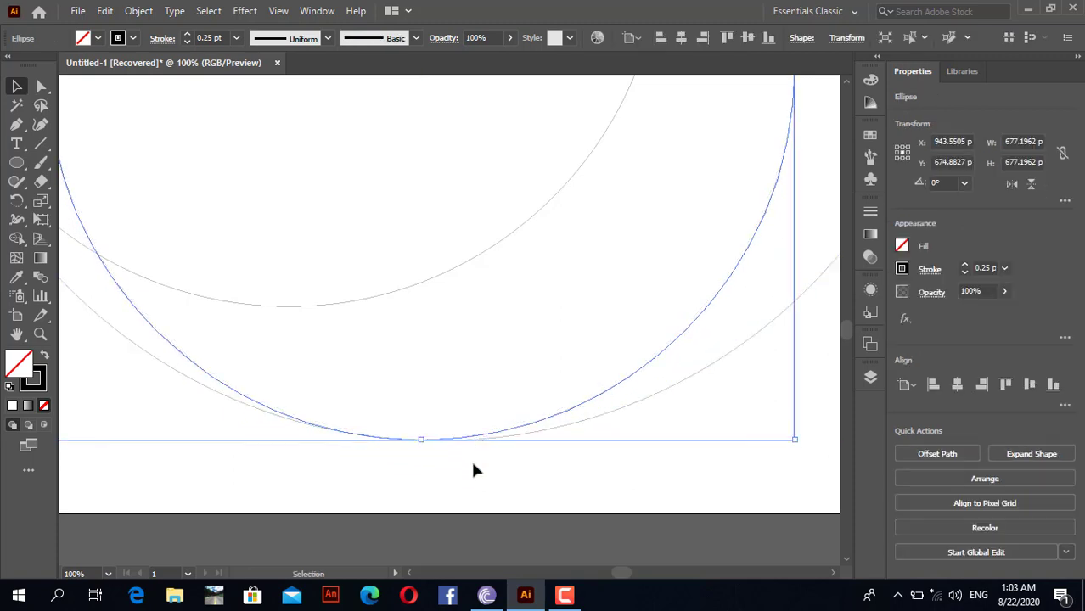
pyautogui.click(471, 461)
pyautogui.hotkey('ctrl', 'z')
pyautogui.hotkey('ctrl', 'z')
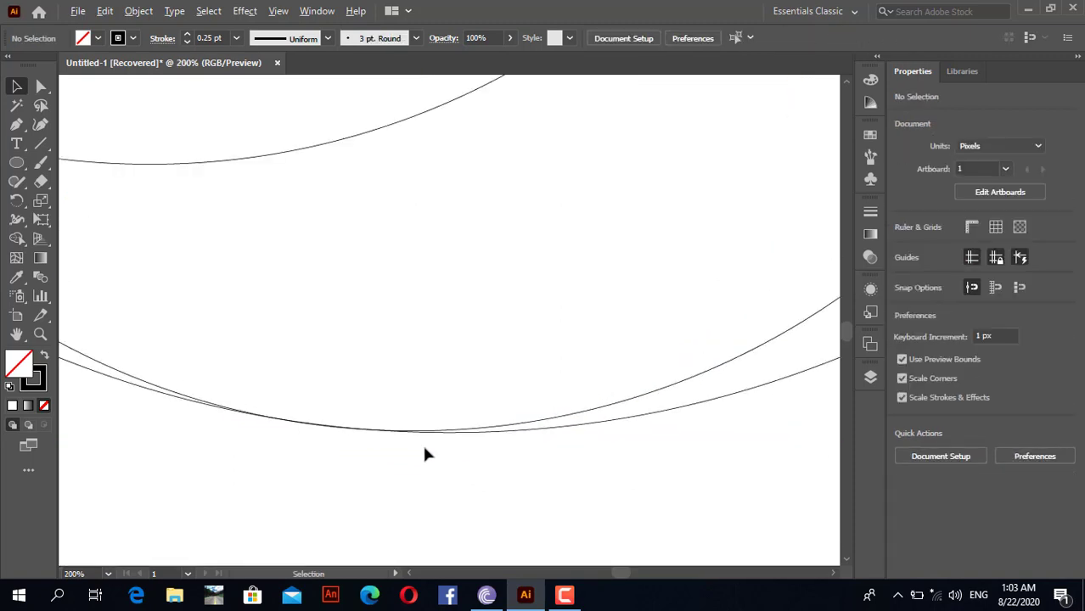
pyautogui.hotkey('ctrl', 'shift', 'z')
pyautogui.hotkey('ctrl', 'shift', 'z')
pyautogui.hotkey('ctrl', '-')
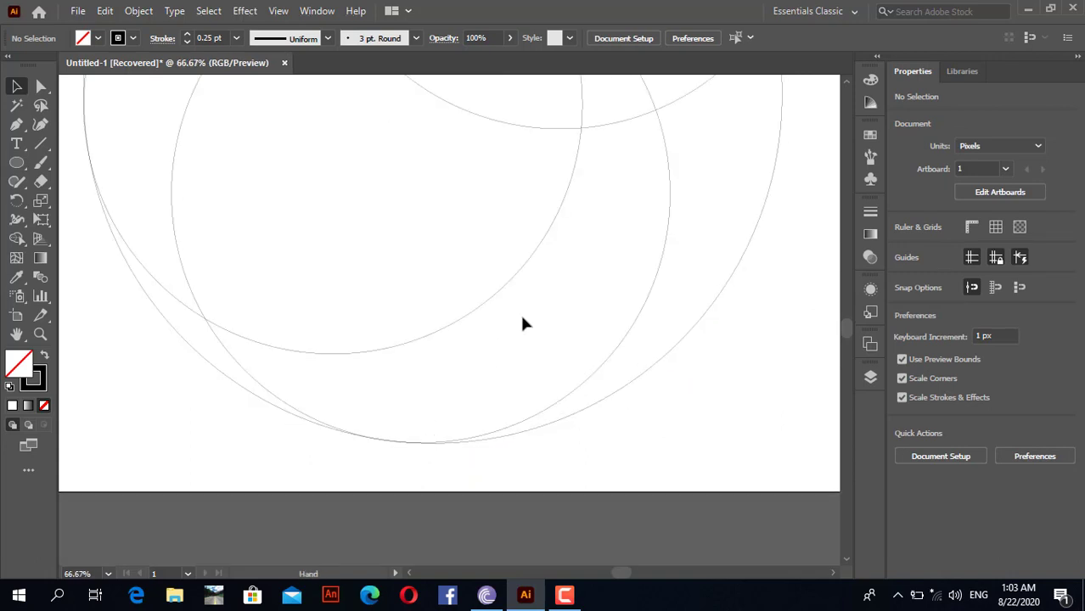
# Duplicate the bottom circle in place and move the copy towards the largest circle's lower-right arc, about X 1045.9, Y 631.9 px
pyautogui.moveTo(520, 318); pyautogui.dragTo(537, 410)
pyautogui.hotkey('ctrl', '-')
pyautogui.hotkey('ctrl', '-')
pyautogui.hotkey('ctrl', '-')
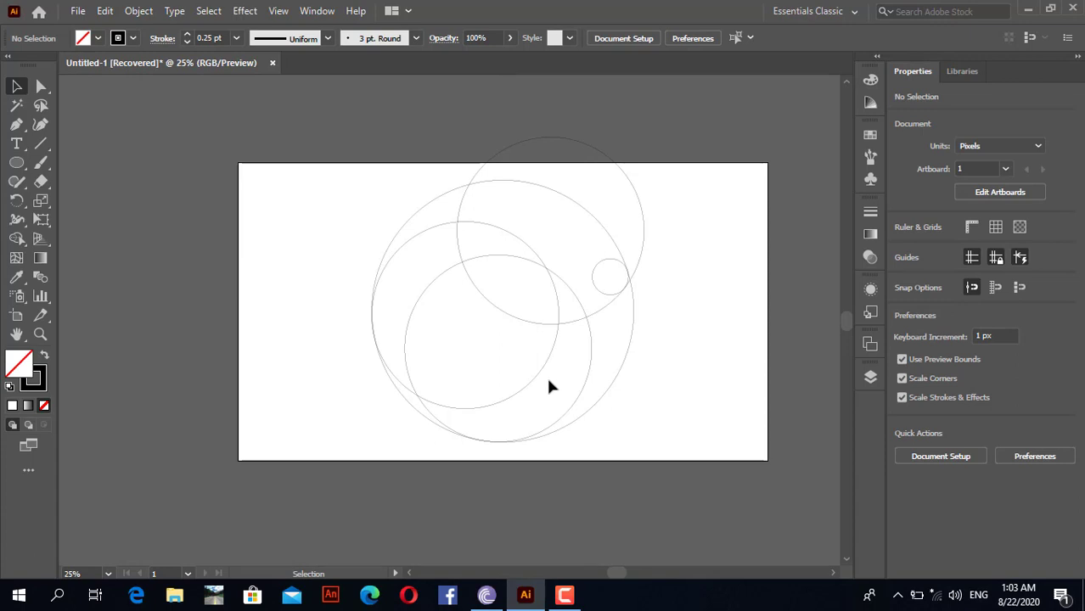
pyautogui.click(428, 294)
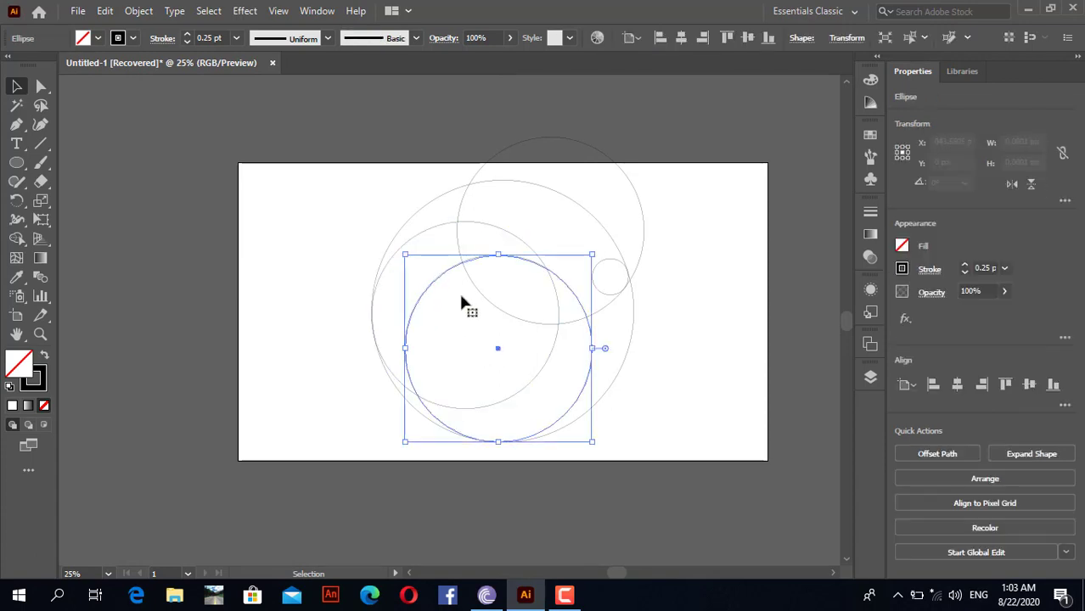
pyautogui.click(108, 13)
pyautogui.click(131, 87)
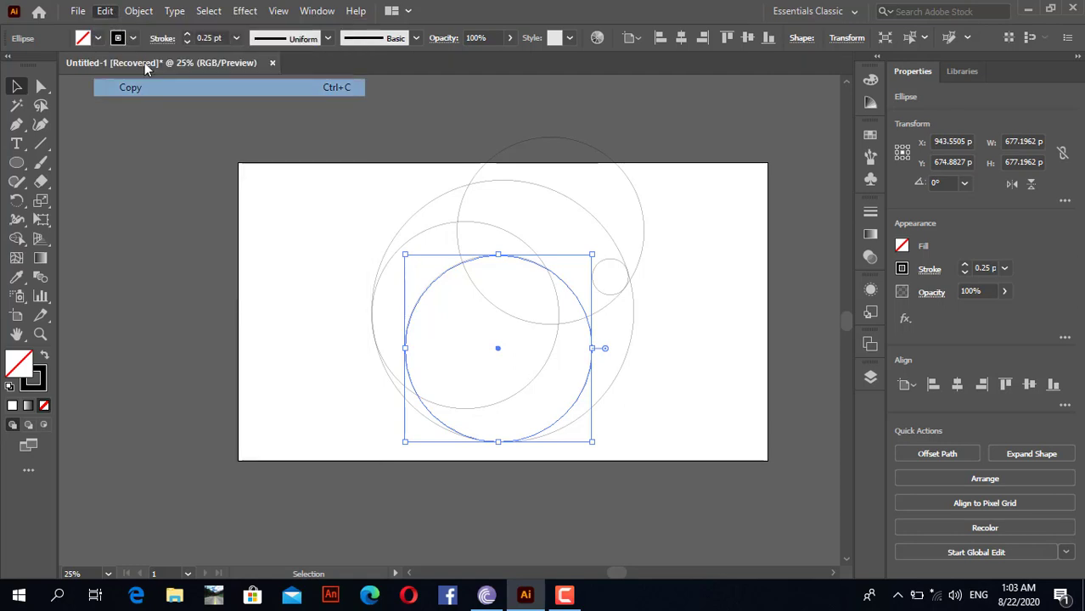
pyautogui.click(105, 11)
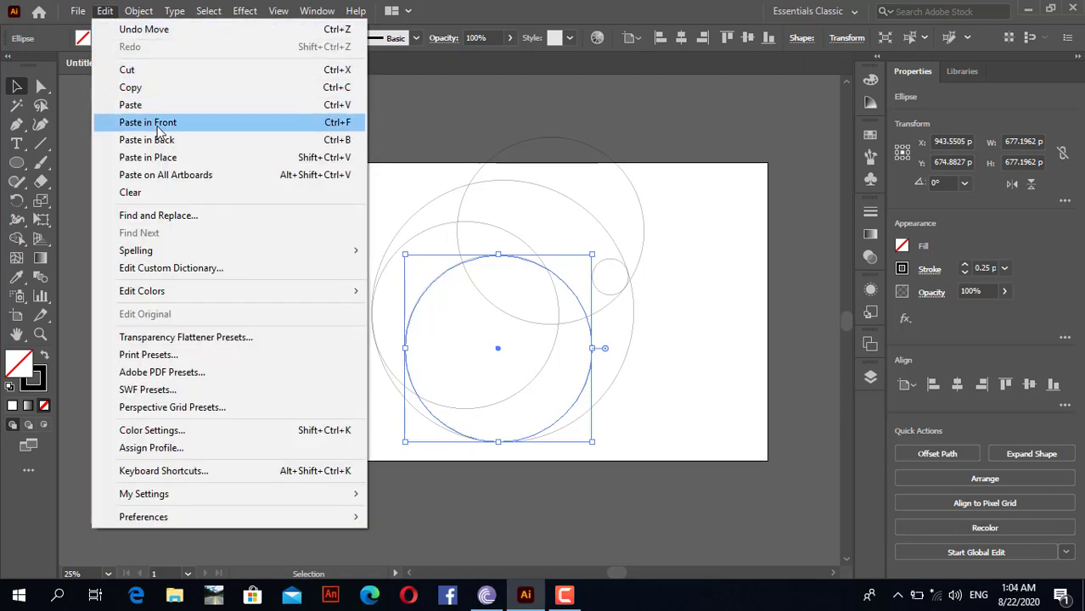
pyautogui.click(178, 157)
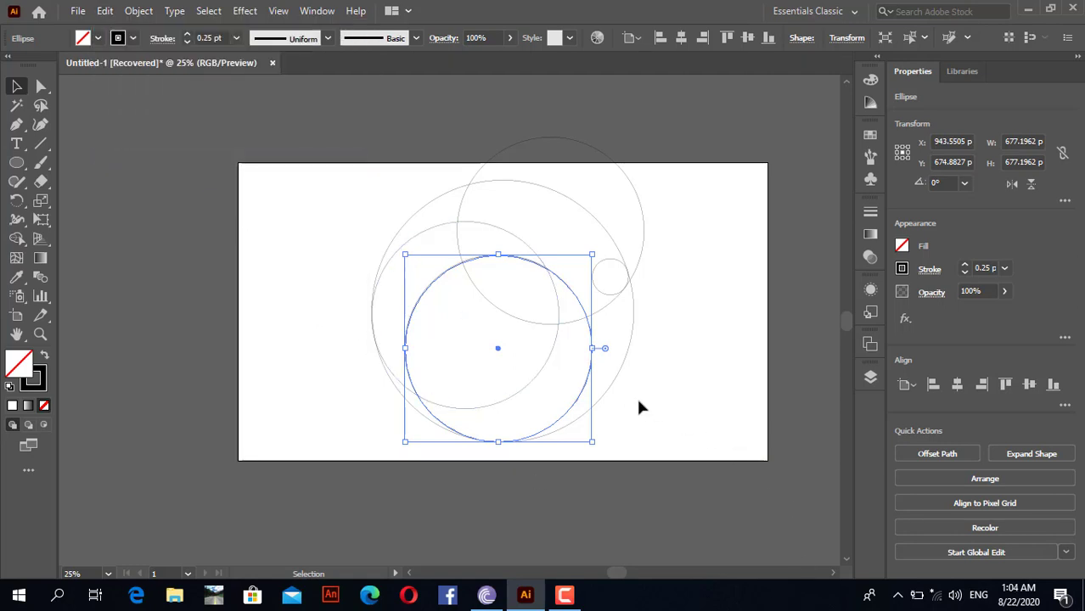
pyautogui.moveTo(583, 394); pyautogui.dragTo(609, 374)
# Fine-tune the lower-right copy so it touches the largest circle from inside, at about X 1054.8, Y 637.3 px
pyautogui.scroll(4, 602, 410)
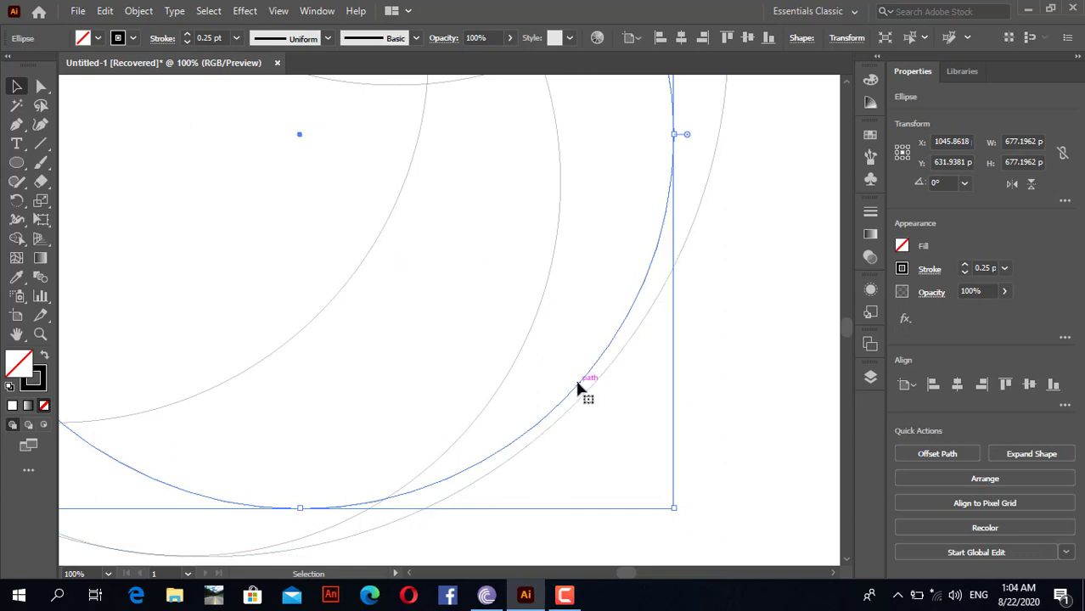
pyautogui.moveTo(579, 388); pyautogui.dragTo(588, 392)
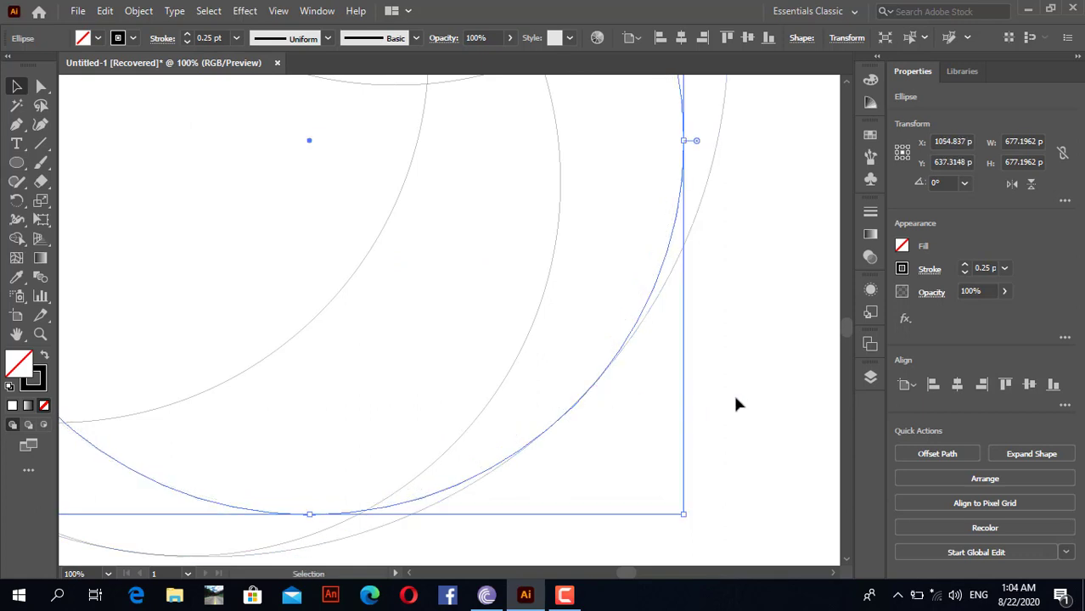
pyautogui.click(735, 398)
pyautogui.keyDown('alt'); pyautogui.scroll(-4, 671, 393); pyautogui.keyUp('alt')
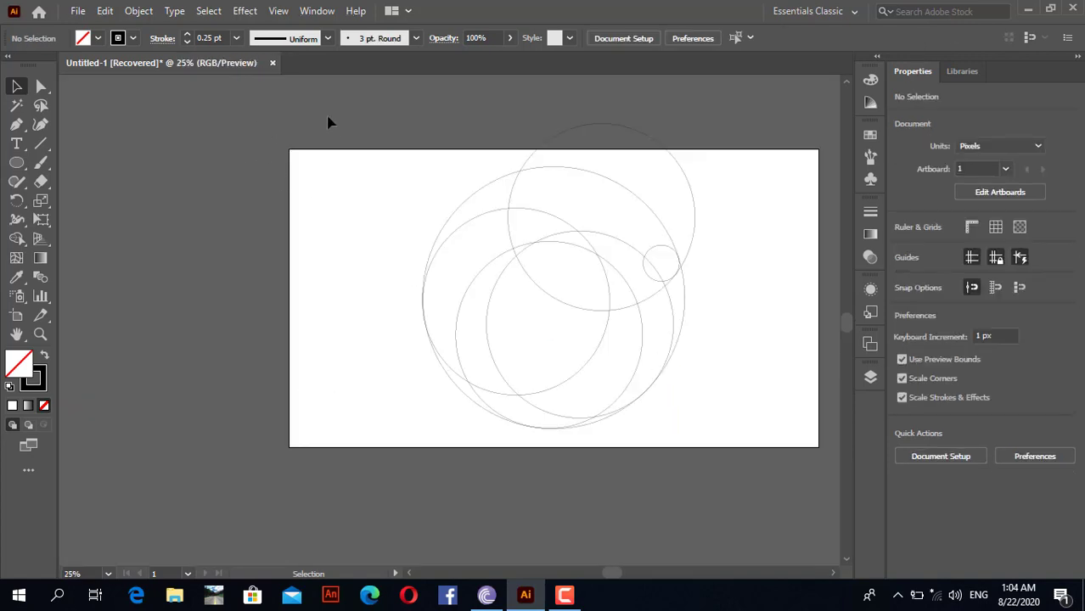
pyautogui.moveTo(334, 124); pyautogui.dragTo(710, 434)
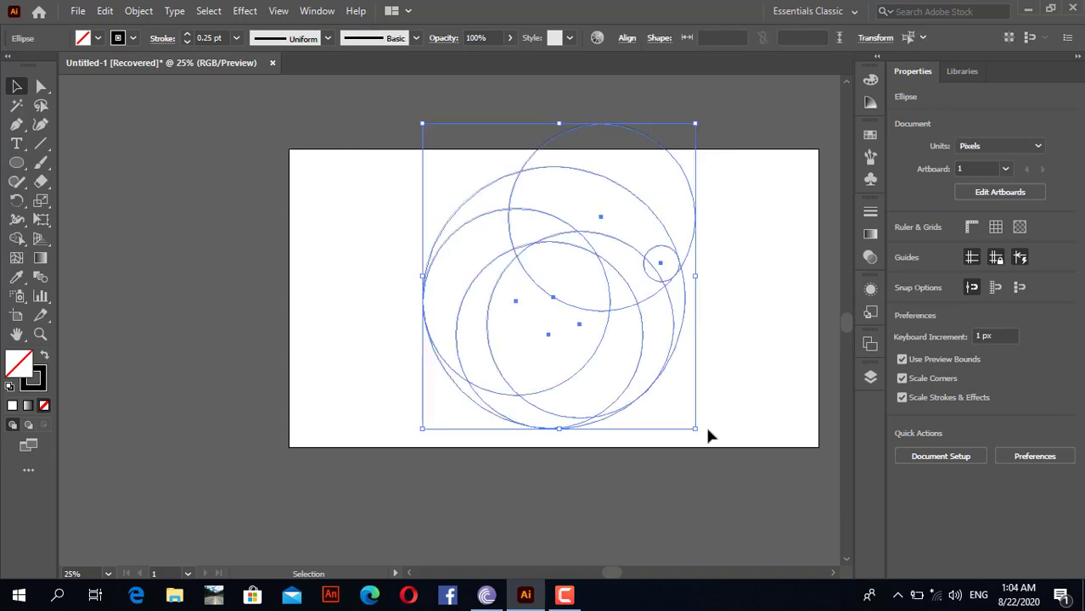
pyautogui.click(327, 255)
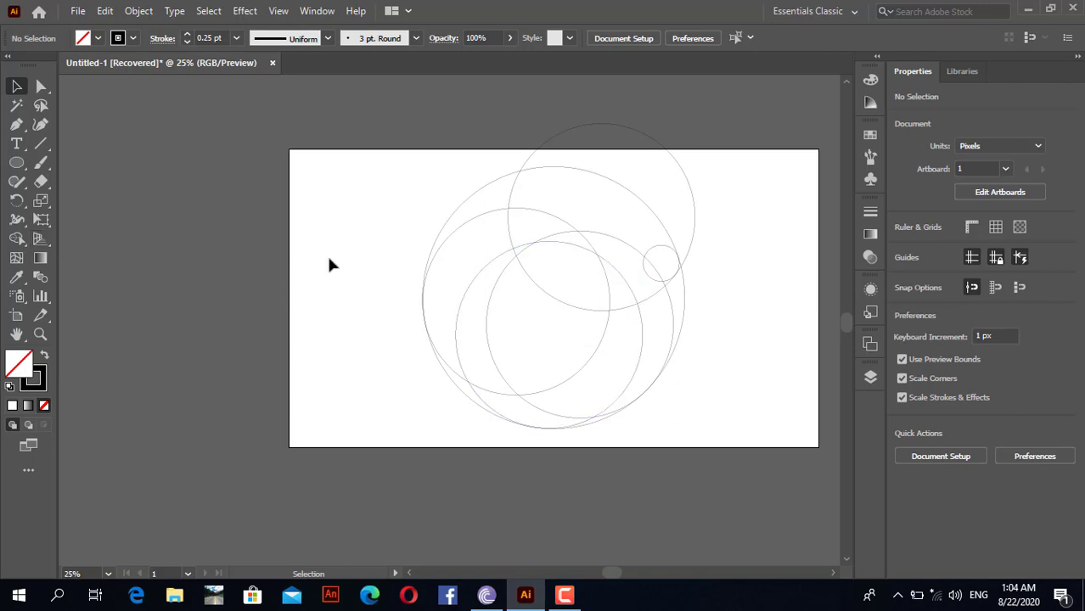
# Duplicate the small circle in place and move the copy towards the centre of the layout, about X 1120.0, Y 509.9 px
pyautogui.click(650, 281)
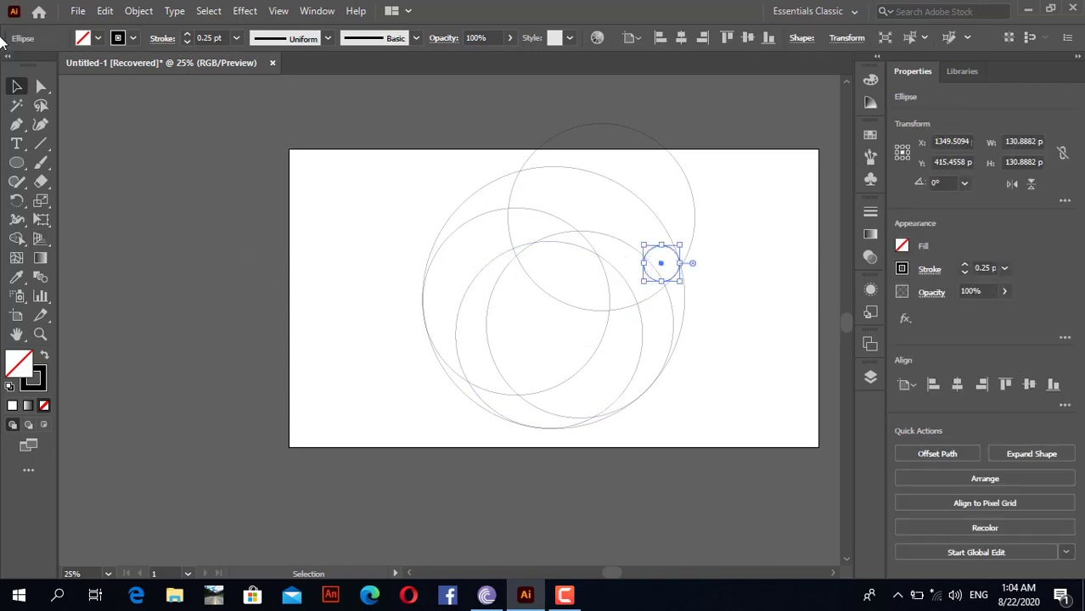
pyautogui.click(102, 12)
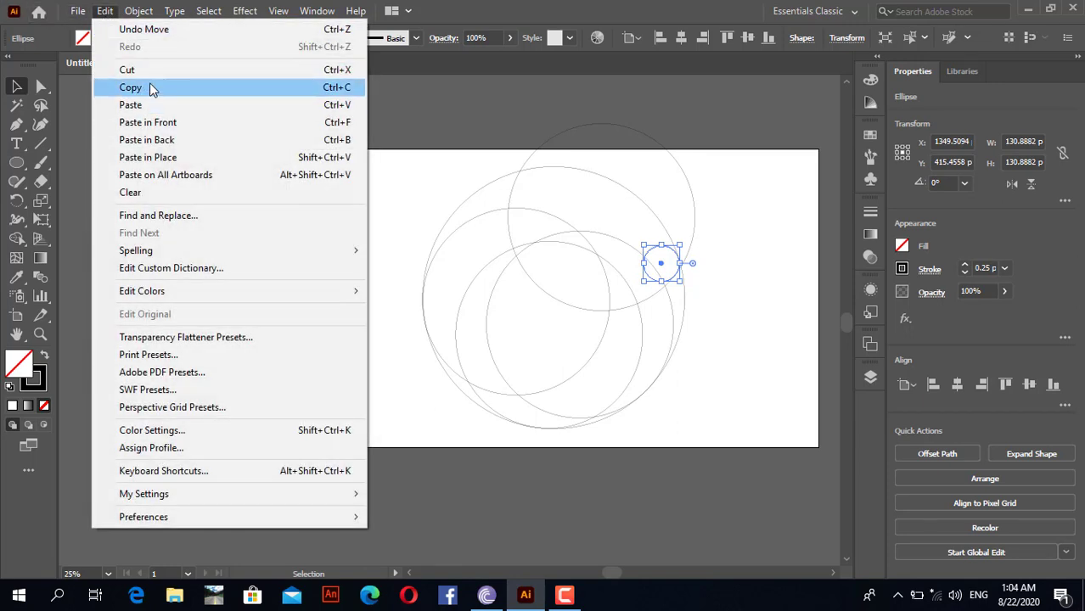
pyautogui.click(150, 85)
pyautogui.click(102, 12)
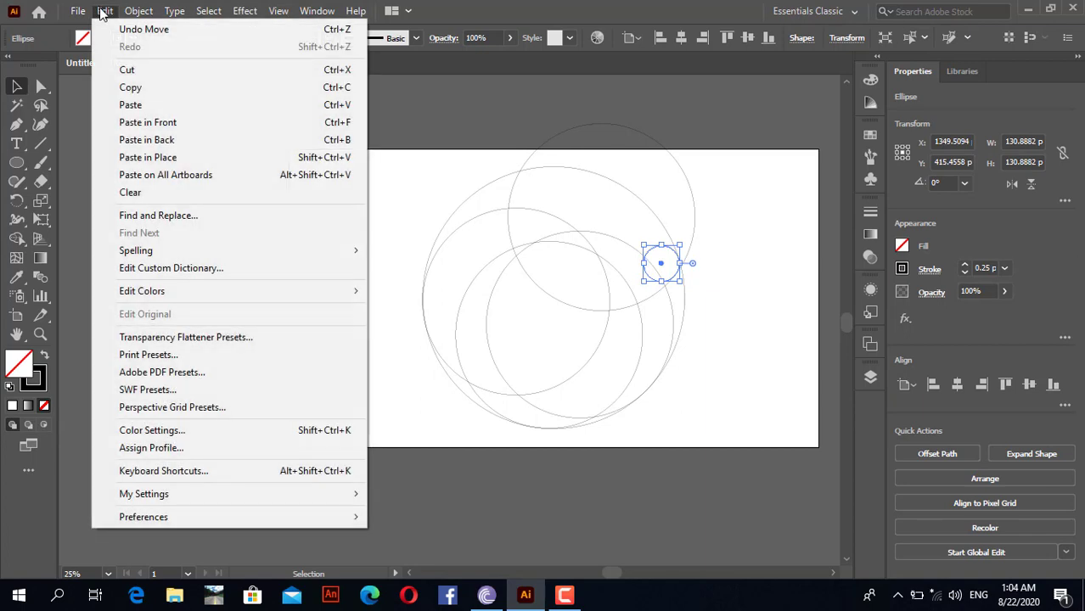
pyautogui.click(170, 158)
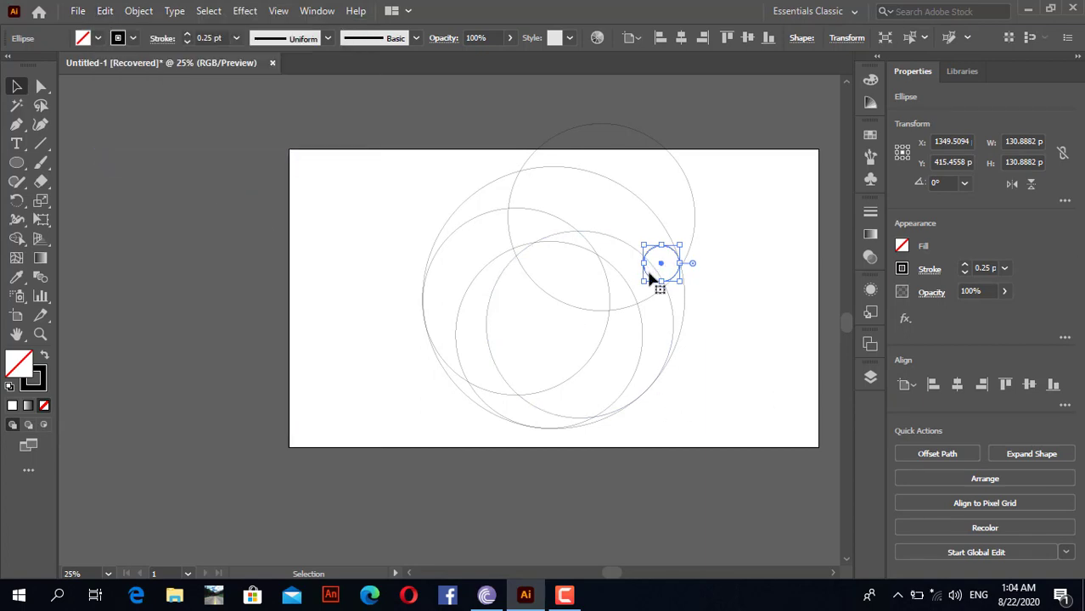
pyautogui.moveTo(651, 278); pyautogui.dragTo(586, 305)
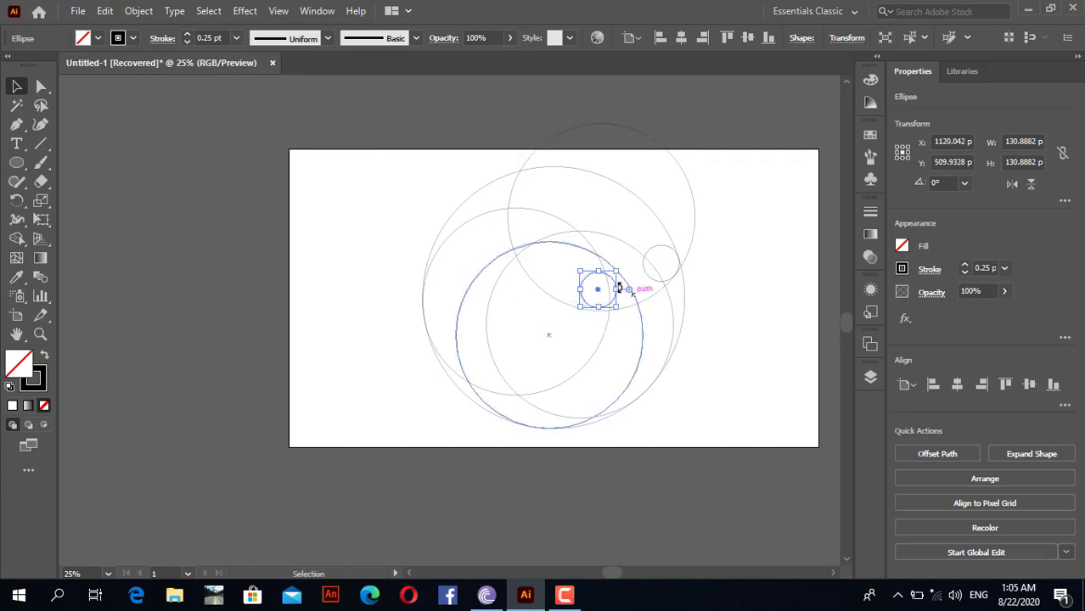
# Fine-tune the small copy so it touches the left medium circle's right arc from inside, at about X 1096.2, Y 526.4 px
pyautogui.scroll(5, 618, 294)
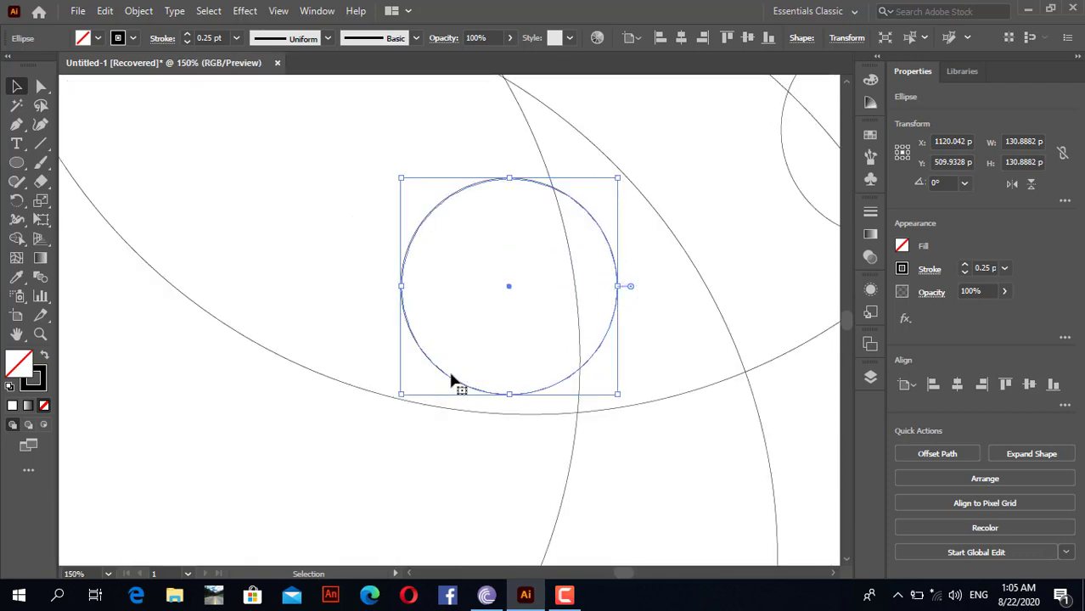
pyautogui.moveTo(451, 384); pyautogui.dragTo(417, 406)
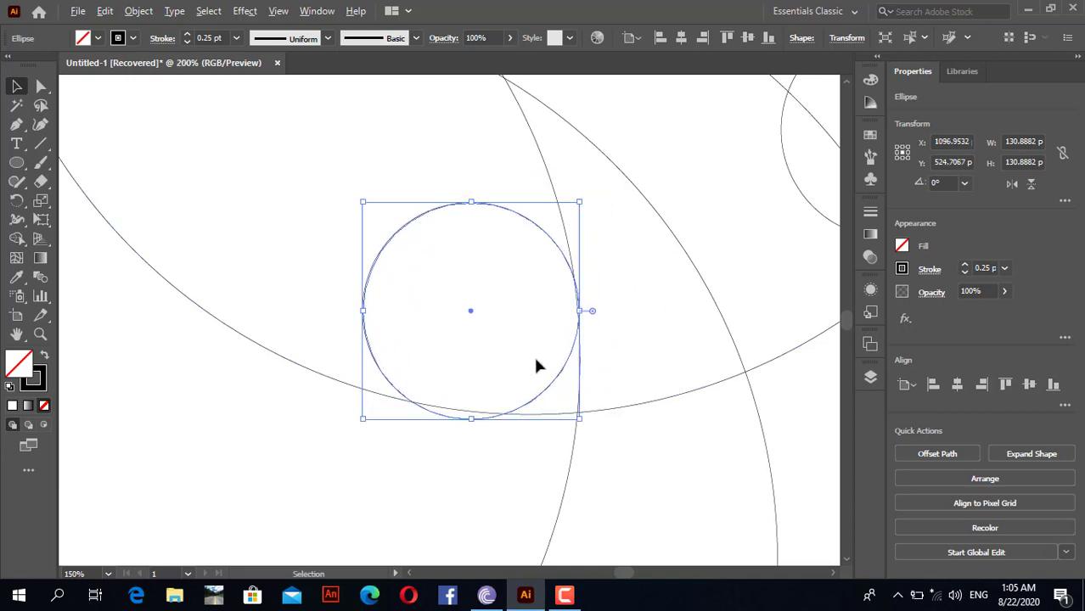
pyautogui.scroll(2, 535, 366)
pyautogui.scroll(1, 535, 366)
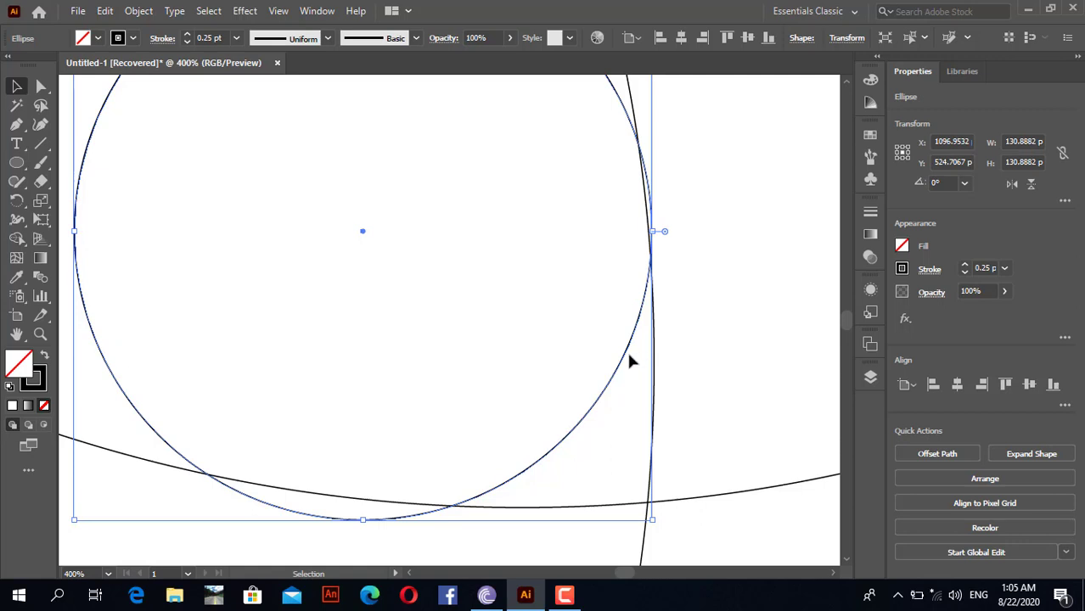
pyautogui.moveTo(625, 355)
pyautogui.mouseDown()
pyautogui.moveTo(599, 363)
pyautogui.moveTo(625, 364)
pyautogui.mouseUp()
pyautogui.scroll(-1, 732, 305)
pyautogui.scroll(-1, 732, 305)
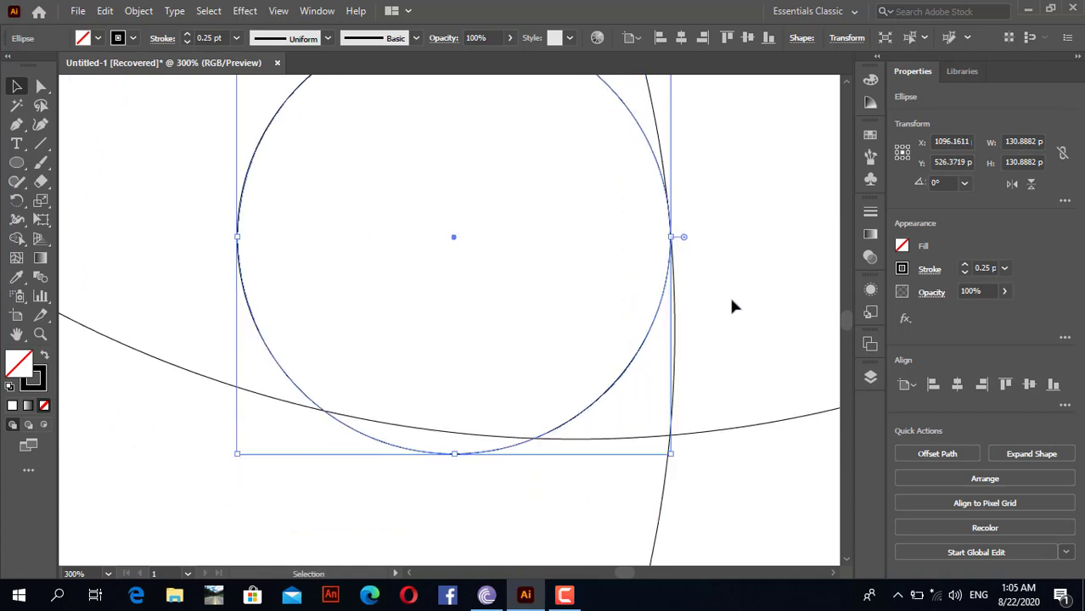
pyautogui.scroll(-3, 732, 306)
pyautogui.scroll(-1, 732, 305)
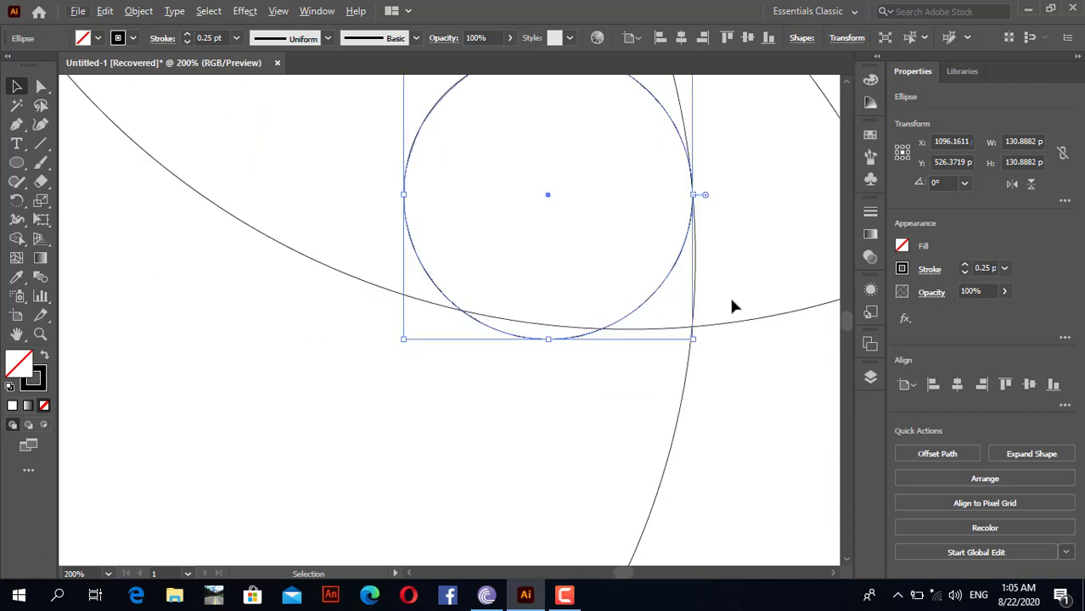
pyautogui.scroll(-3, 732, 306)
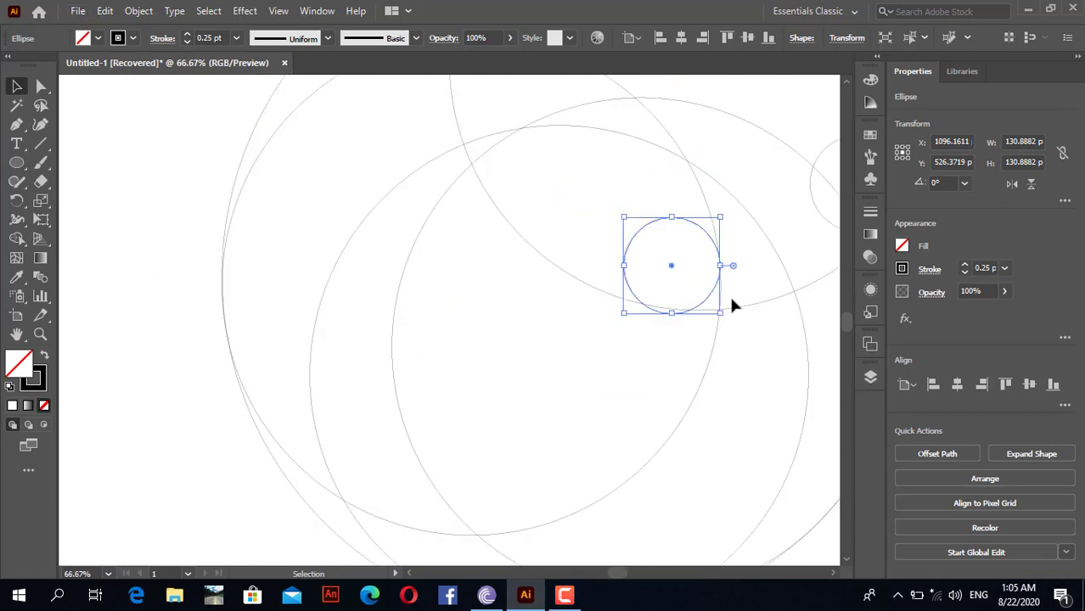
pyautogui.click(448, 376)
# Select all the circles and use Shape Builder to delete the part of the upper medium circle outside the largest circle
pyautogui.scroll(-3, 600, 349)
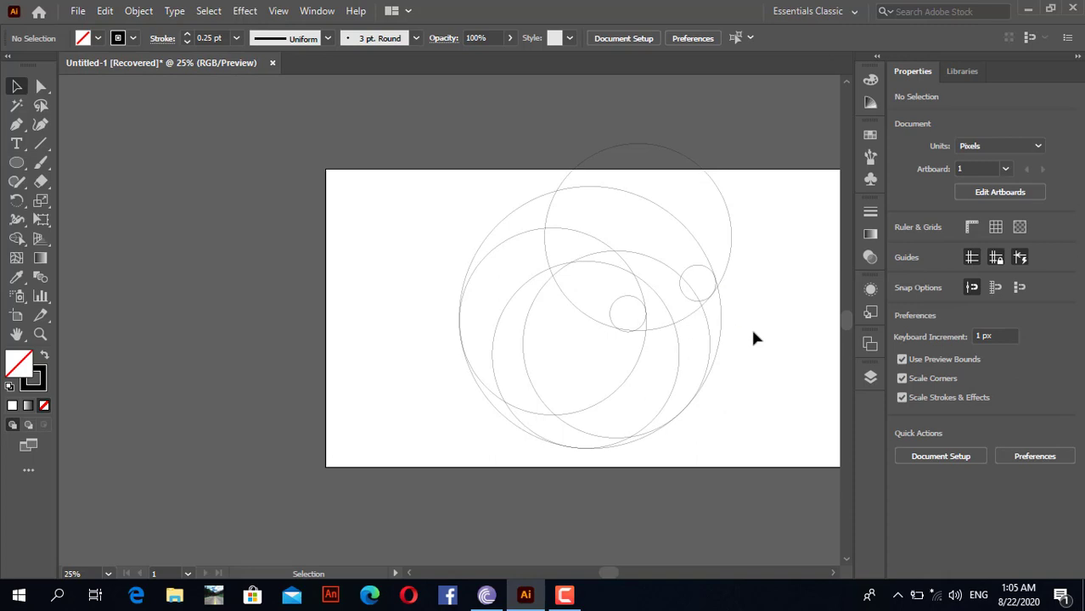
pyautogui.moveTo(374, 148); pyautogui.dragTo(644, 388)
pyautogui.moveTo(737, 438); pyautogui.dragTo(808, 462)
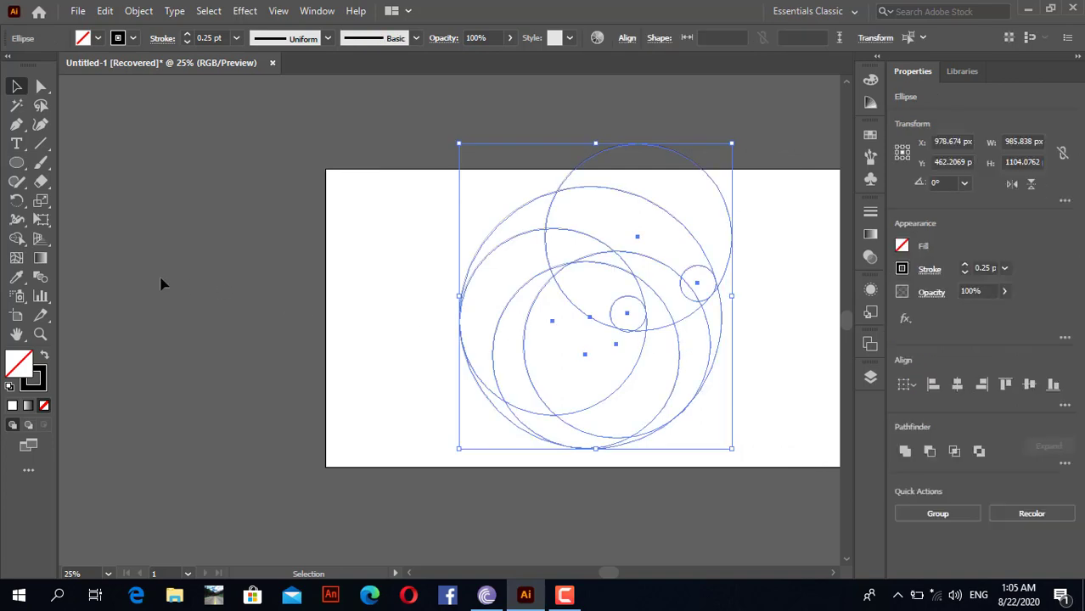
pyautogui.click(17, 239)
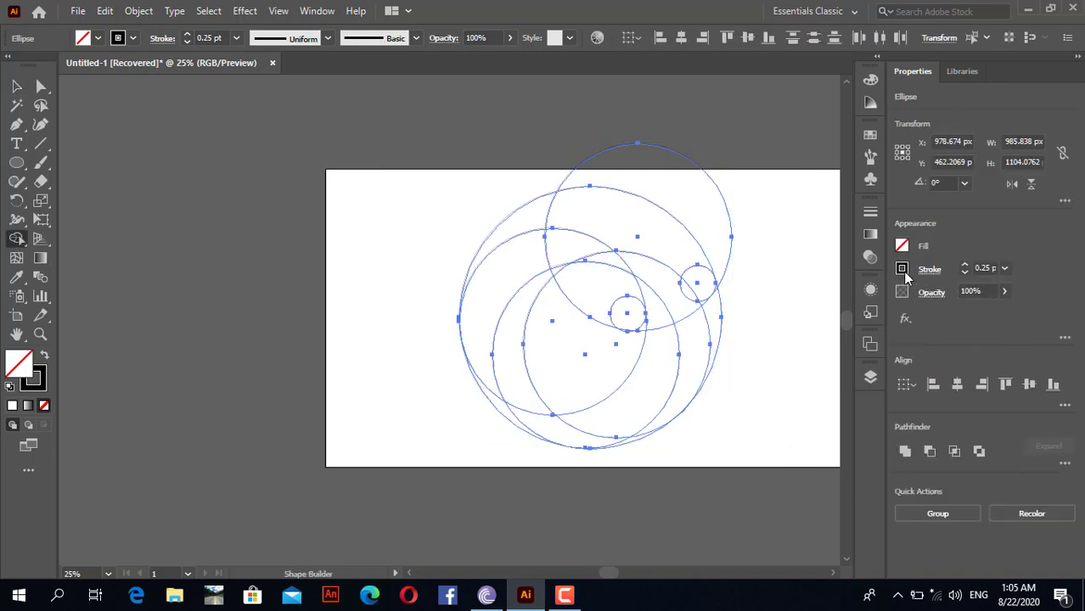
pyautogui.keyDown('alt'); pyautogui.click(712, 221); pyautogui.keyUp('alt')
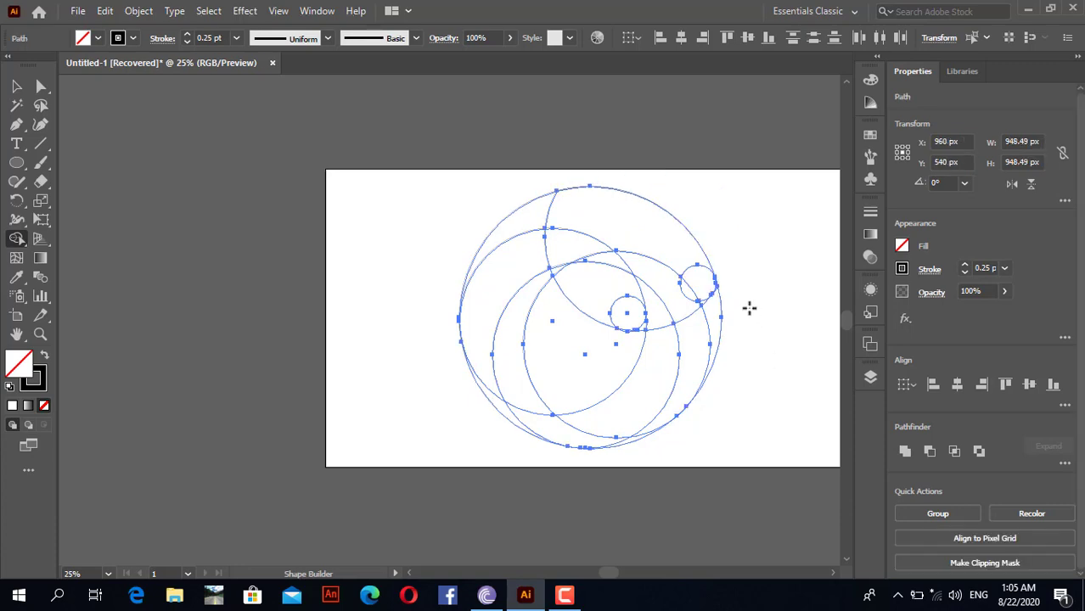
# Delete the tiny sliver between the right small circle, the upper medium circle's arc and the largest circle's edge with Shape Builder
pyautogui.scroll(4, 750, 308)
pyautogui.scroll(3, 661, 250)
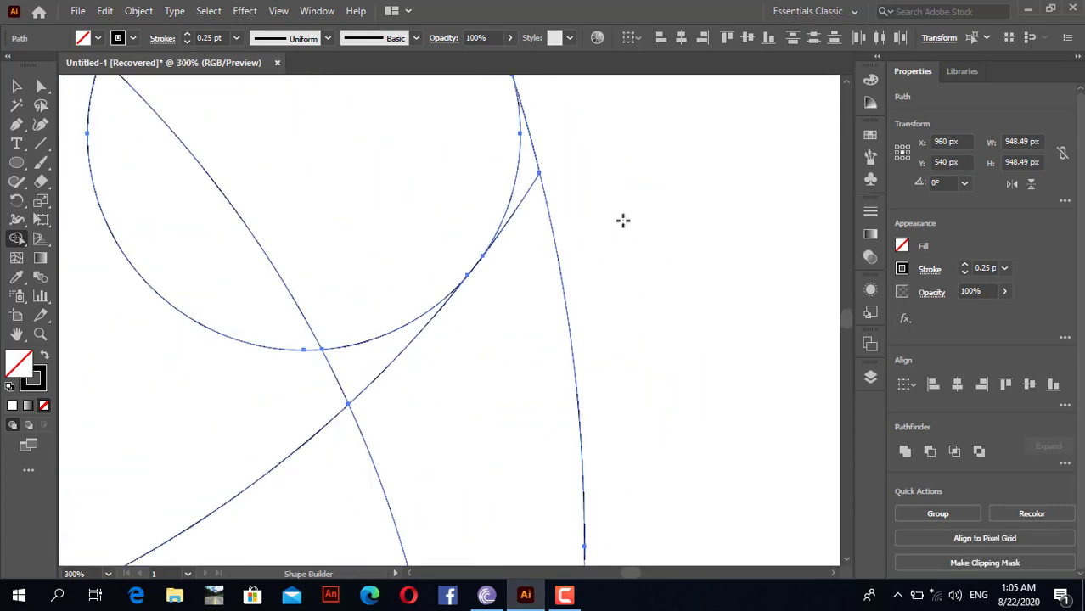
pyautogui.keyDown('alt'); pyautogui.click(528, 170); pyautogui.keyUp('alt')
pyautogui.scroll(-4, 626, 191)
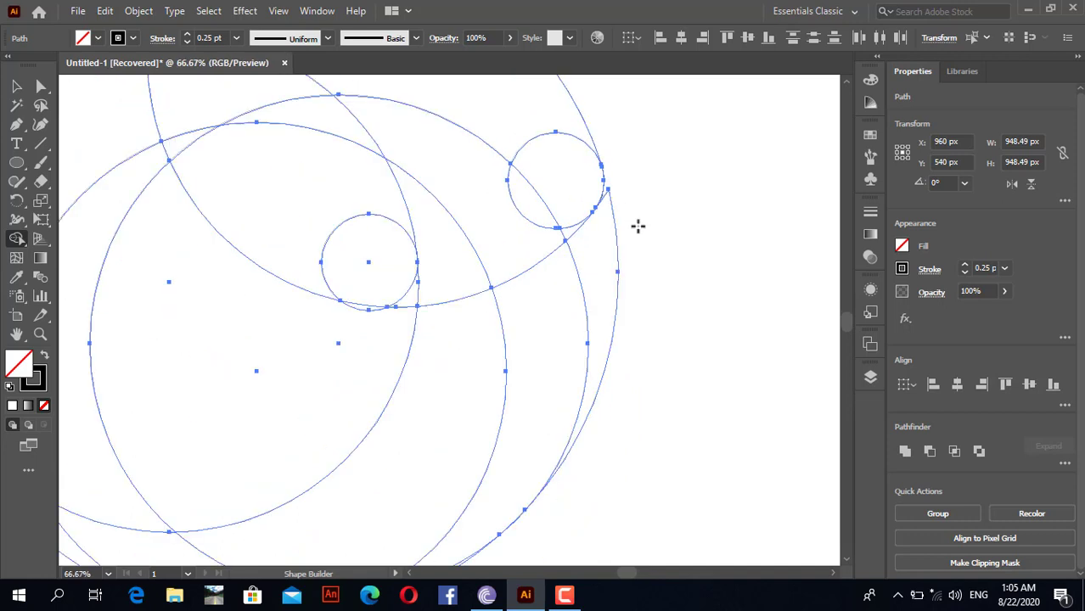
pyautogui.scroll(-3, 671, 263)
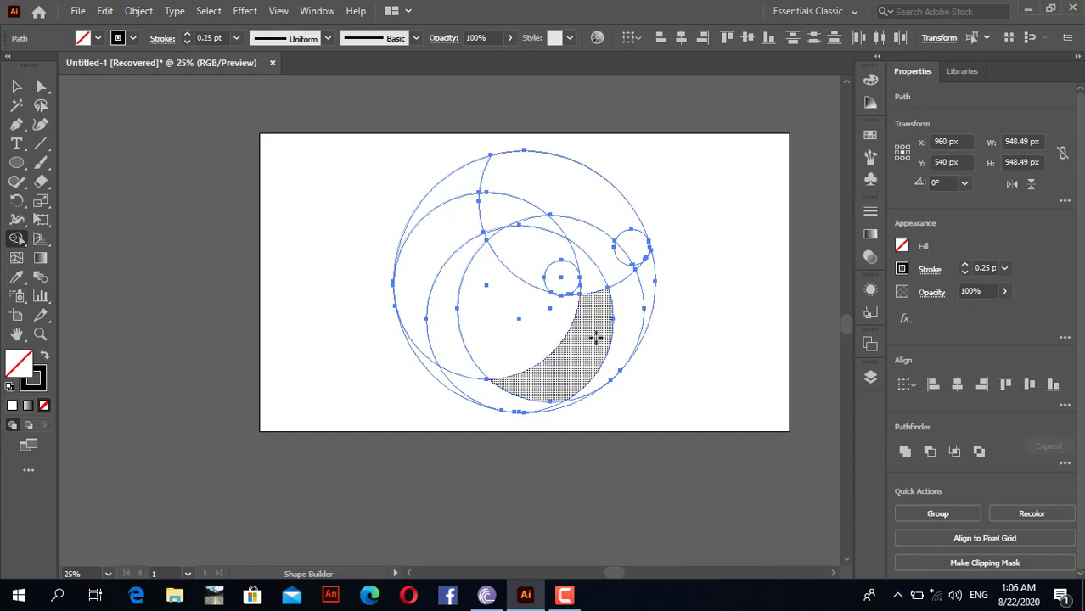
# Merge the central region with the inner small circle, the sliver at its lower edge and the region above it into one shape
pyautogui.scroll(4, 593, 337)
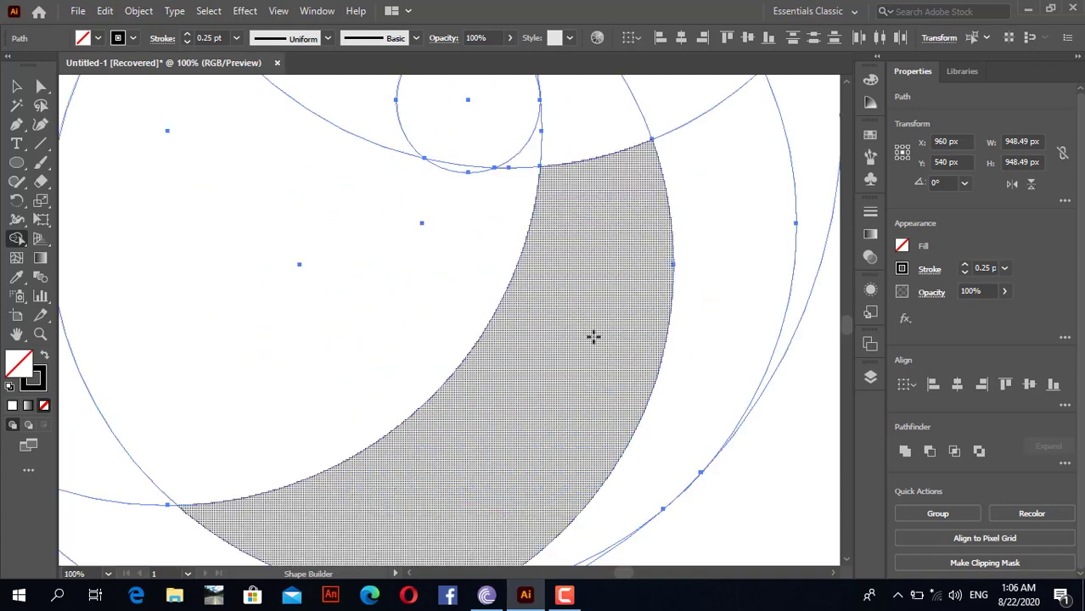
pyautogui.scroll(-2, 594, 348)
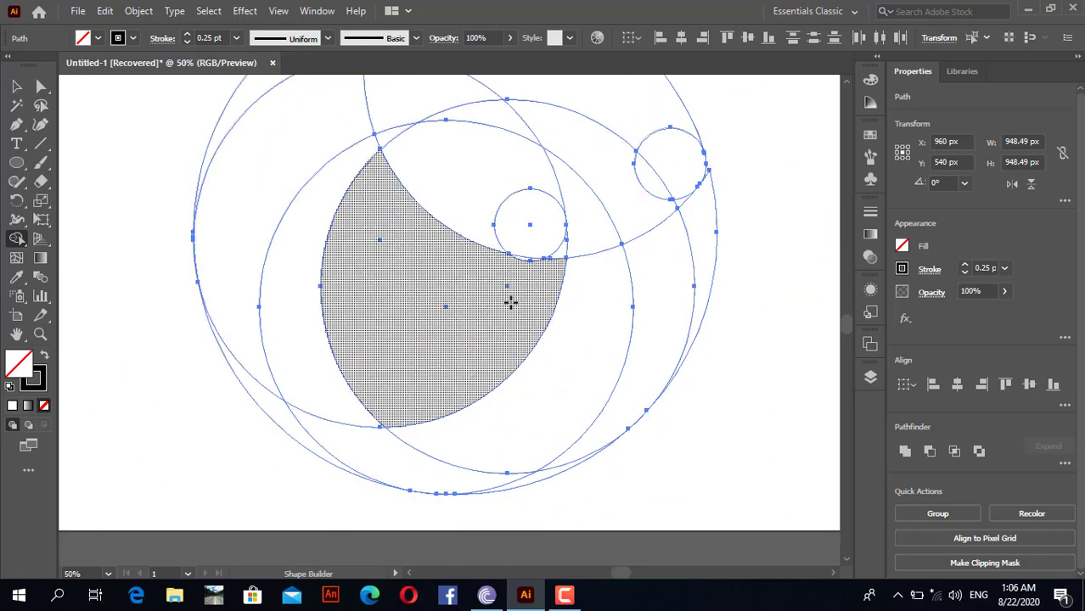
pyautogui.scroll(1, 516, 293)
pyautogui.scroll(2, 515, 294)
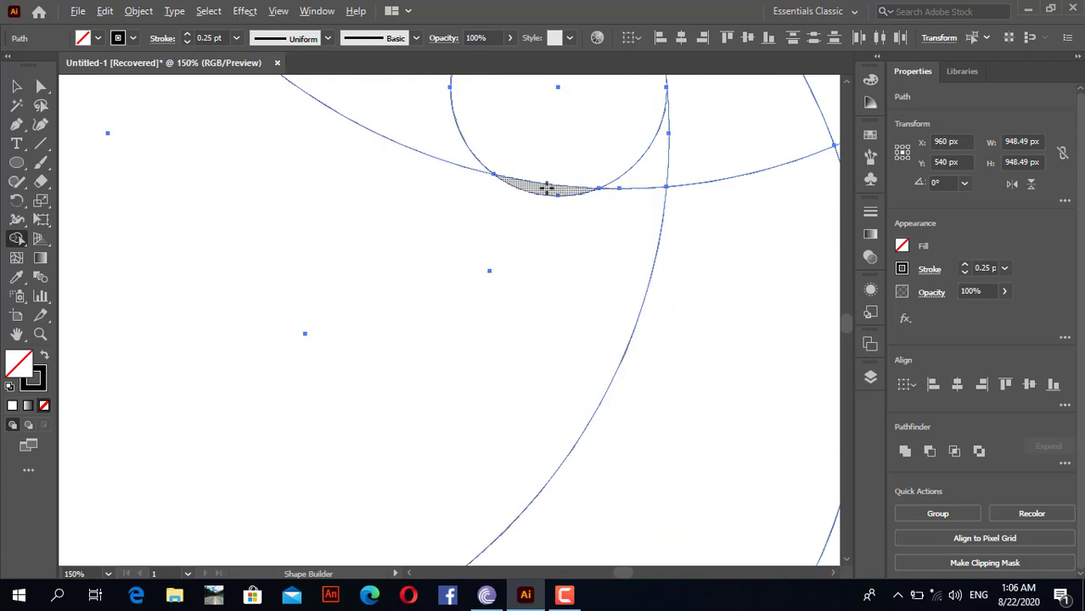
pyautogui.click(547, 188)
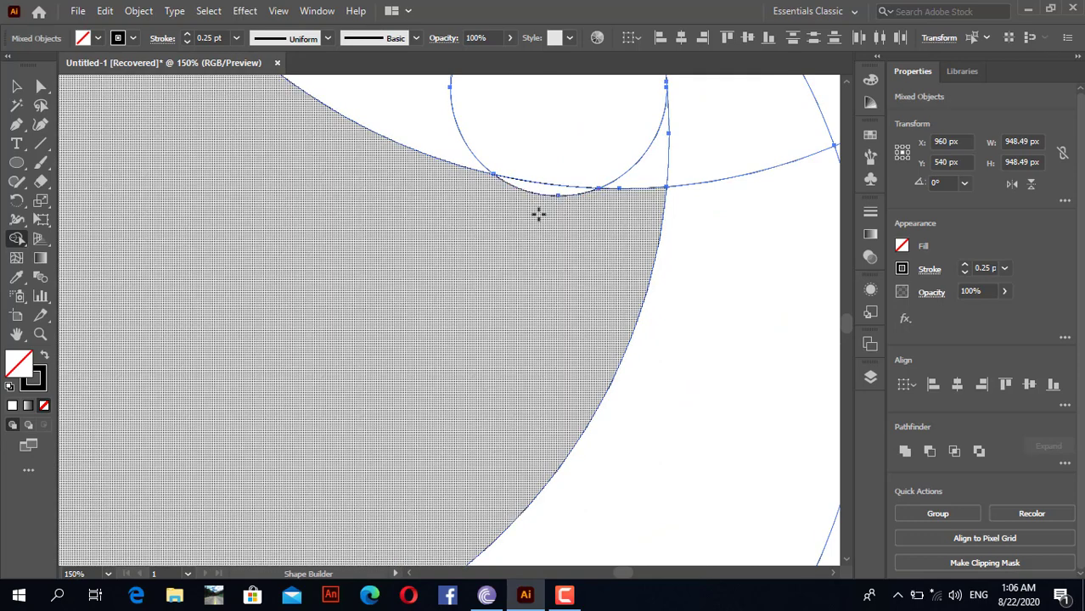
pyautogui.moveTo(538, 213); pyautogui.dragTo(553, 166)
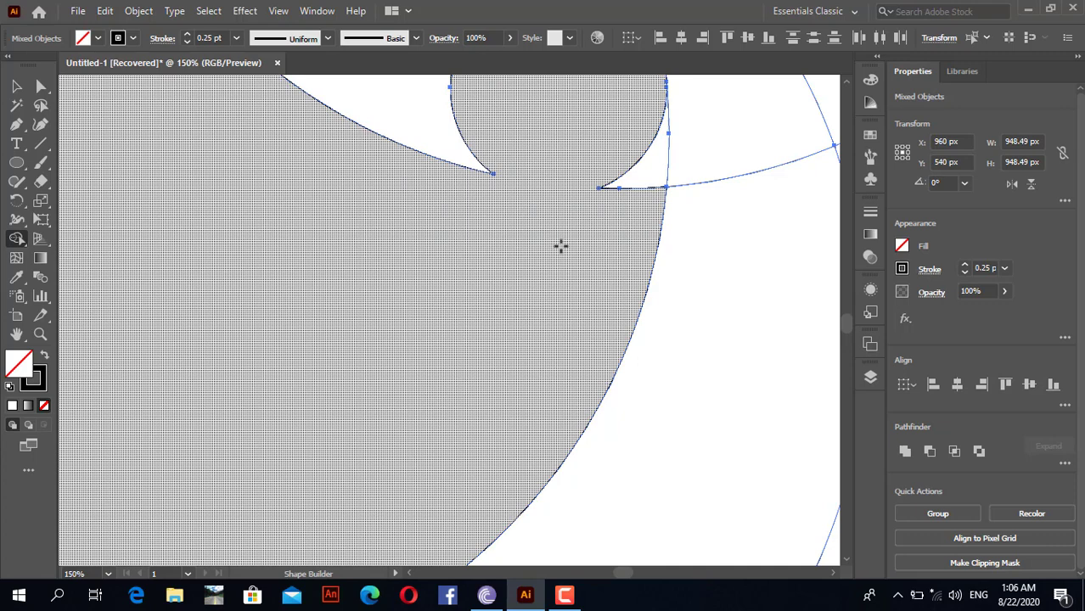
pyautogui.scroll(-2, 572, 196)
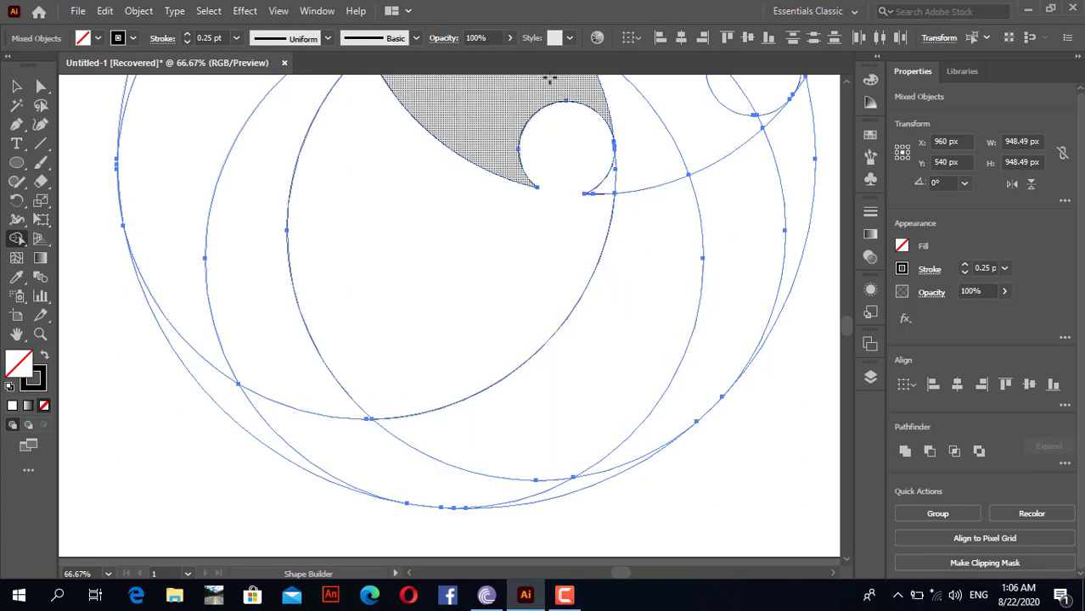
pyautogui.moveTo(533, 96); pyautogui.dragTo(562, 158)
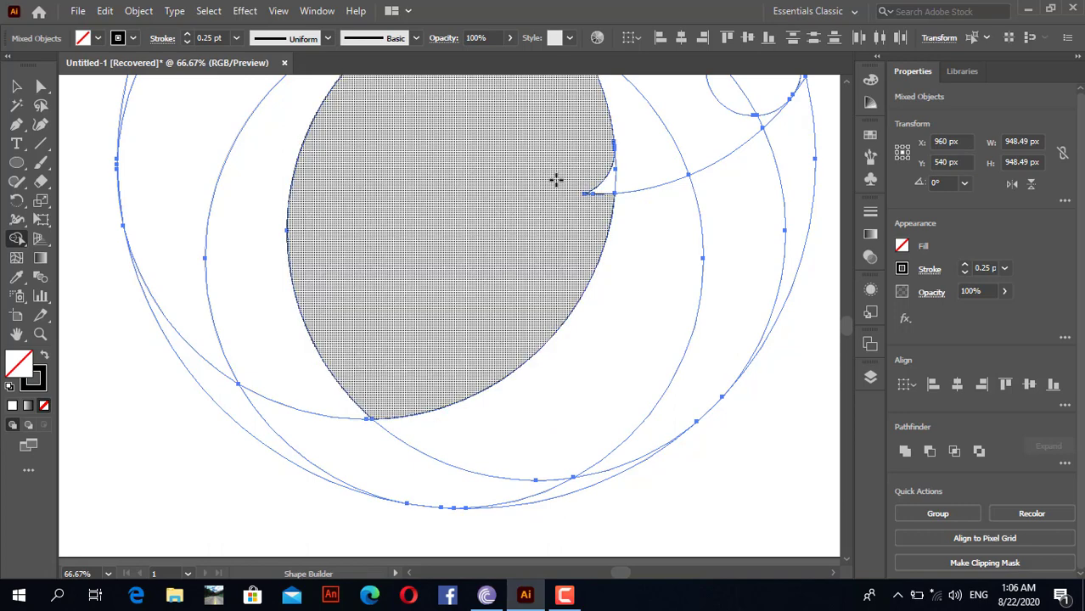
# Merge the right small circle, the adjoining band and the triangular area beside the central shape into the largest circle's upper-right region
pyautogui.scroll(-3, 543, 197)
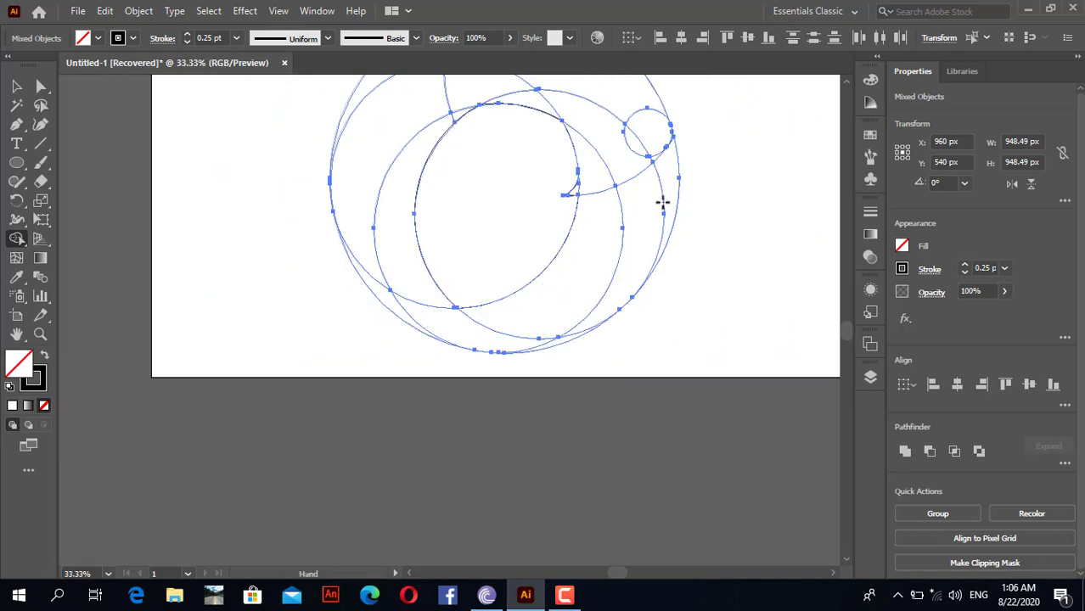
pyautogui.moveTo(665, 217); pyautogui.dragTo(685, 342)
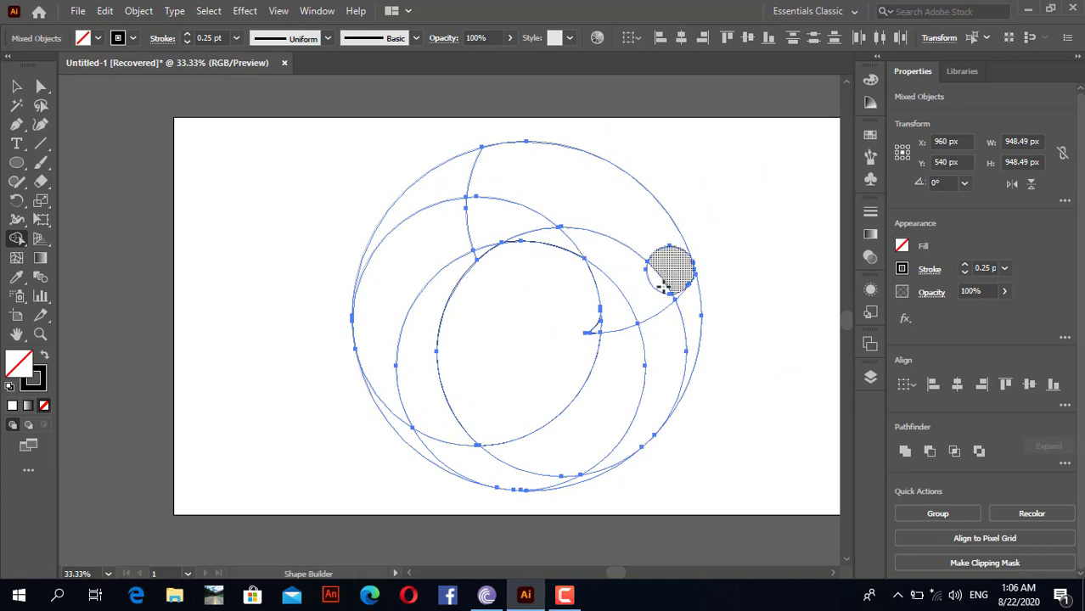
pyautogui.moveTo(654, 298)
pyautogui.mouseDown()
pyautogui.moveTo(673, 244)
pyautogui.moveTo(643, 245)
pyautogui.mouseUp()
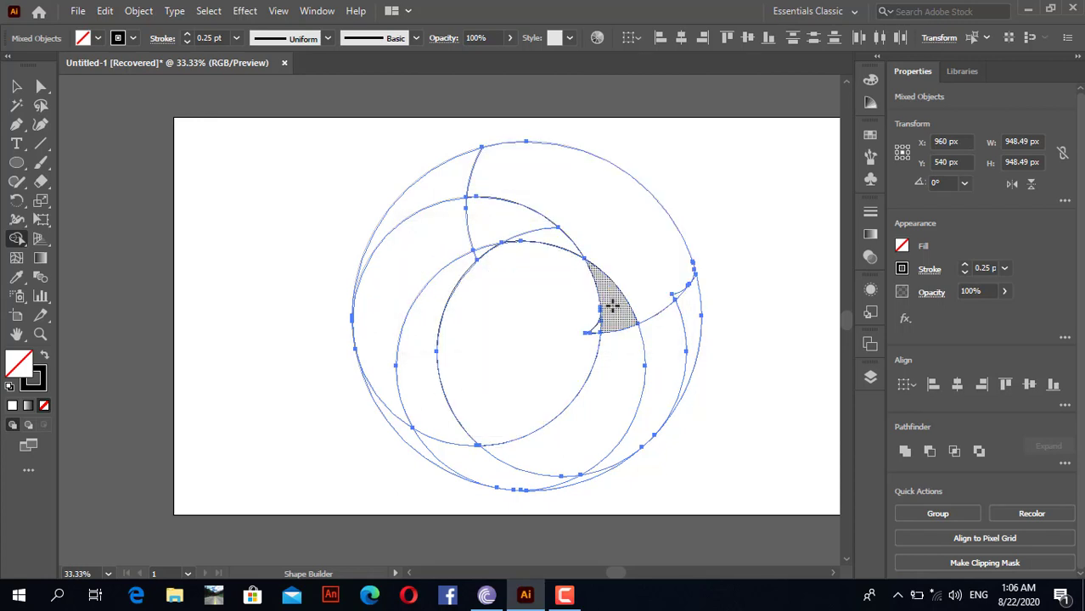
pyautogui.moveTo(613, 314); pyautogui.dragTo(635, 270)
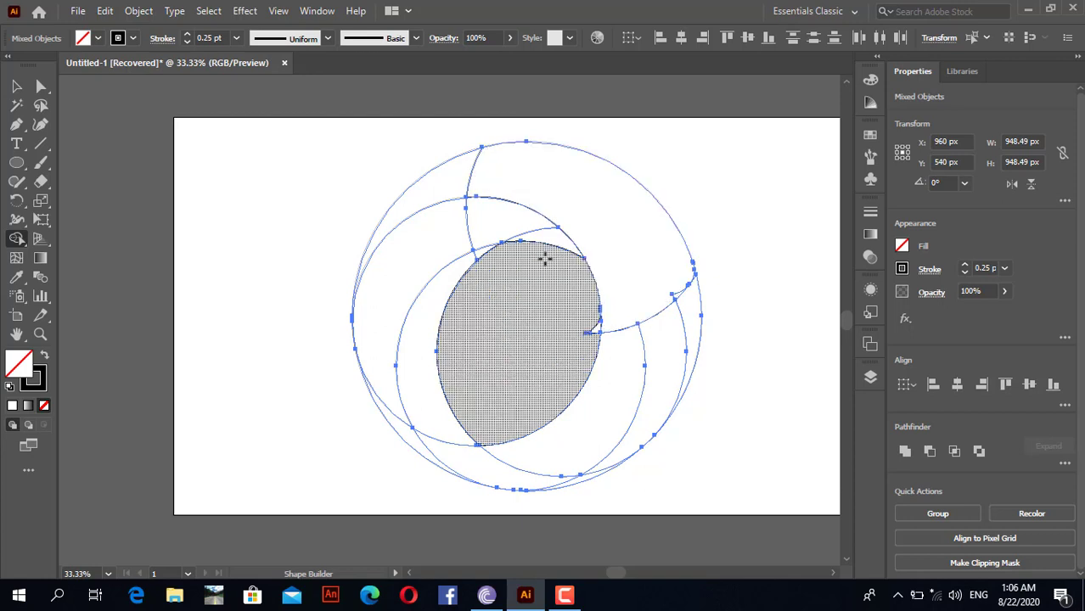
# Merge the thin sliver above the central shape with the adjoining upper and left regions of the left medium circle
pyautogui.moveTo(545, 258); pyautogui.dragTo(517, 233)
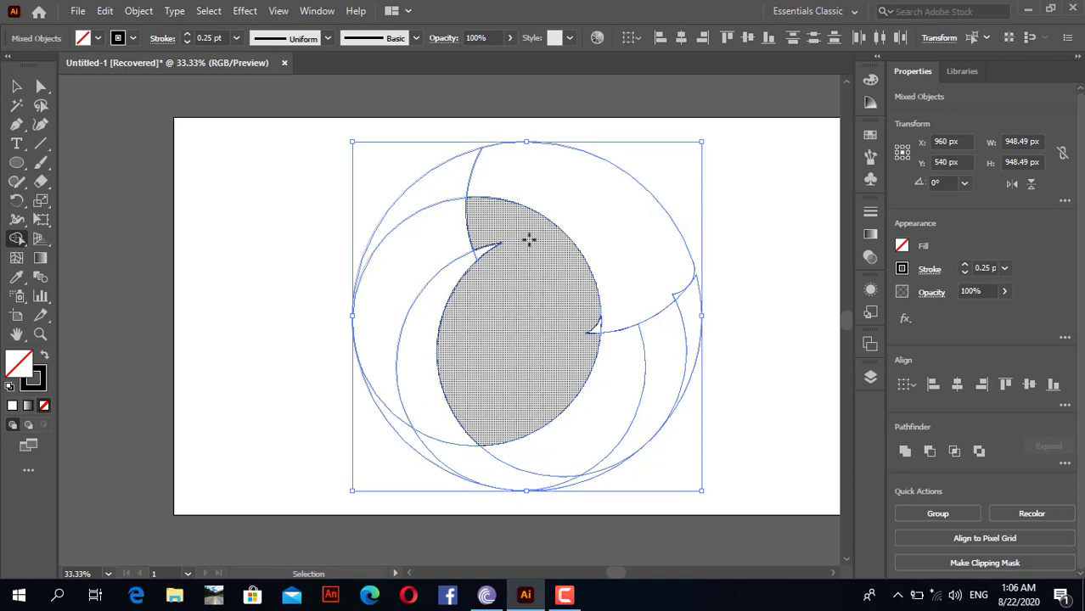
pyautogui.hotkey('ctrl', 'z')
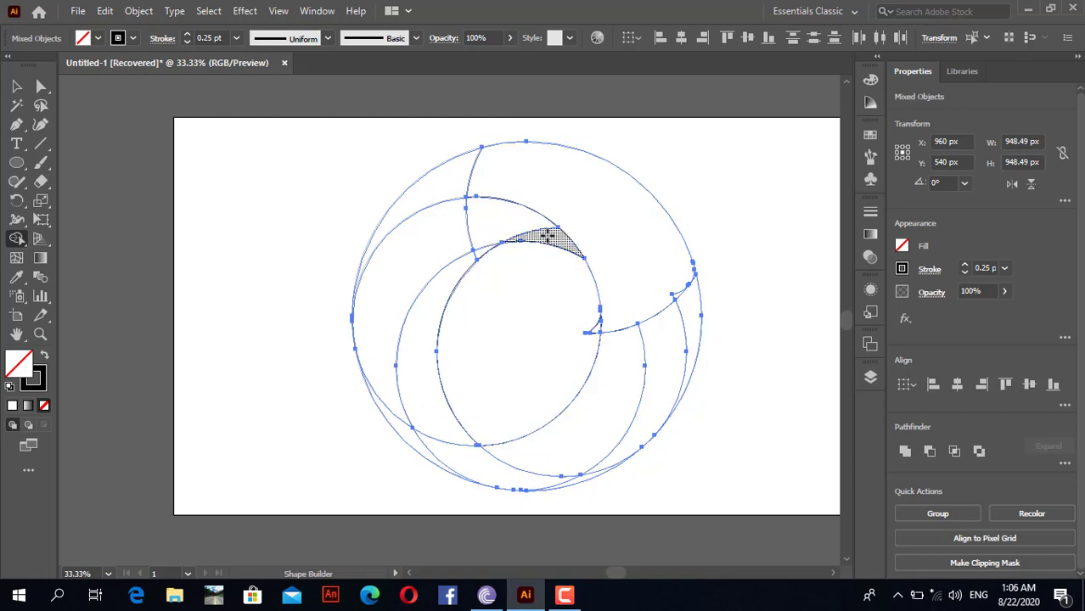
pyautogui.moveTo(547, 236)
pyautogui.mouseDown()
pyautogui.moveTo(504, 226)
pyautogui.moveTo(447, 244)
pyautogui.moveTo(494, 250)
pyautogui.moveTo(477, 250)
pyautogui.moveTo(460, 275)
pyautogui.moveTo(458, 303)
pyautogui.mouseUp()
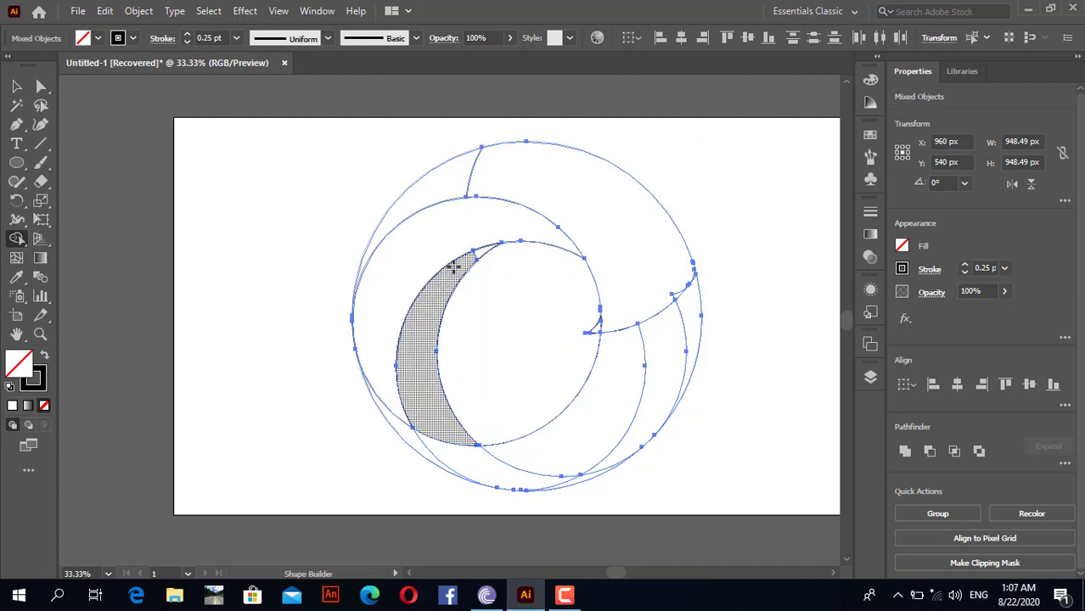
pyautogui.scroll(2, 501, 283)
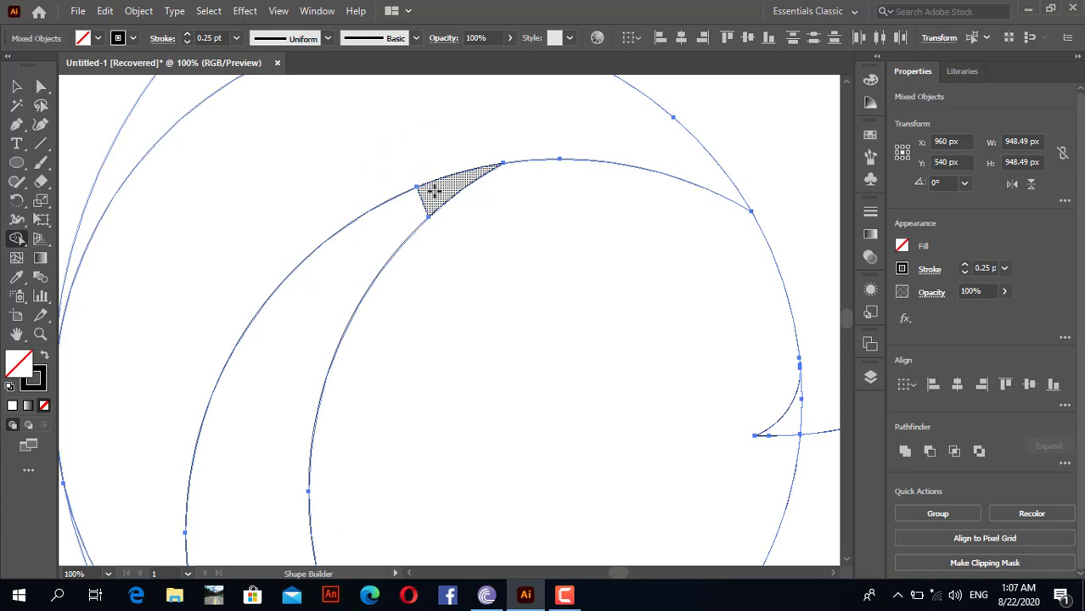
# Merge the small pointed sliver at the central shape's right edge into the adjoining upper-right region with Shape Builder
pyautogui.click(384, 228)
pyautogui.scroll(-2, 523, 230)
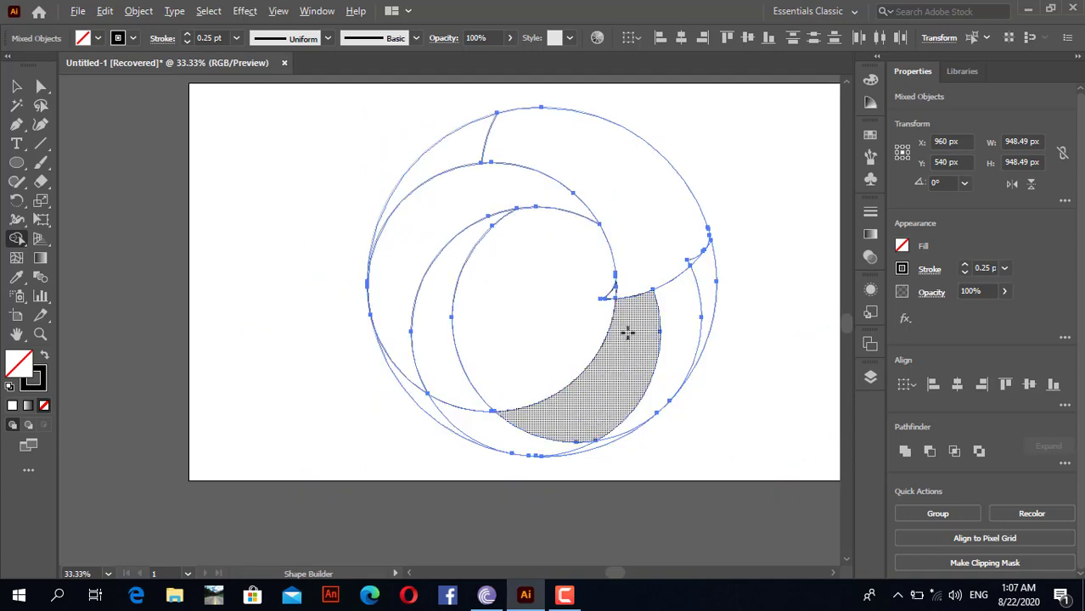
pyautogui.scroll(5, 625, 334)
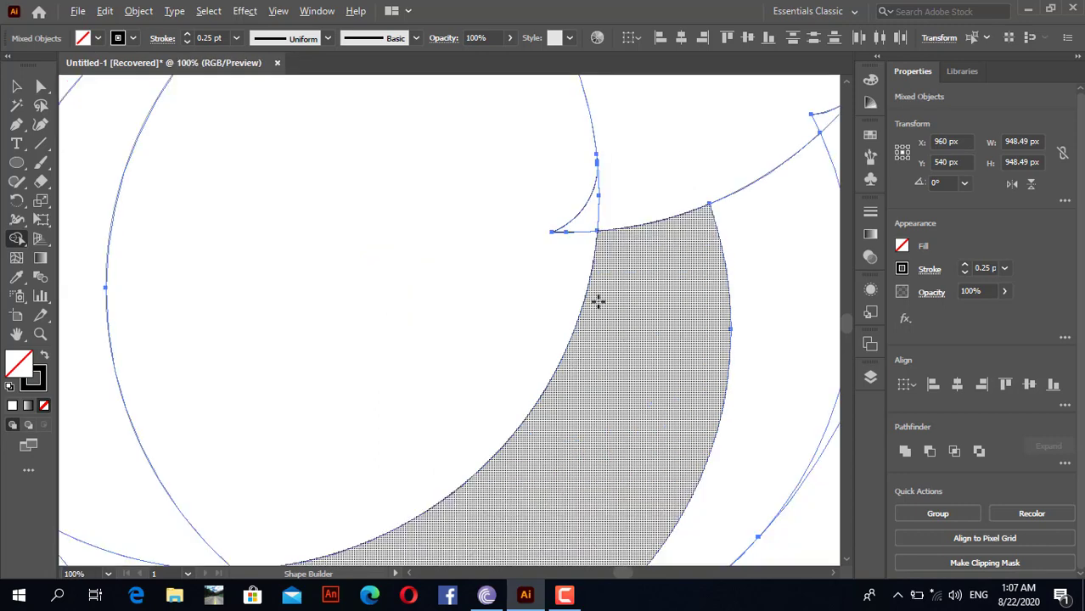
pyautogui.moveTo(563, 147); pyautogui.dragTo(625, 102)
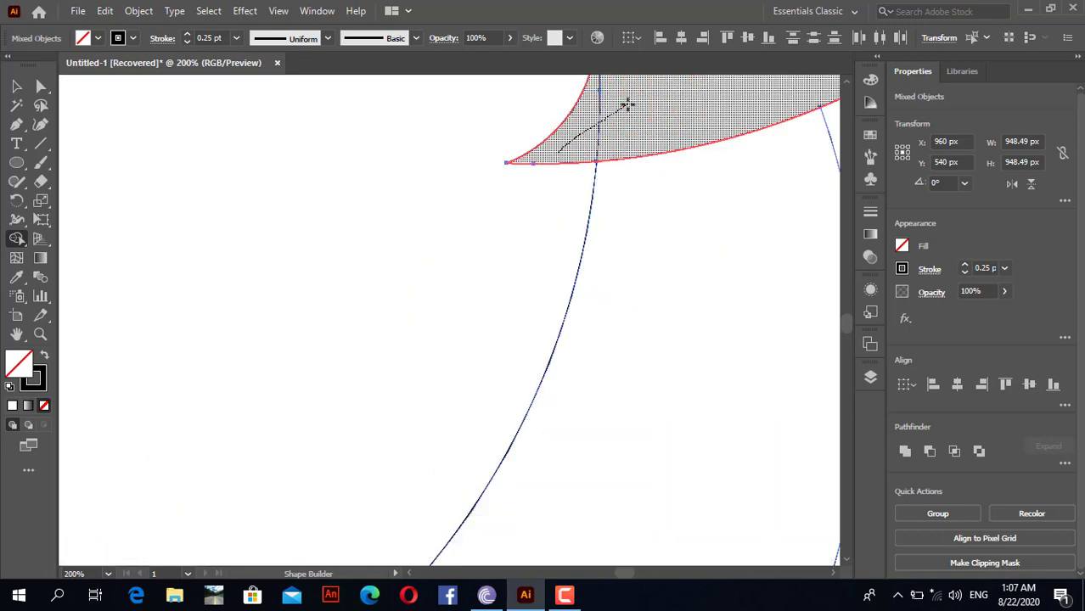
# Delete the largest circle's outer right sliver, the lower-right crescent regions and the central region with Shape Builder
pyautogui.scroll(-3, 632, 226)
pyautogui.scroll(-3, 632, 226)
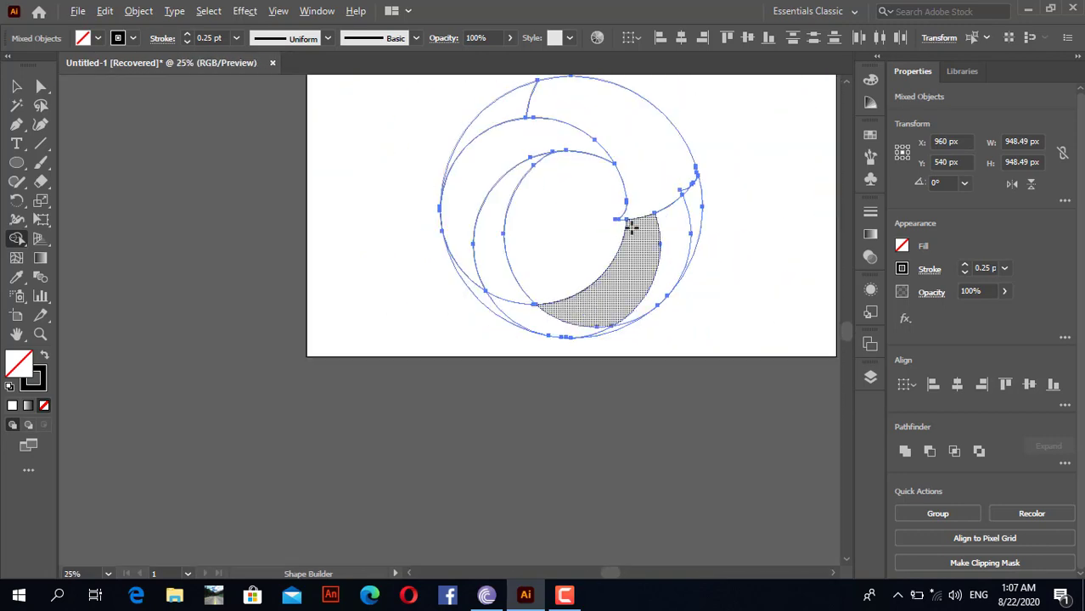
pyautogui.keyDown('alt'); pyautogui.click(695, 211); pyautogui.keyUp('alt')
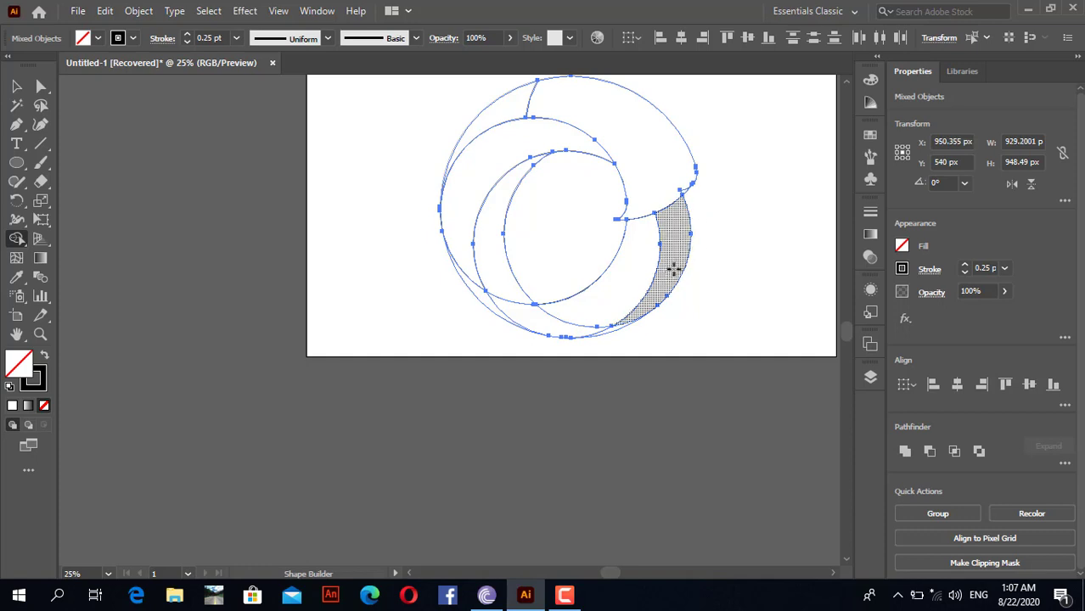
pyautogui.keyDown('alt'); pyautogui.click(629, 272); pyautogui.keyUp('alt')
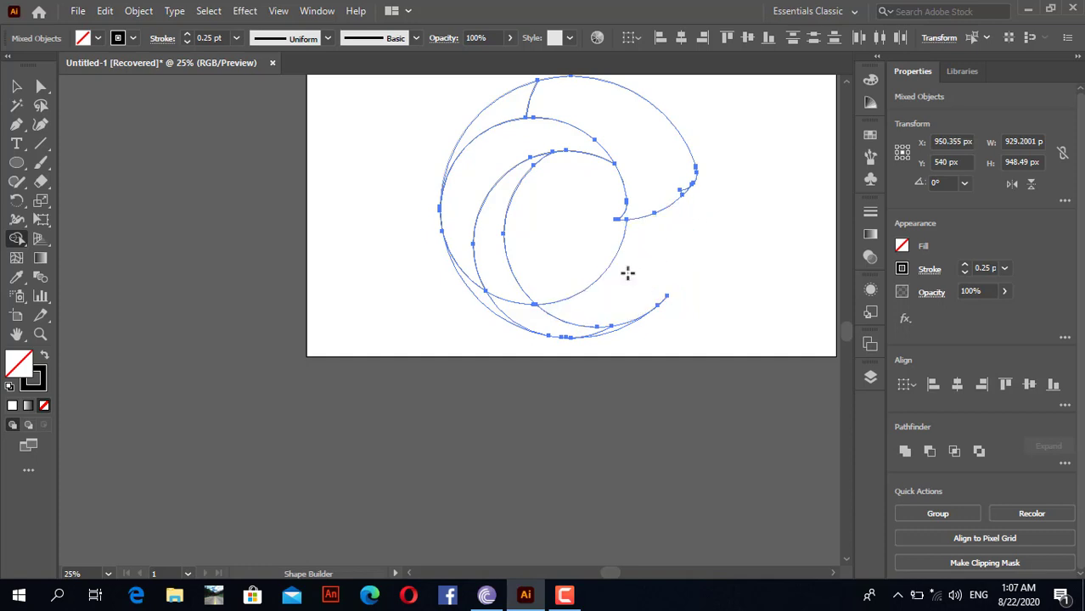
pyautogui.keyDown('alt'); pyautogui.click(558, 270); pyautogui.keyUp('alt')
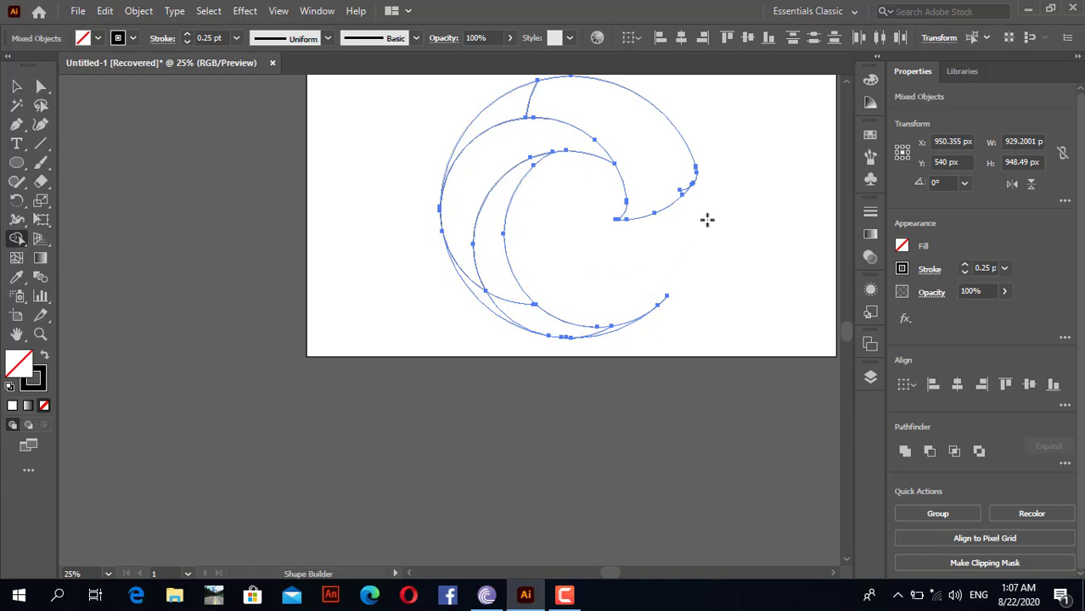
# Merge the small triangular notch near the upper swirl's right tip into the swirl
pyautogui.scroll(1, 708, 221)
pyautogui.scroll(3, 722, 199)
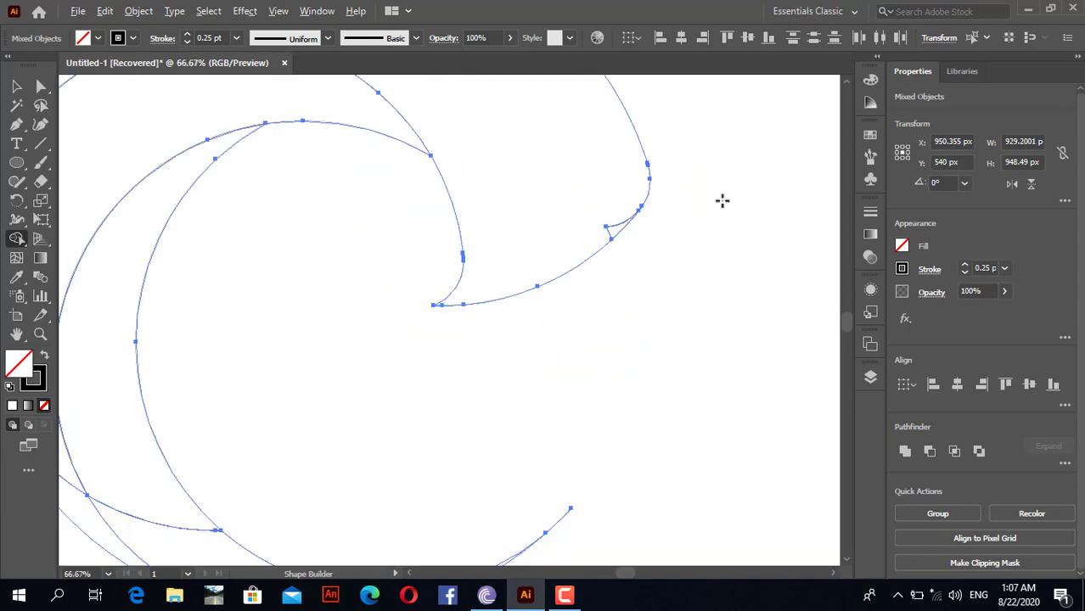
pyautogui.scroll(2, 685, 221)
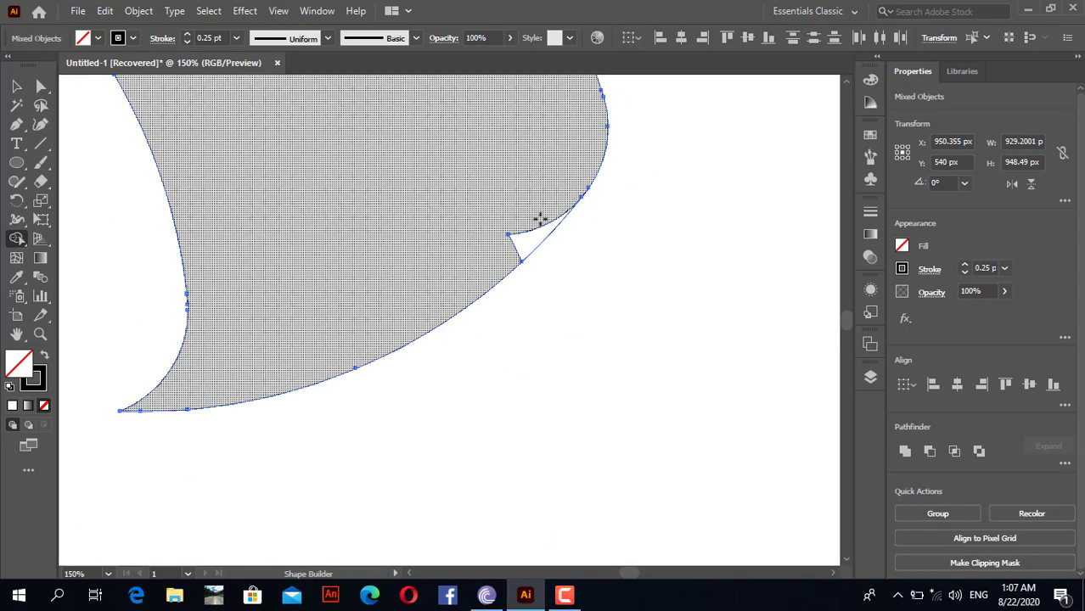
pyautogui.moveTo(510, 251); pyautogui.dragTo(554, 205)
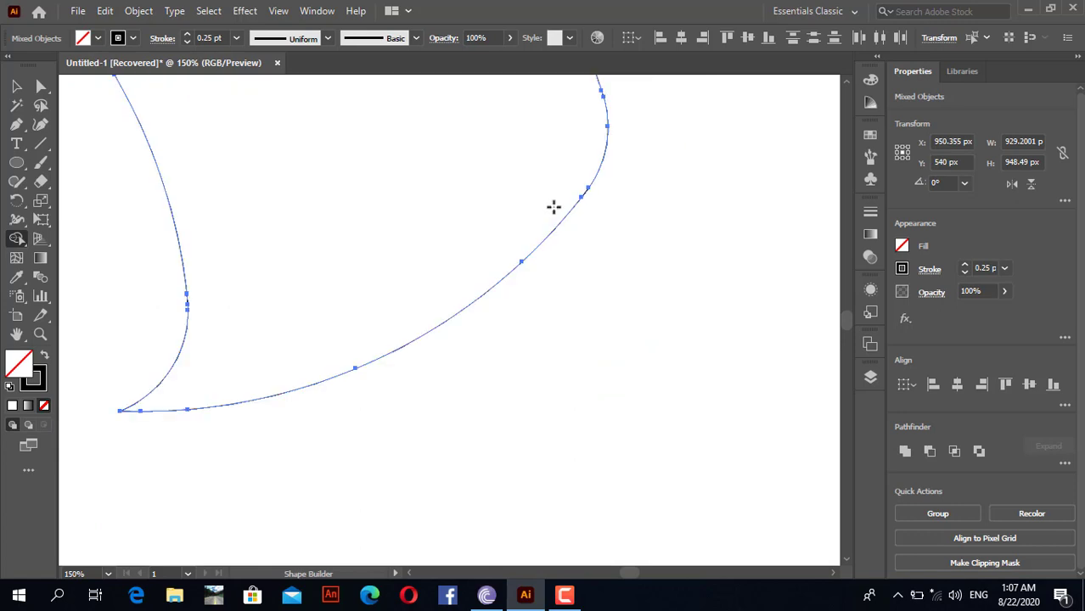
# Merge the thin tapering sliver at the lower right into the adjoining bottom crescent
pyautogui.scroll(-1, 614, 223)
pyautogui.scroll(-1, 615, 222)
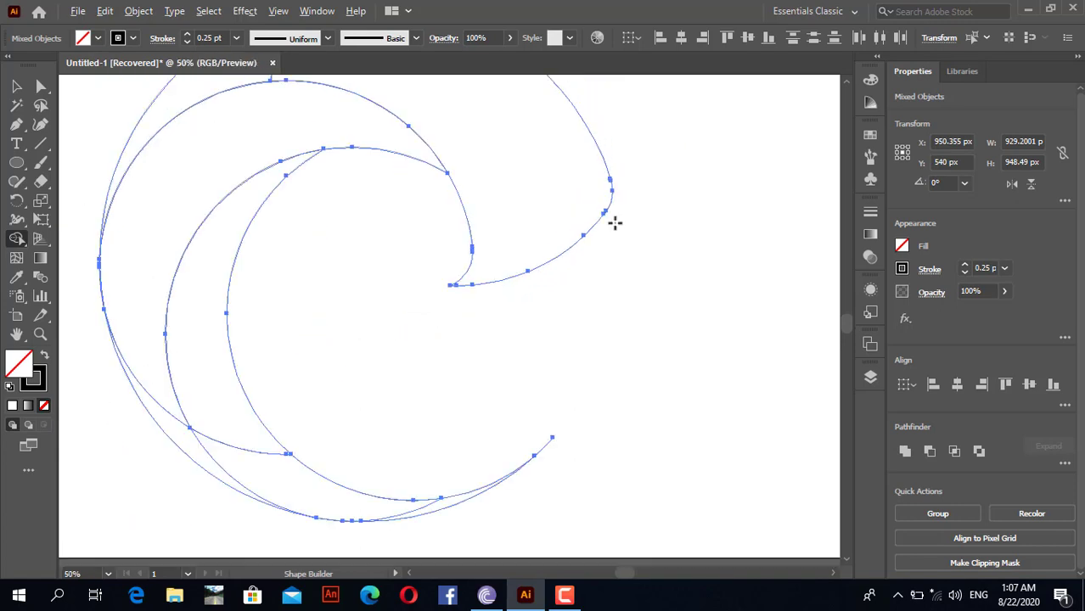
pyautogui.scroll(-1, 615, 223)
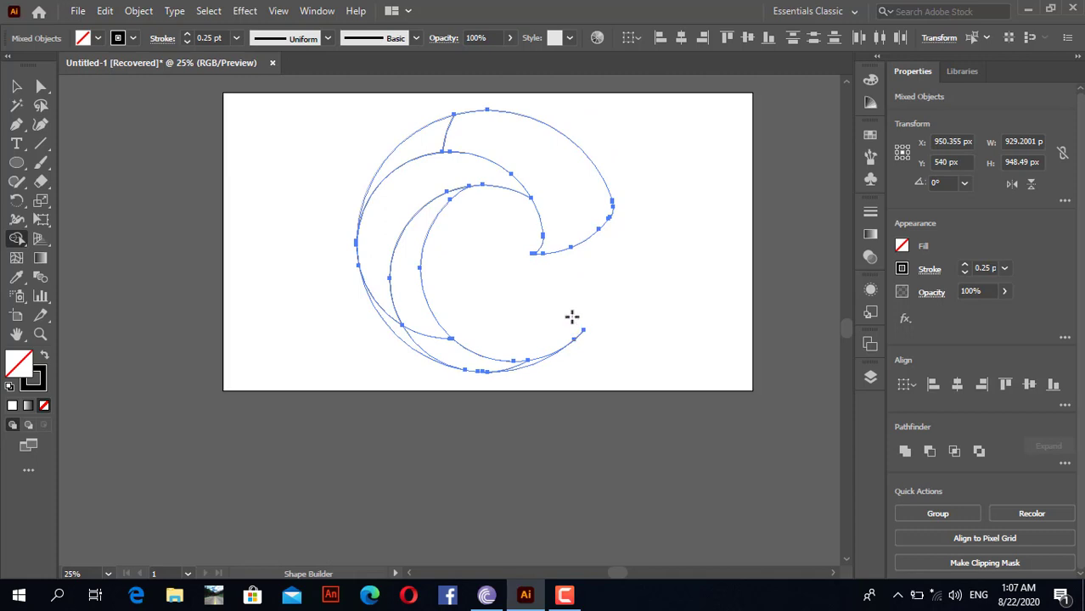
pyautogui.scroll(3, 595, 351)
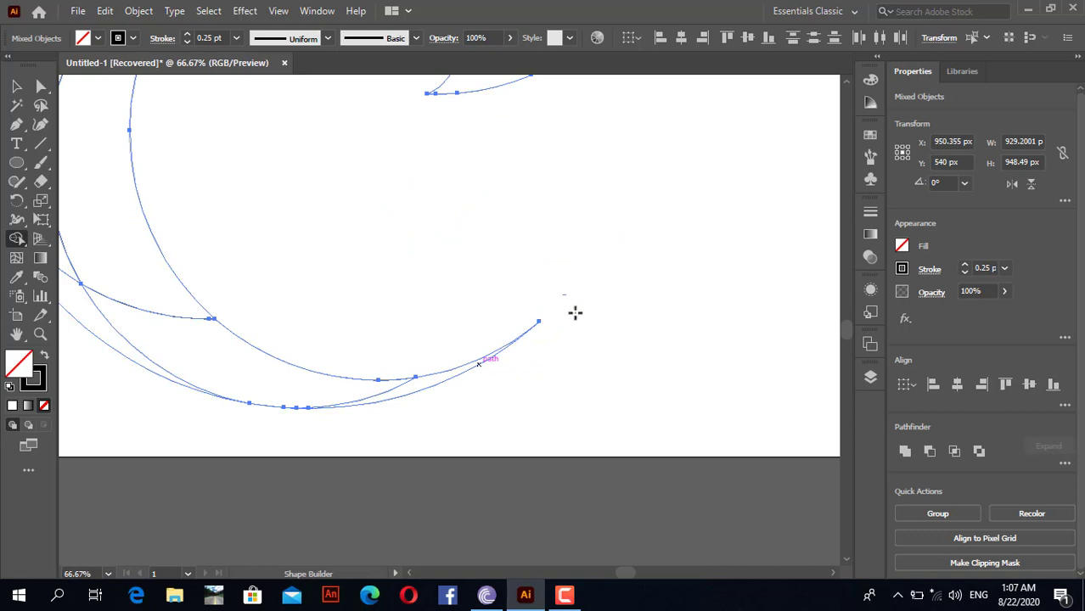
pyautogui.scroll(-2, 574, 310)
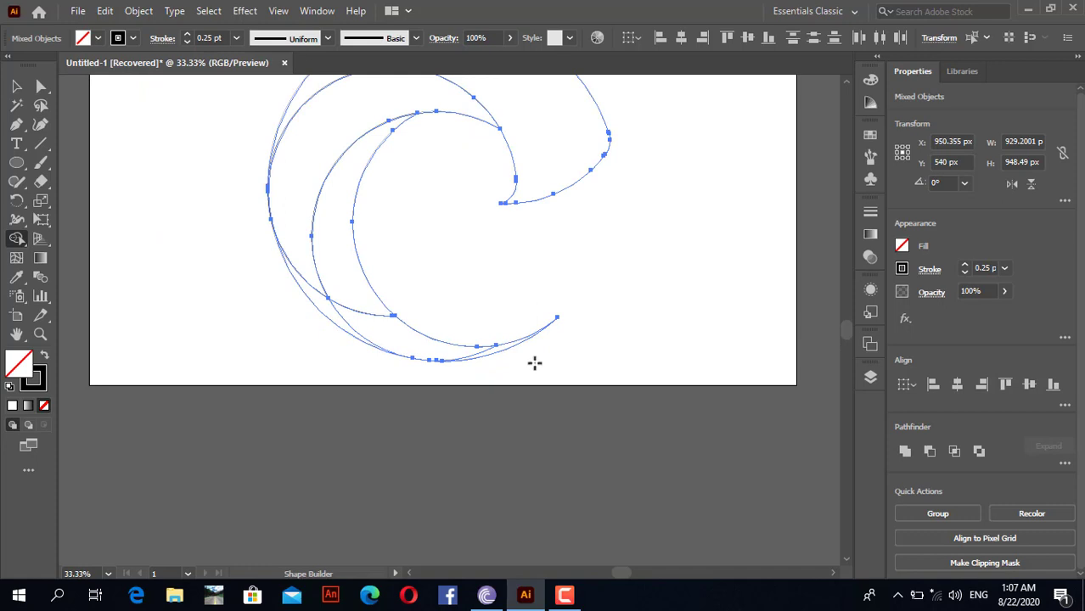
pyautogui.scroll(1, 534, 364)
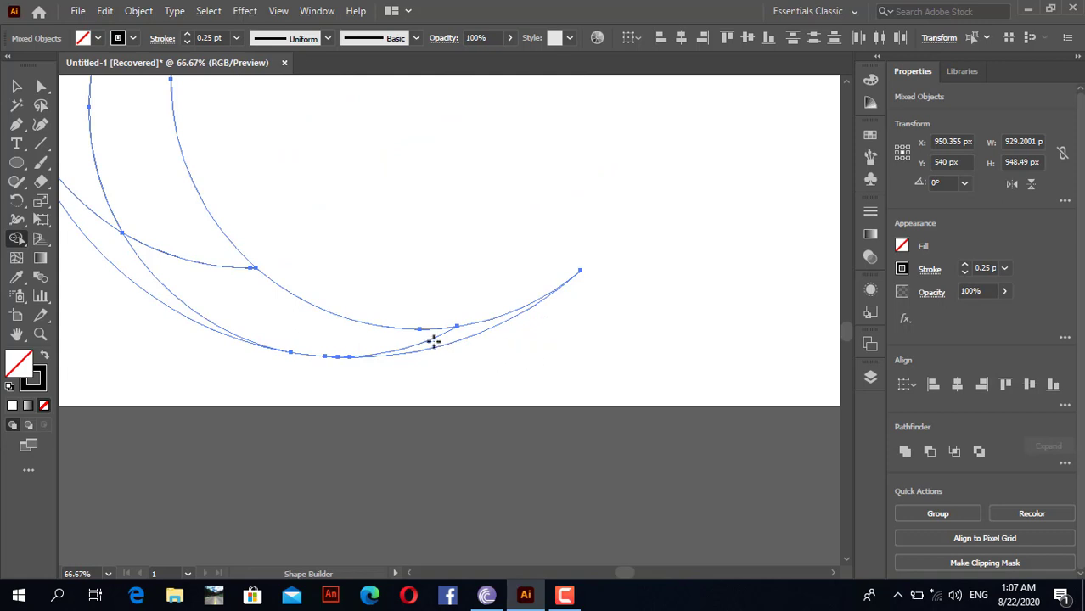
pyautogui.moveTo(443, 338); pyautogui.dragTo(400, 341)
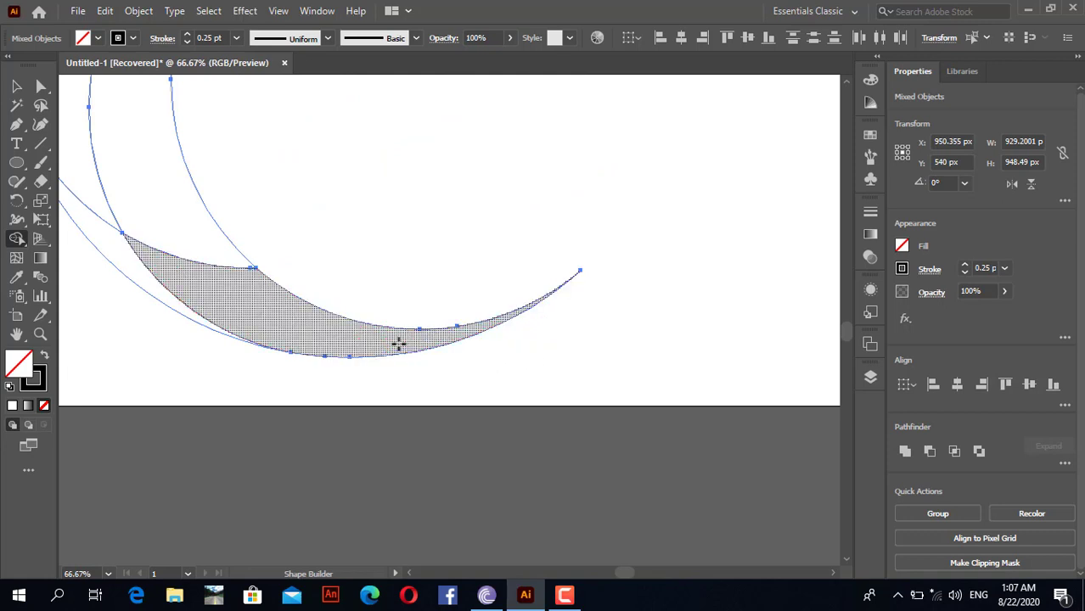
# Merge the bottom crescent with the inner left band to form one continuous inner swirl
pyautogui.press('space')
pyautogui.moveTo(279, 320); pyautogui.dragTo(478, 391)
pyautogui.moveTo(419, 360)
pyautogui.mouseDown()
pyautogui.moveTo(382, 298)
pyautogui.moveTo(423, 455)
pyautogui.mouseUp()
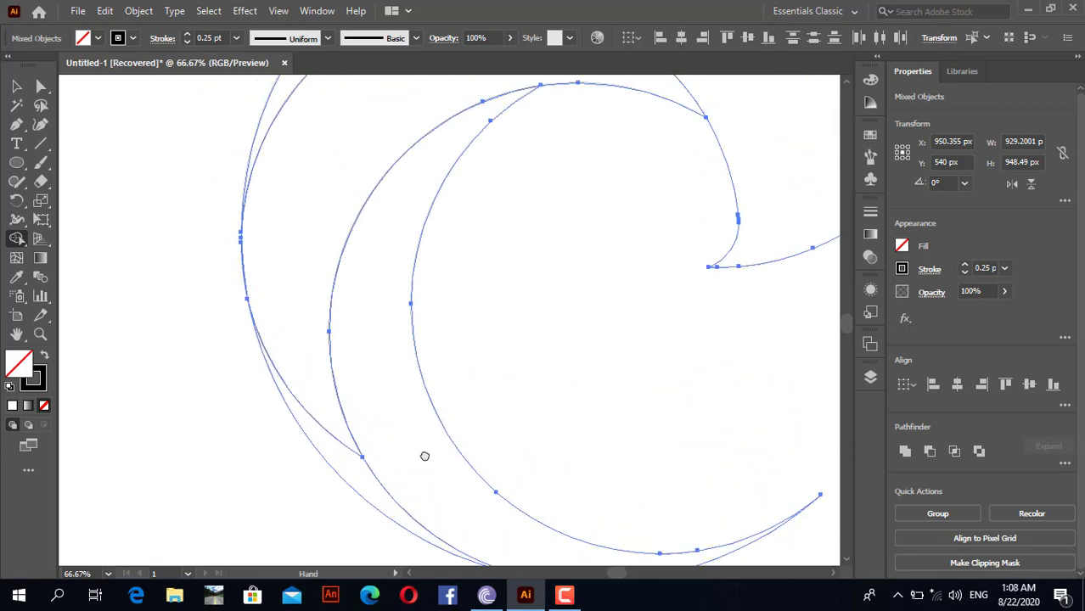
# Merge the upper-left region into the upper swirl, and the outer lower-left sliver into the left crescent
pyautogui.scroll(-2, 480, 342)
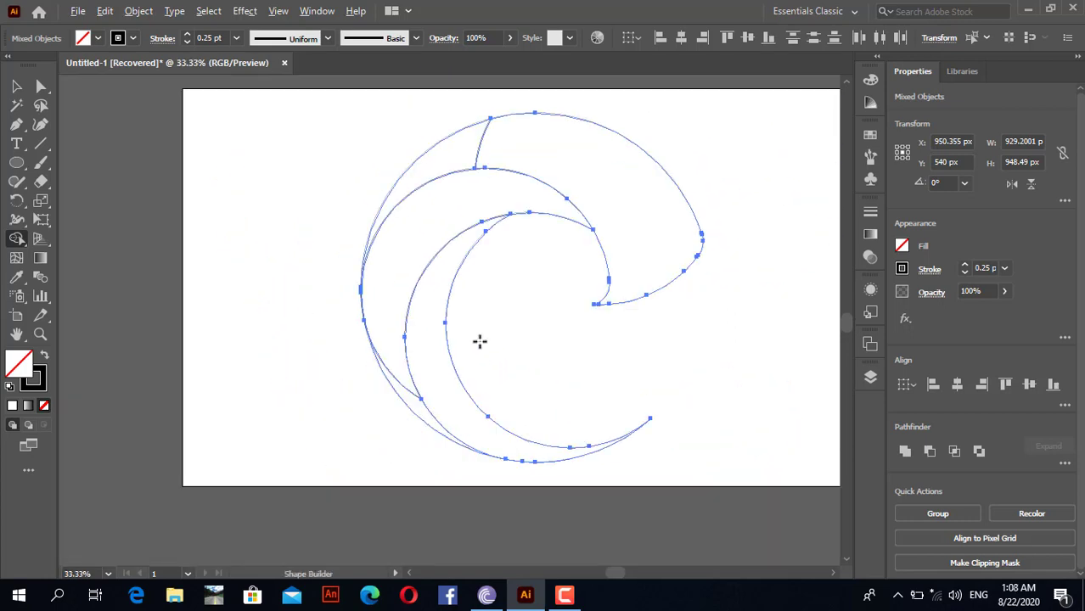
pyautogui.moveTo(433, 160); pyautogui.dragTo(525, 133)
pyautogui.scroll(-1, 685, 313)
pyautogui.scroll(2, 486, 415)
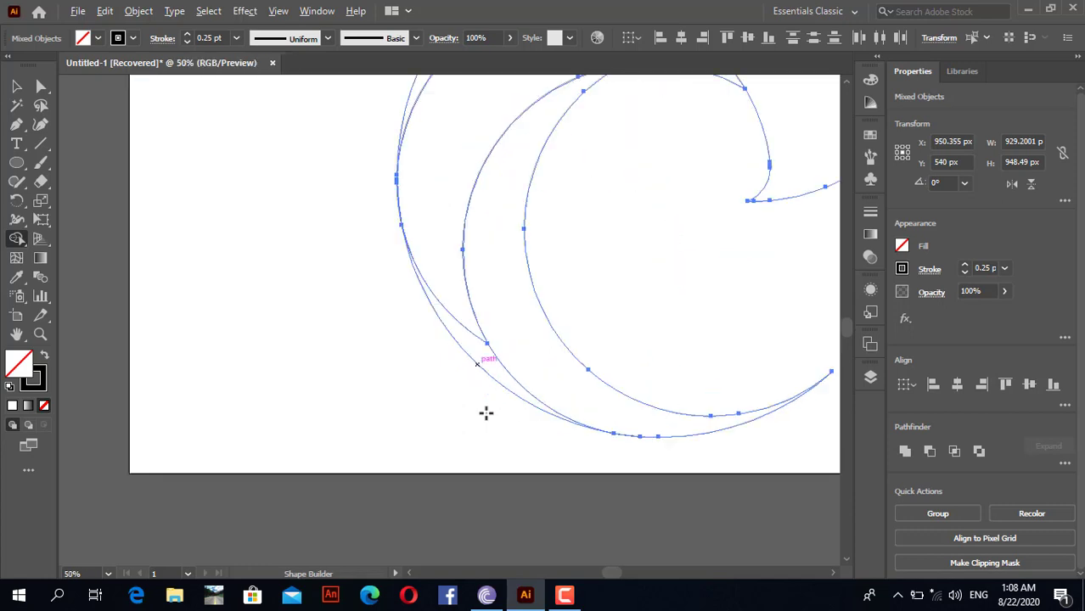
pyautogui.moveTo(480, 354)
pyautogui.mouseDown()
pyautogui.moveTo(455, 308)
pyautogui.moveTo(491, 298)
pyautogui.mouseUp()
pyautogui.scroll(-2, 665, 290)
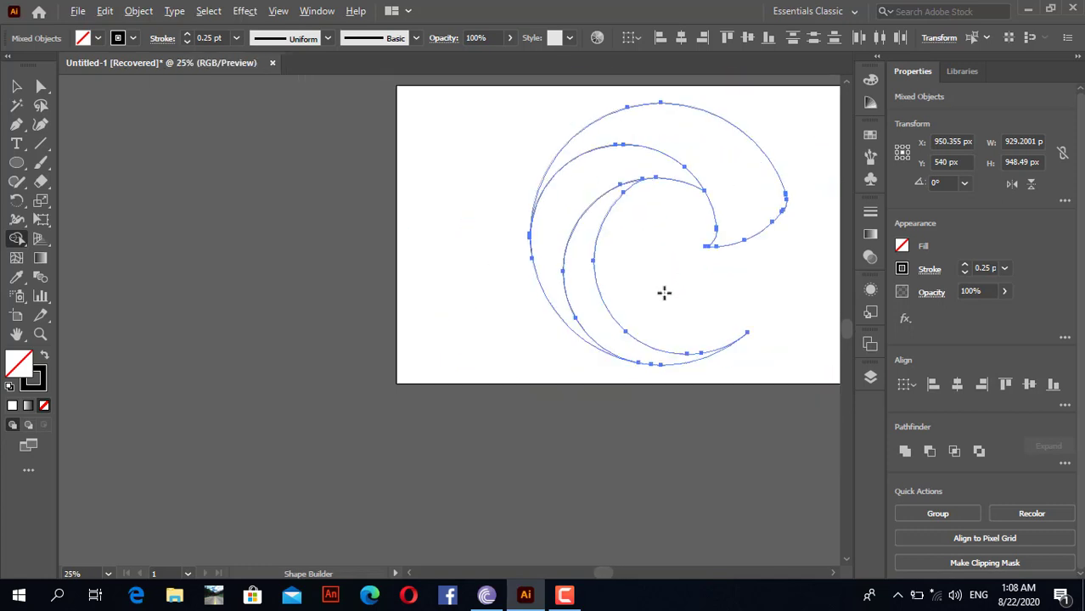
pyautogui.moveTo(686, 285); pyautogui.dragTo(548, 327)
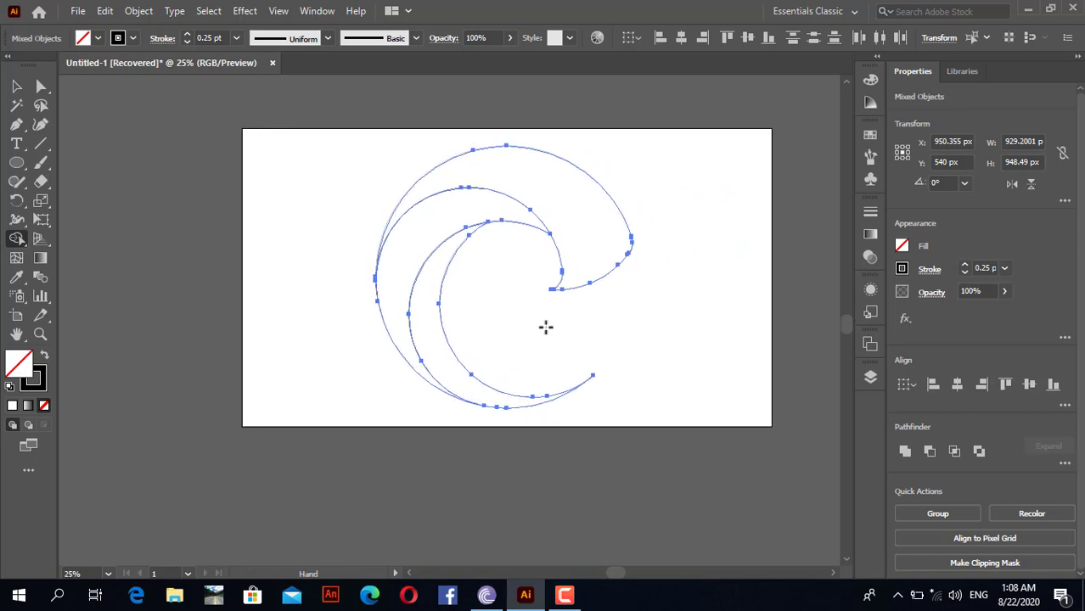
# Leave Shape Builder, clear the selection and select only the upper swirl shape
pyautogui.click(16, 86)
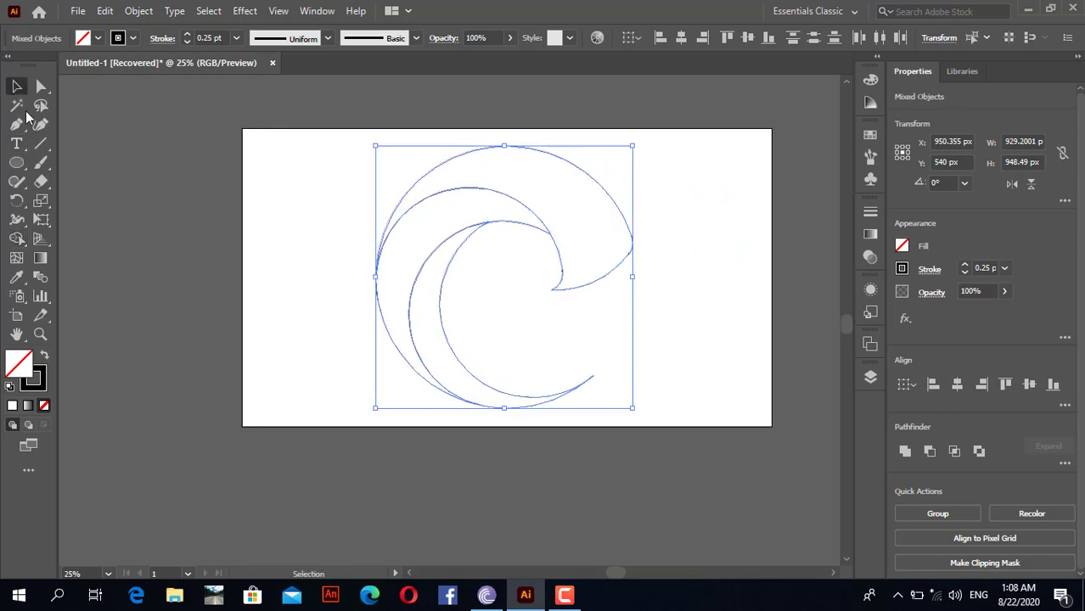
pyautogui.click(748, 302)
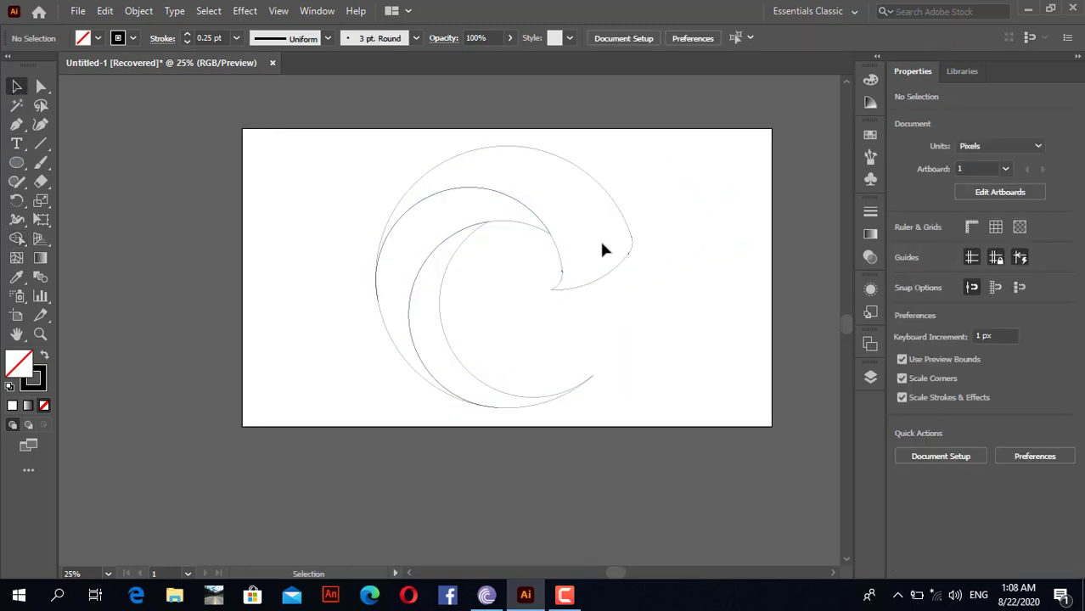
pyautogui.click(606, 281)
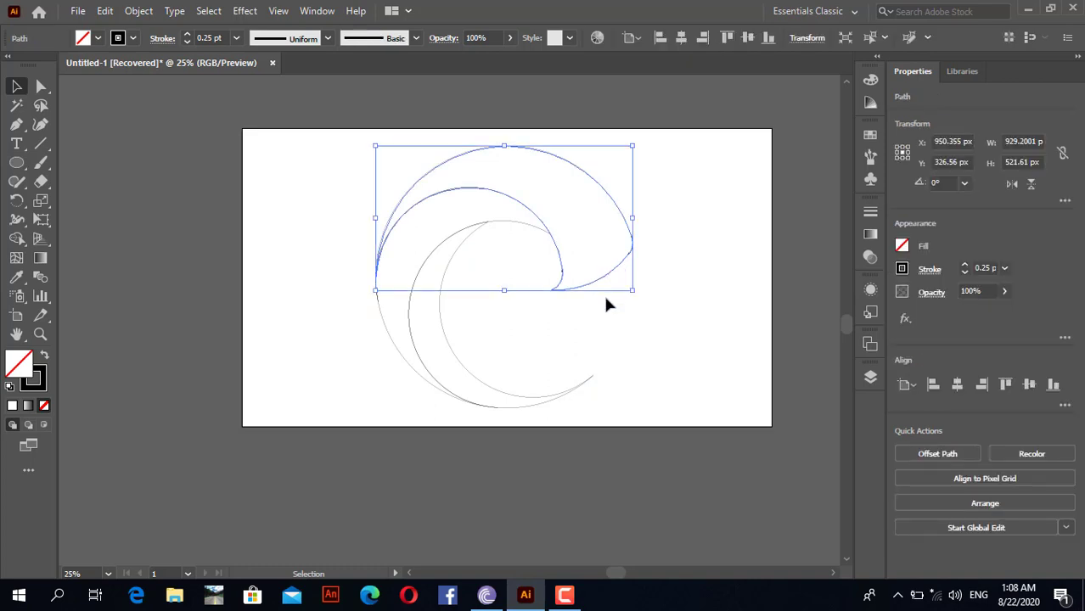
# Try a linear white-to-black gradient fill on the upper swirl, with the black stop at 85.4749%
pyautogui.click(869, 242)
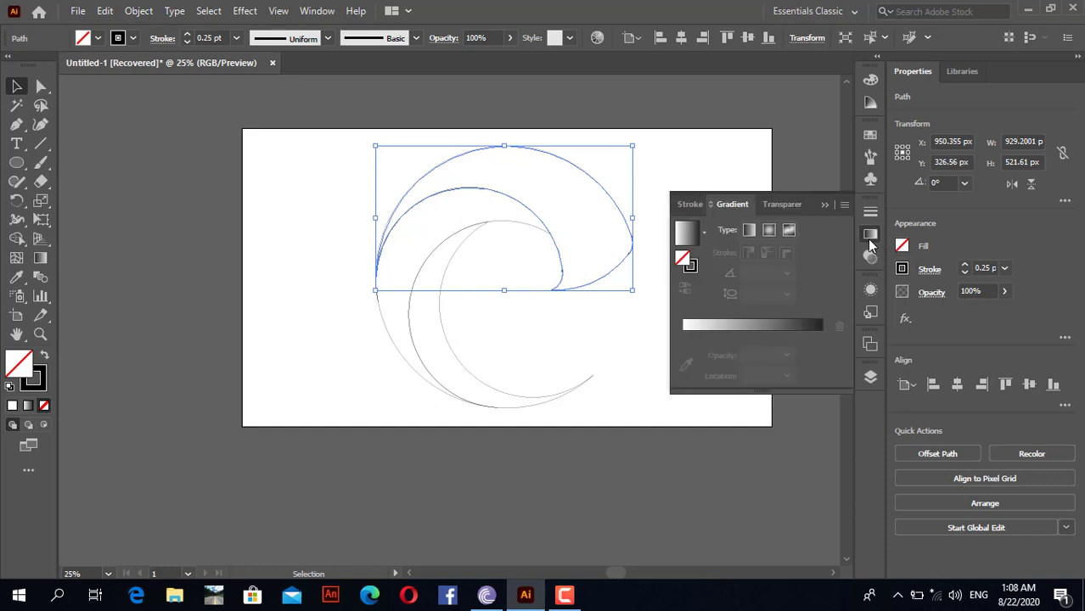
pyautogui.click(749, 231)
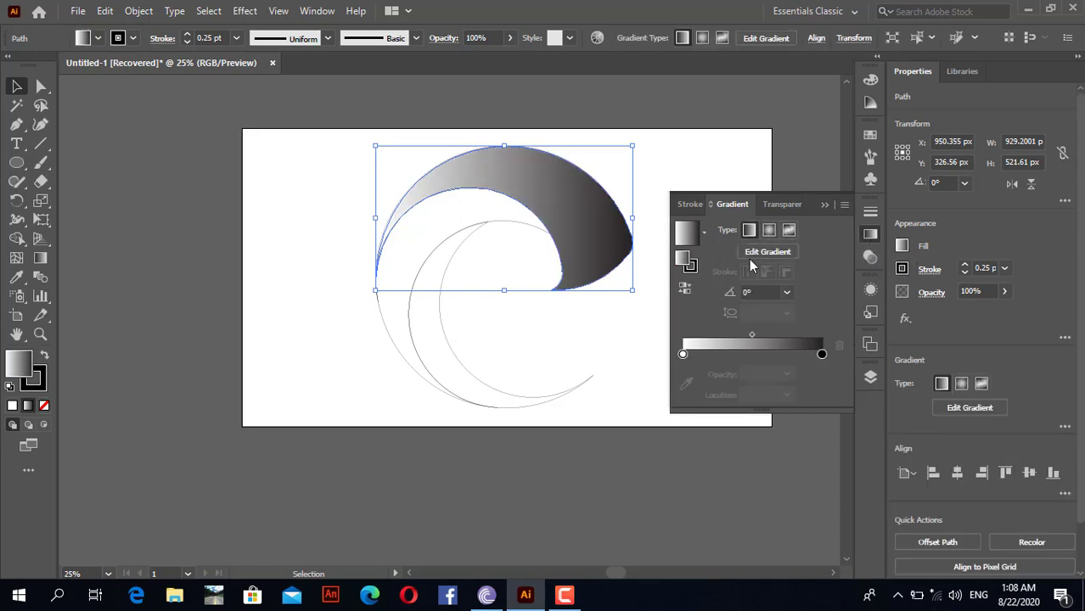
pyautogui.click(822, 355)
pyautogui.moveTo(822, 355); pyautogui.dragTo(803, 357)
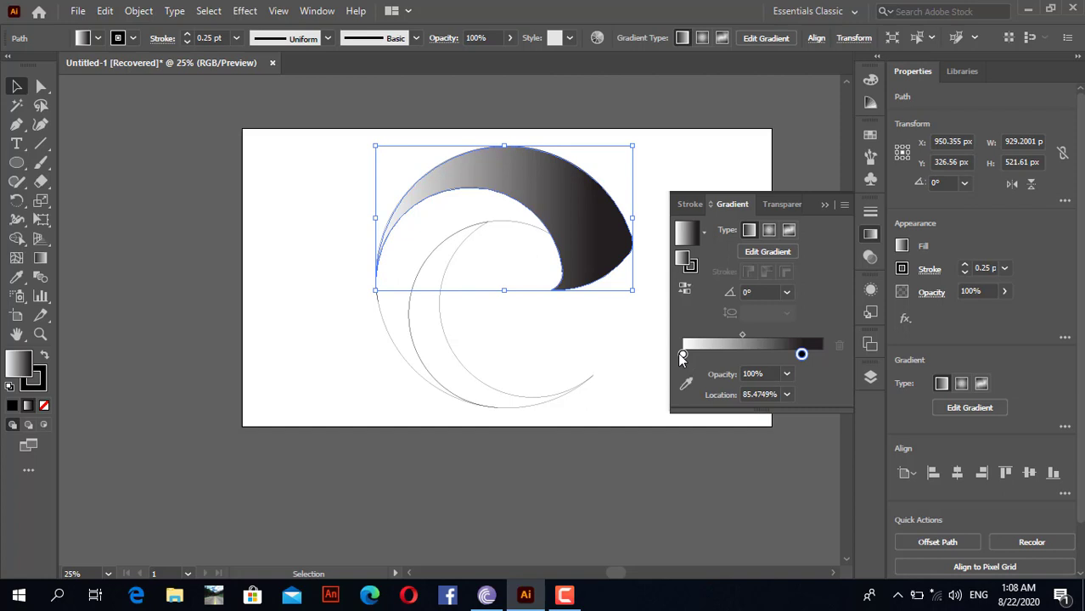
pyautogui.click(822, 206)
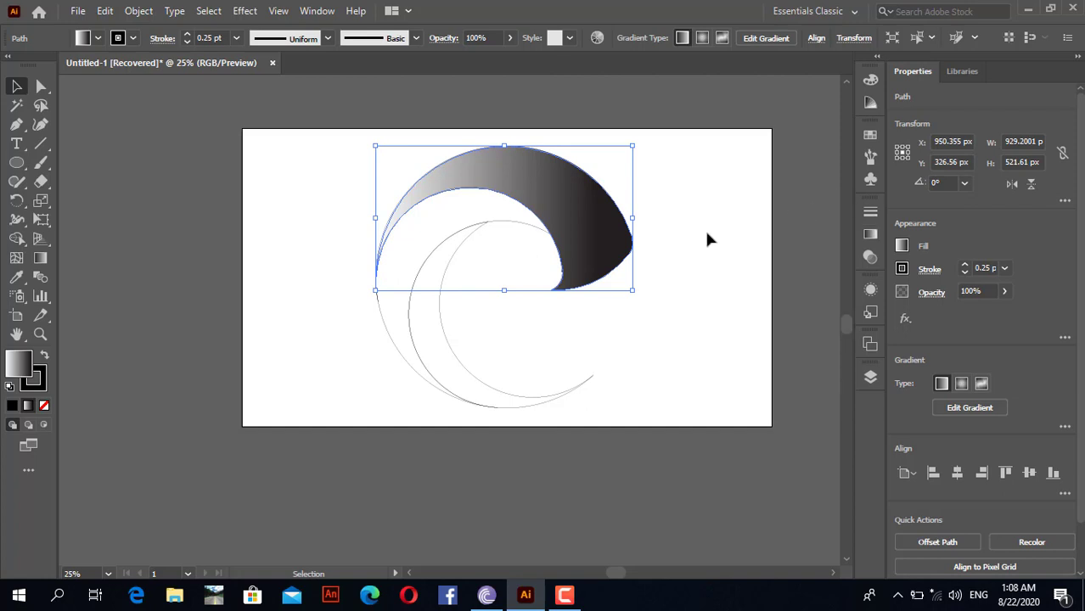
# Remove the gradient from the upper swirl by setting its fill to None
pyautogui.click(902, 246)
pyautogui.click(729, 302)
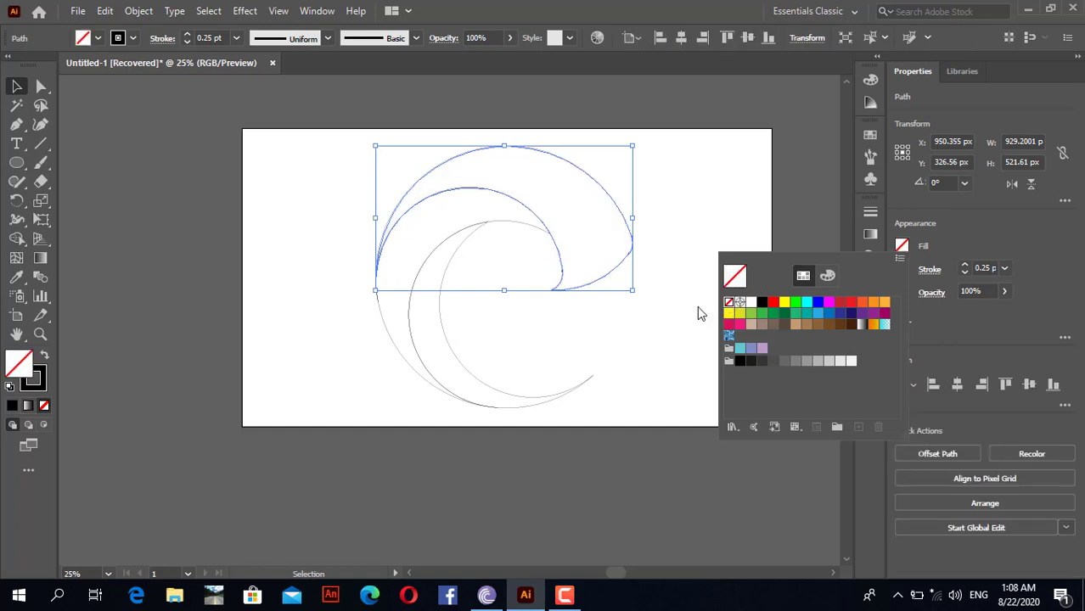
pyautogui.click(798, 208)
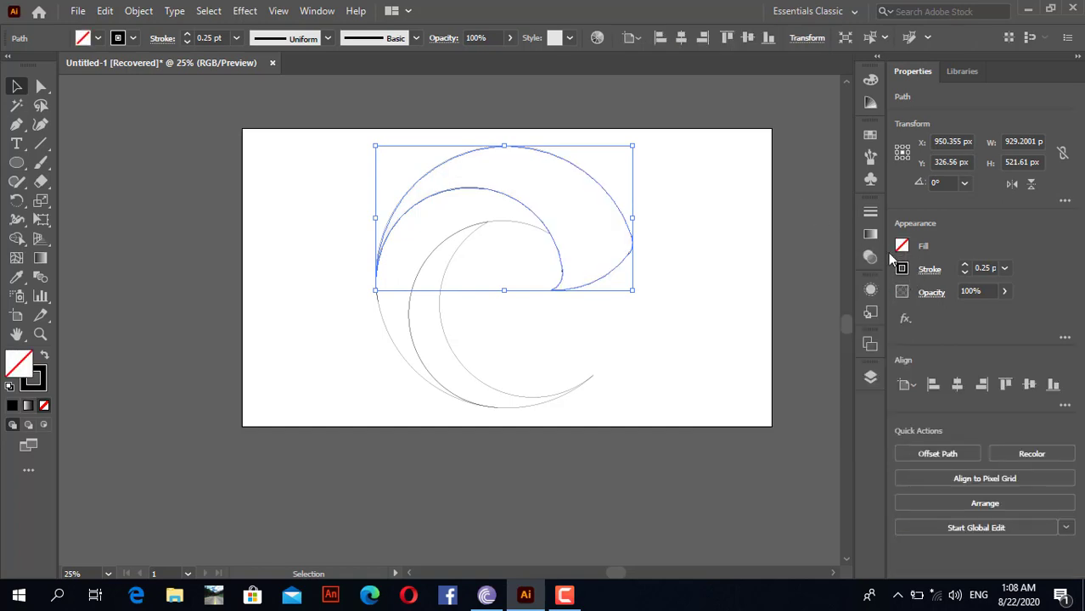
# Fill the upper swirl with the RGB Blue swatch, keeping the swatch's own options unchanged
pyautogui.click(865, 138)
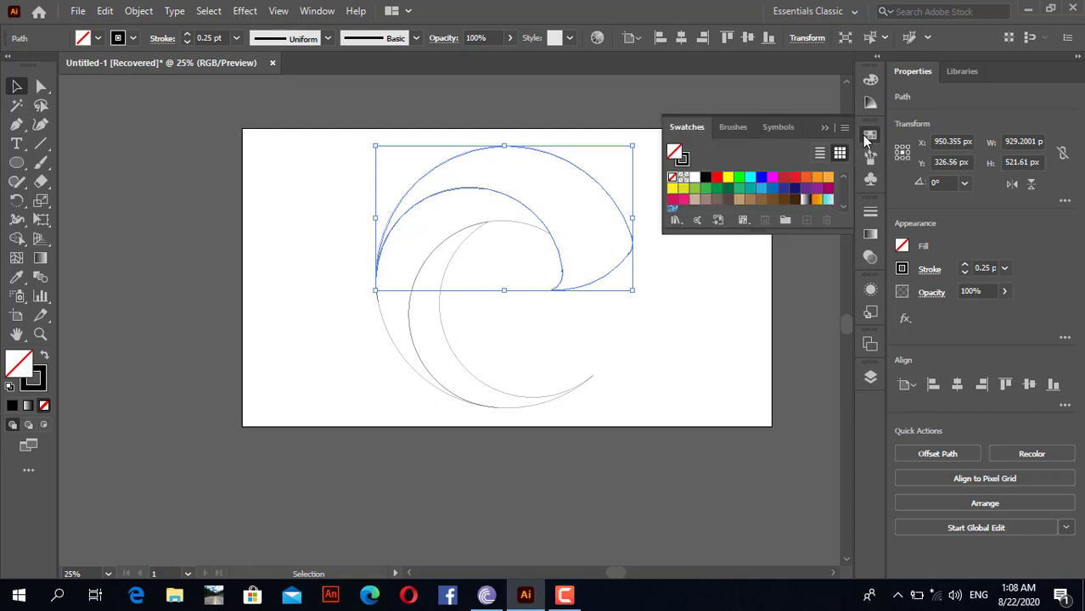
pyautogui.click(763, 182)
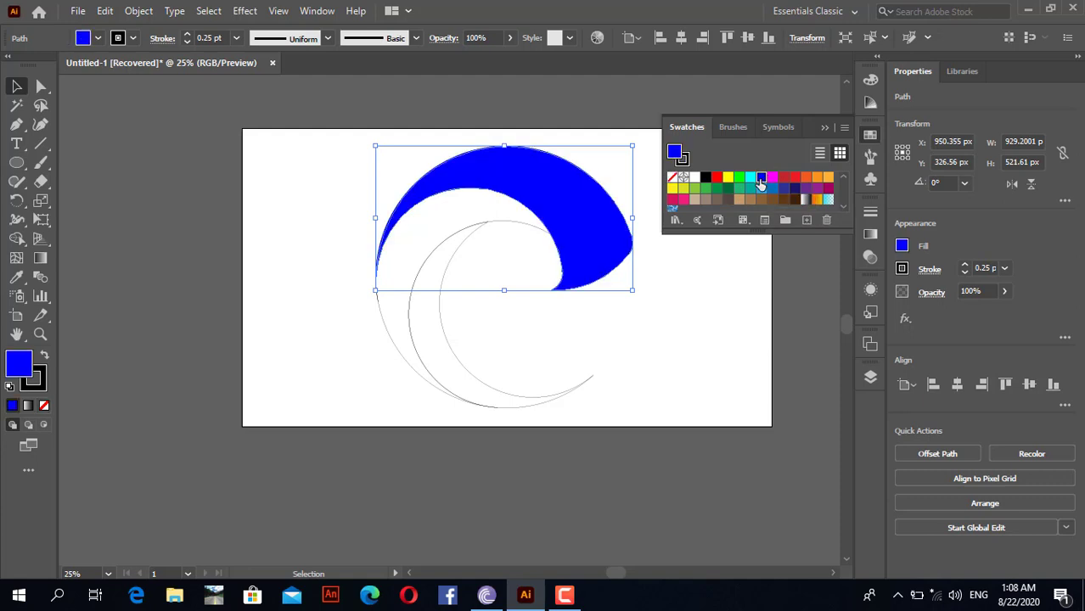
pyautogui.doubleClick(763, 183)
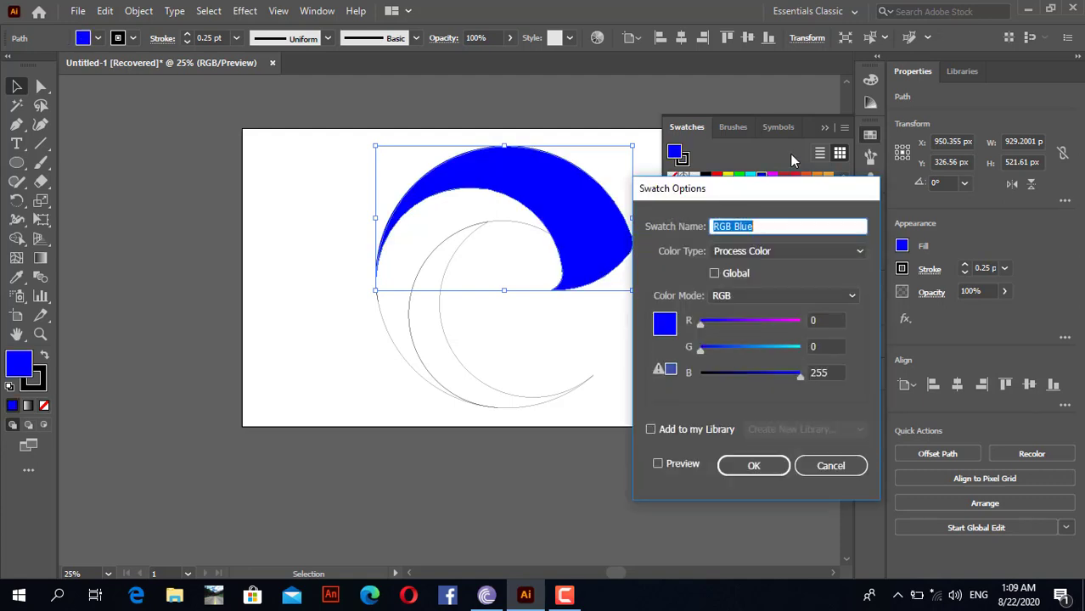
pyautogui.click(831, 466)
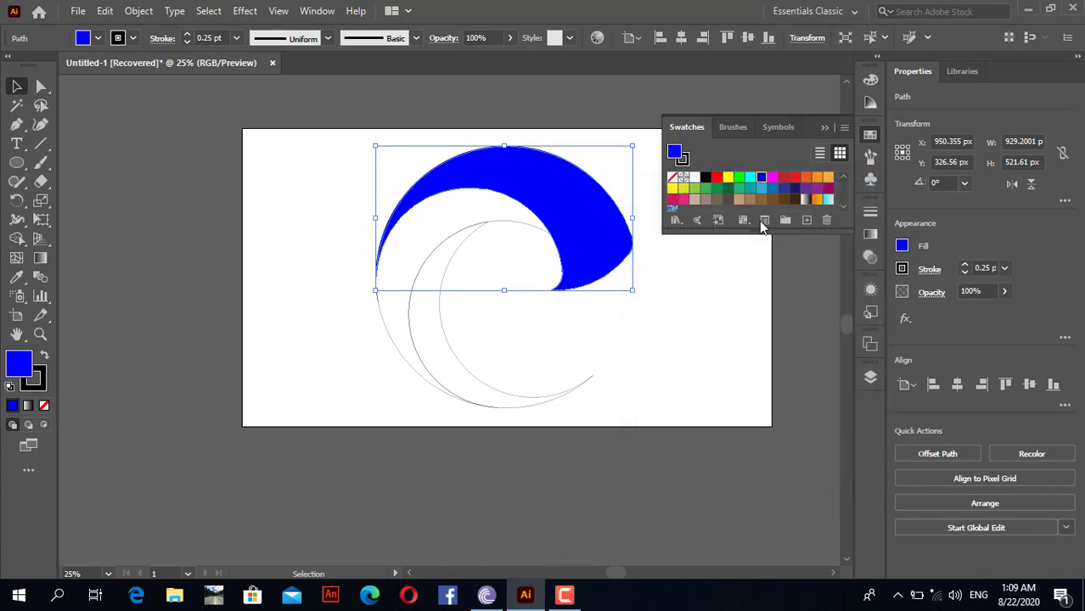
pyautogui.click(823, 129)
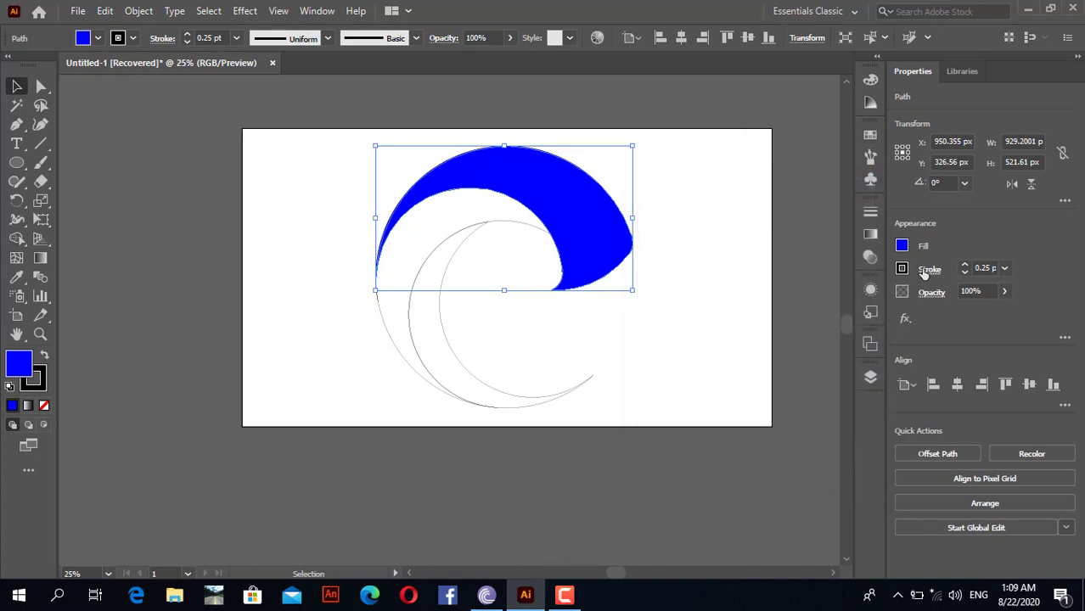
# Remove the blue fill from the upper swirl by setting it to None, and clear the selection
pyautogui.click(902, 246)
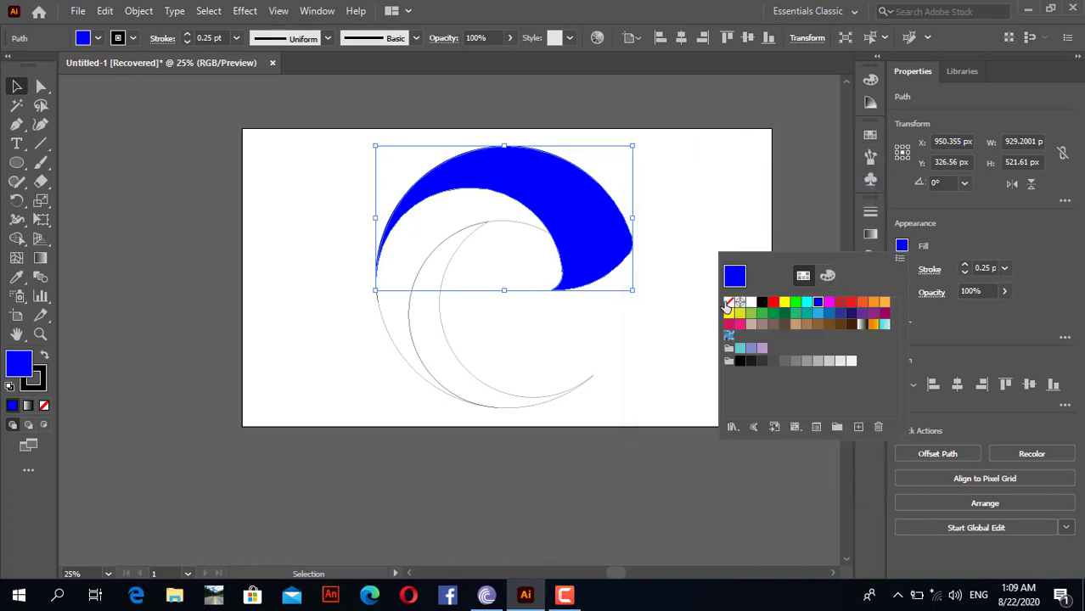
pyautogui.click(729, 302)
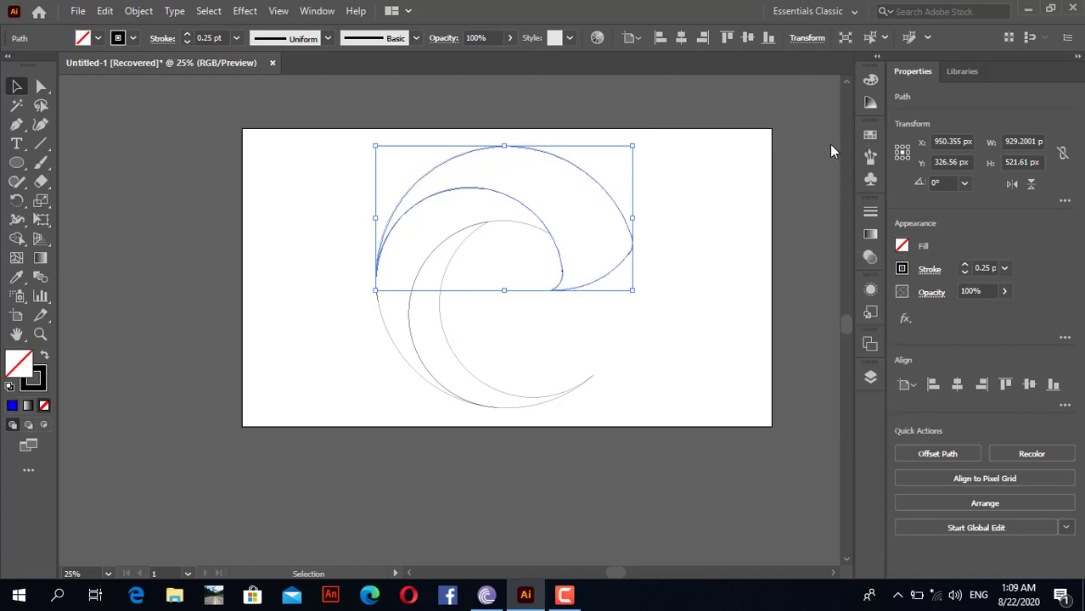
pyautogui.click(707, 216)
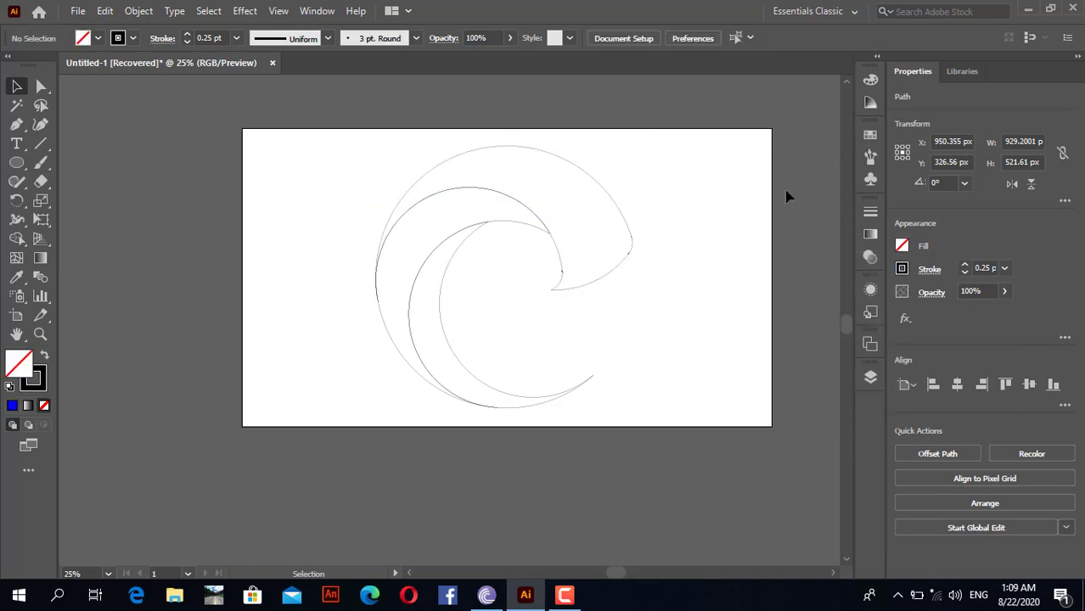
# Make the RGB Blue and RGB Cyan swatches global colours
pyautogui.click(871, 138)
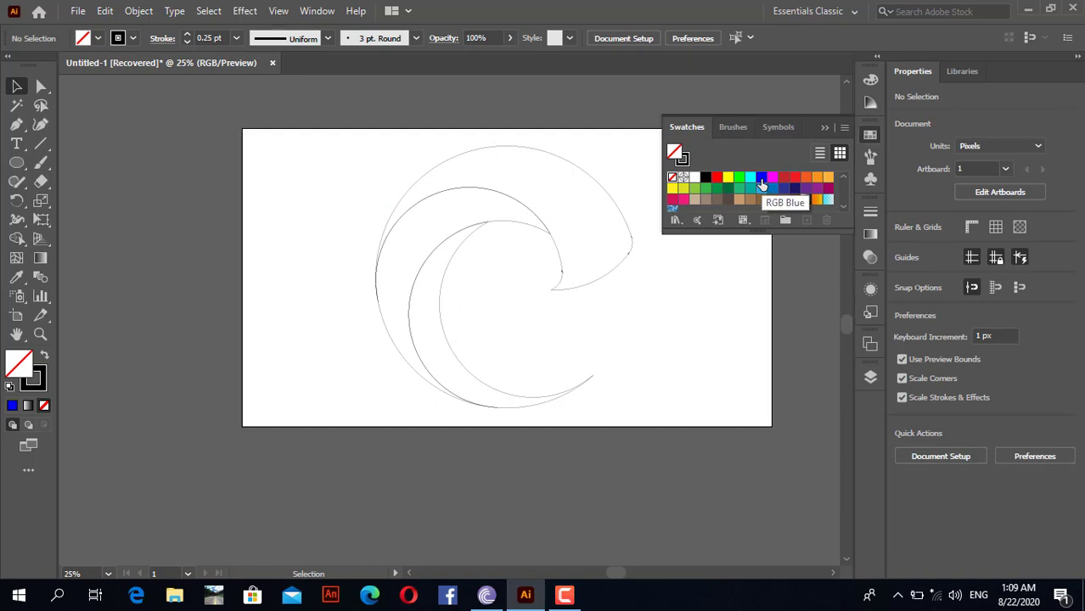
pyautogui.doubleClick(764, 178)
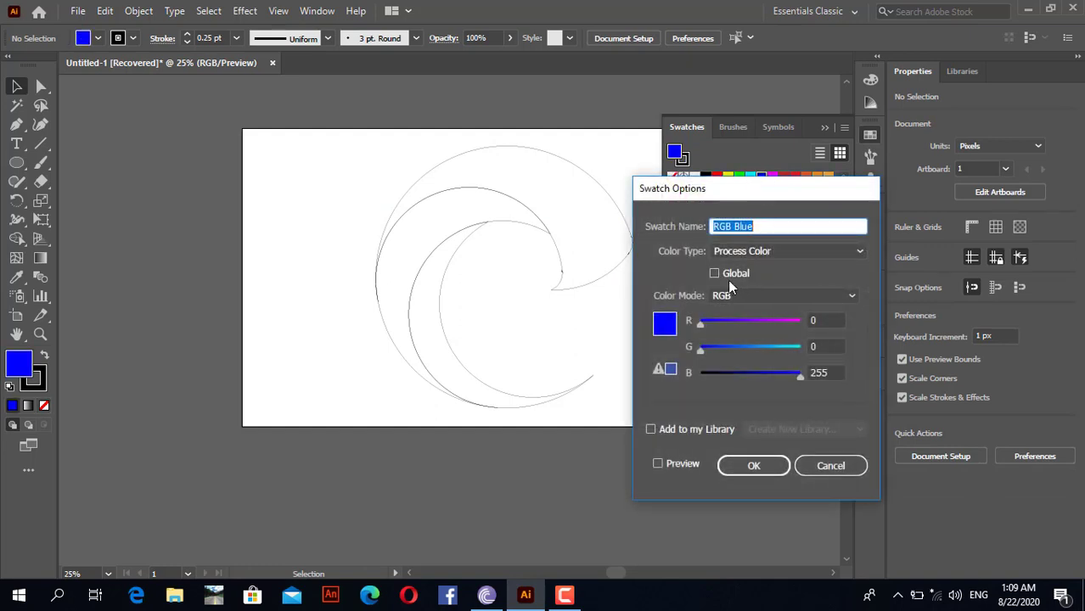
pyautogui.click(714, 273)
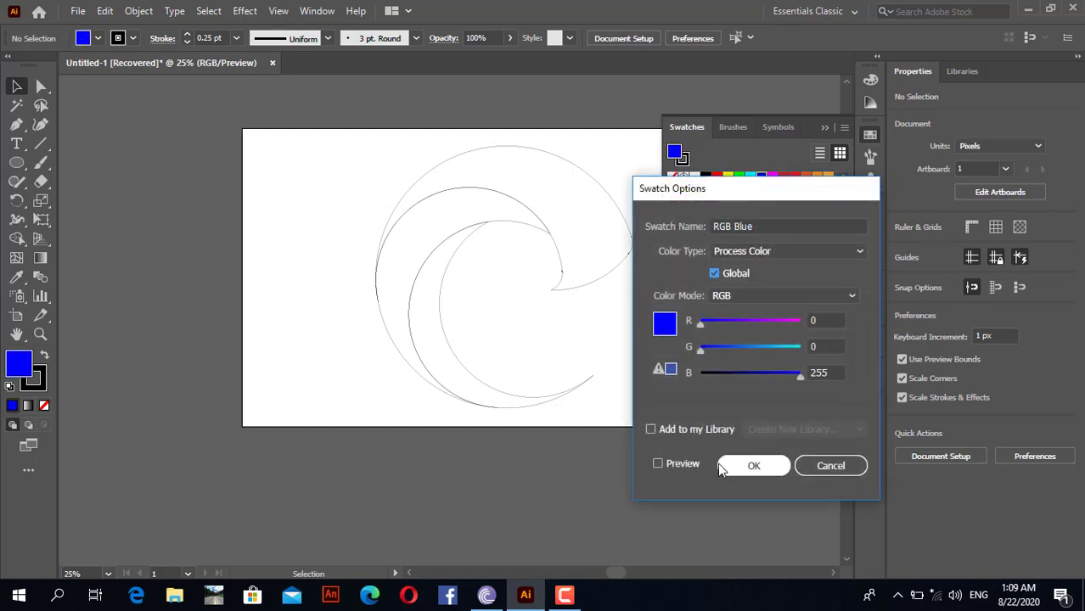
pyautogui.click(749, 467)
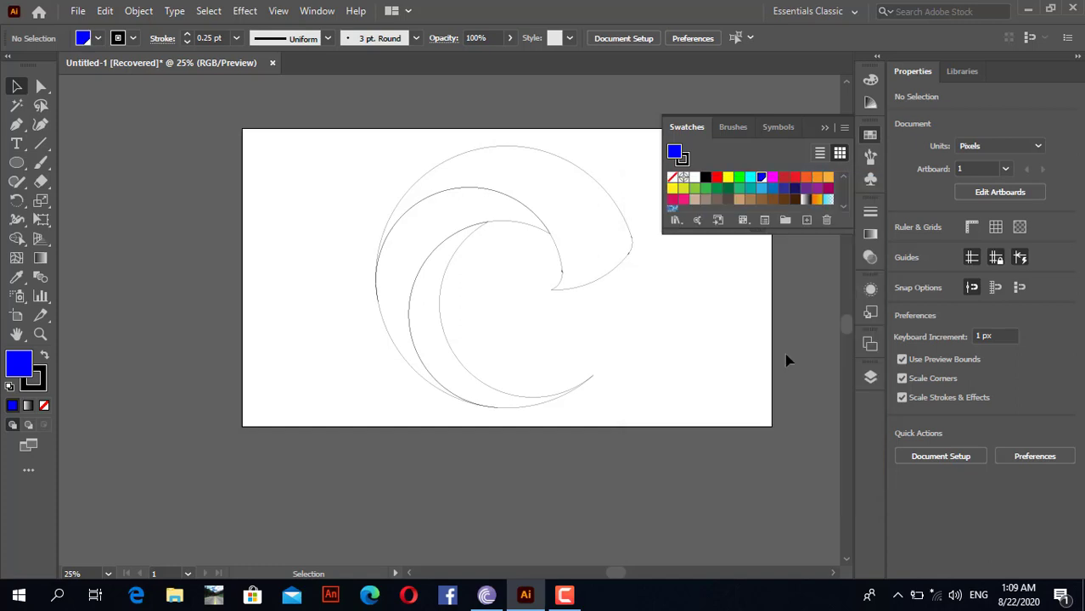
pyautogui.doubleClick(751, 178)
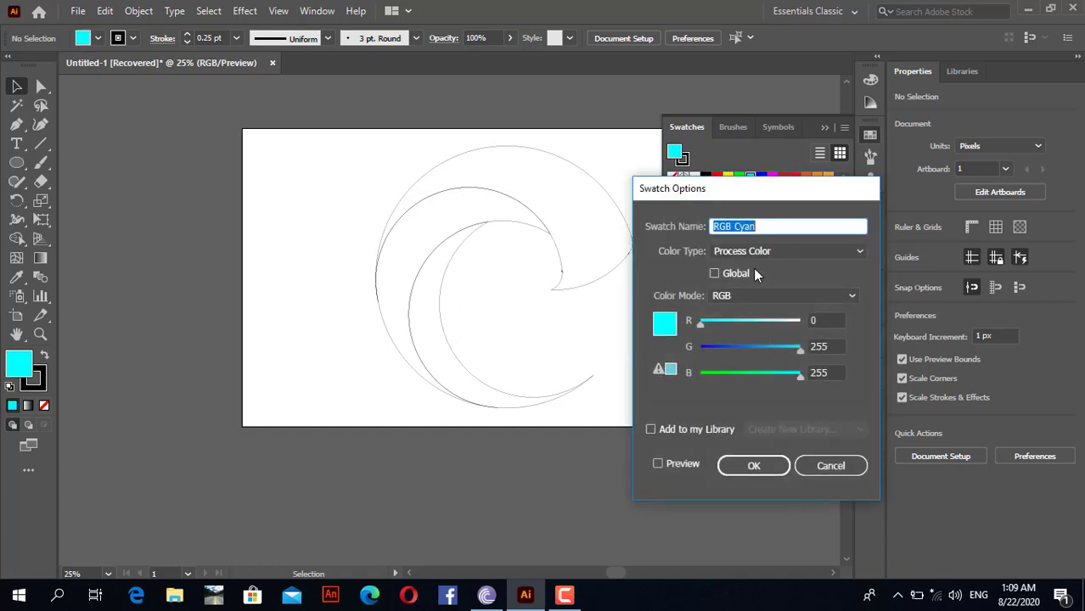
pyautogui.click(716, 273)
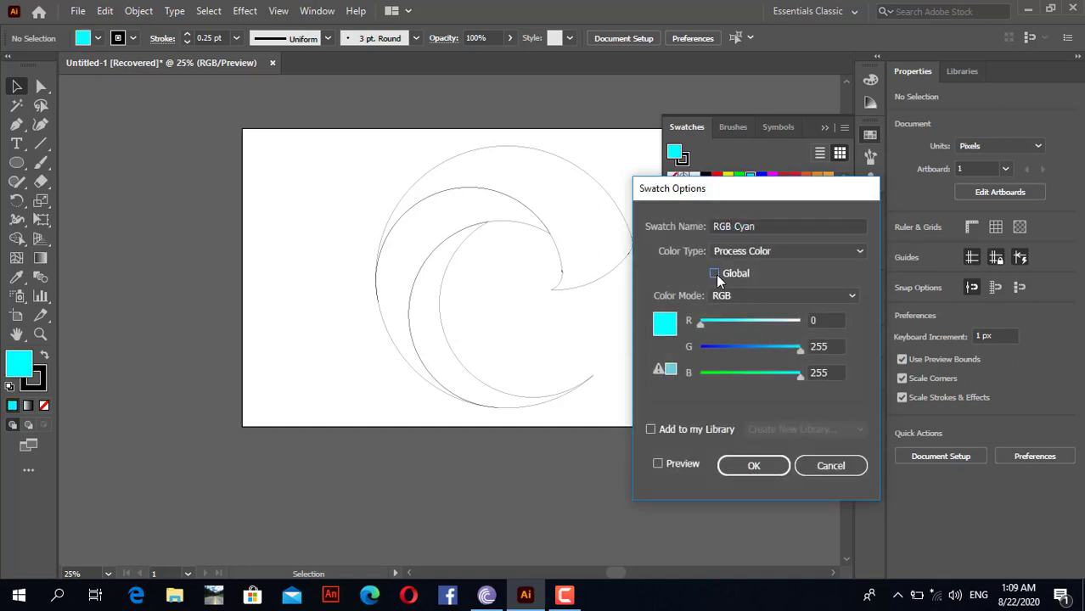
pyautogui.click(759, 462)
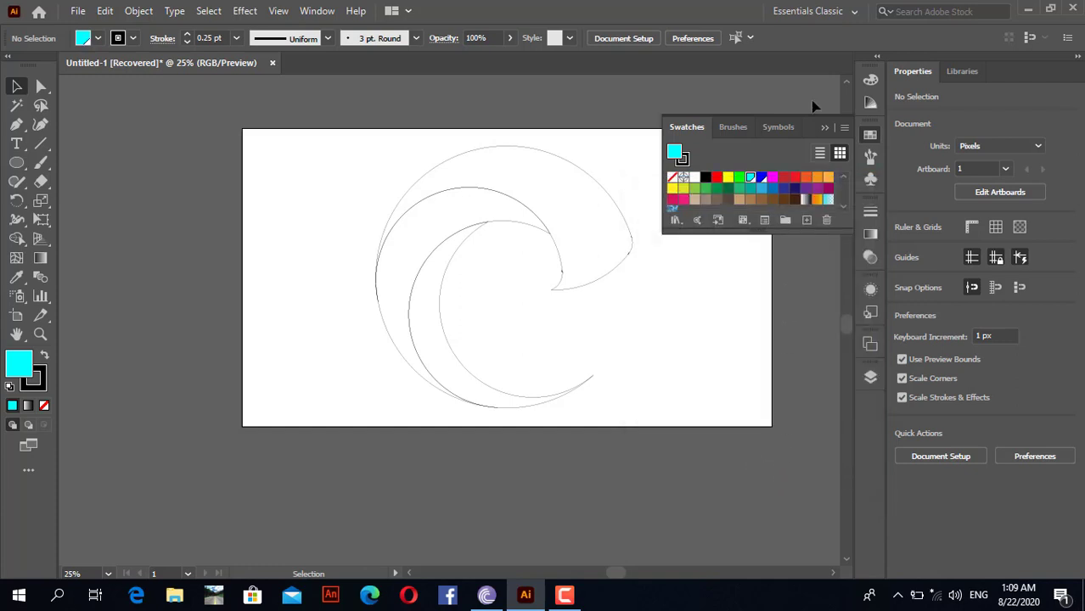
pyautogui.click(824, 129)
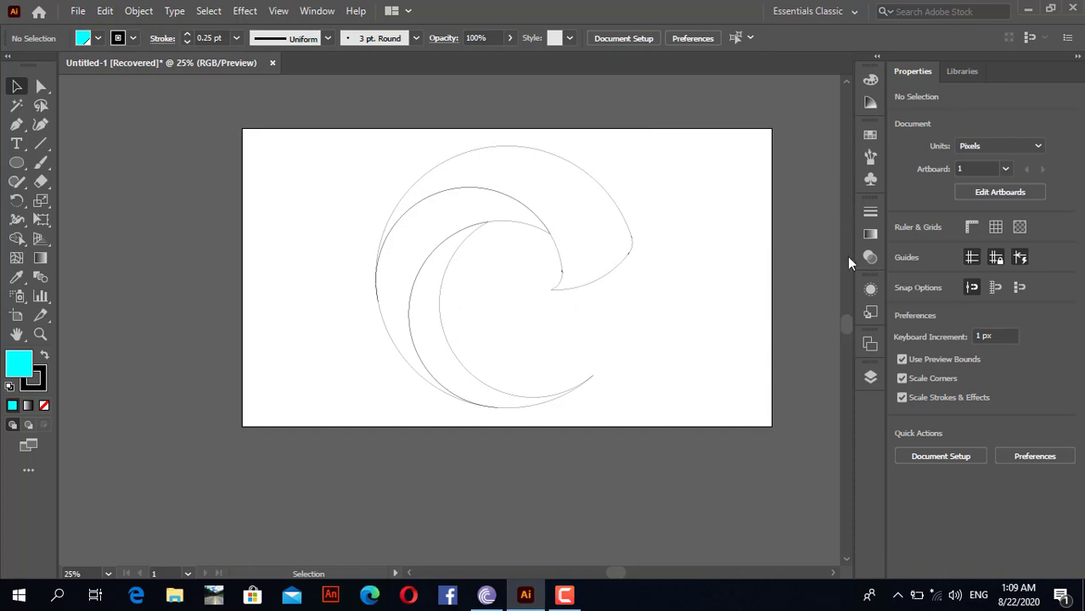
# Fill the upper swirl with a linear gradient whose starting stop uses the RGB Cyan swatch
pyautogui.click(631, 259)
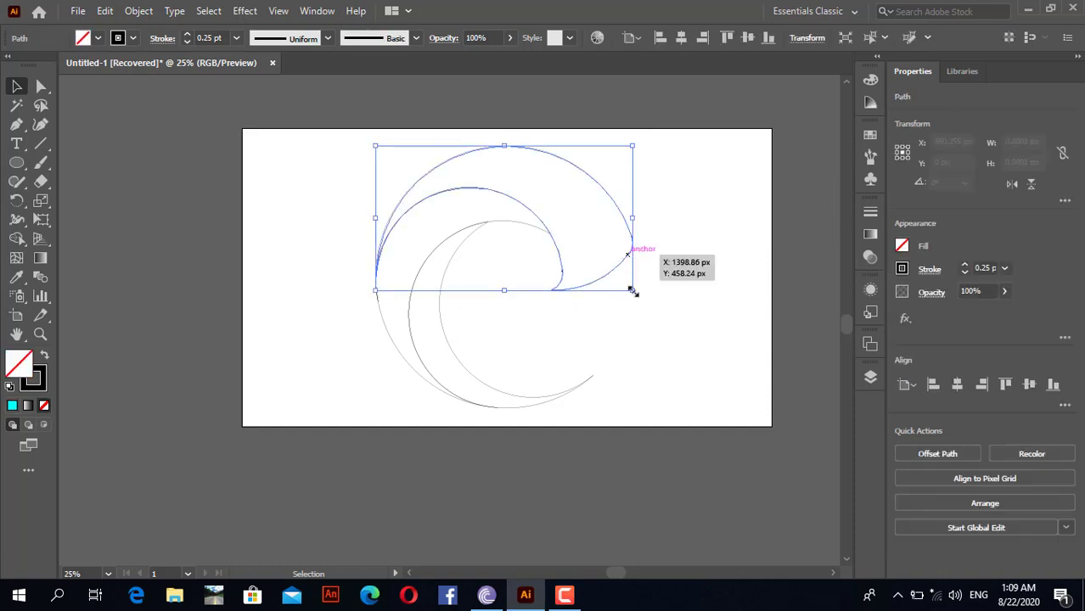
pyautogui.click(901, 246)
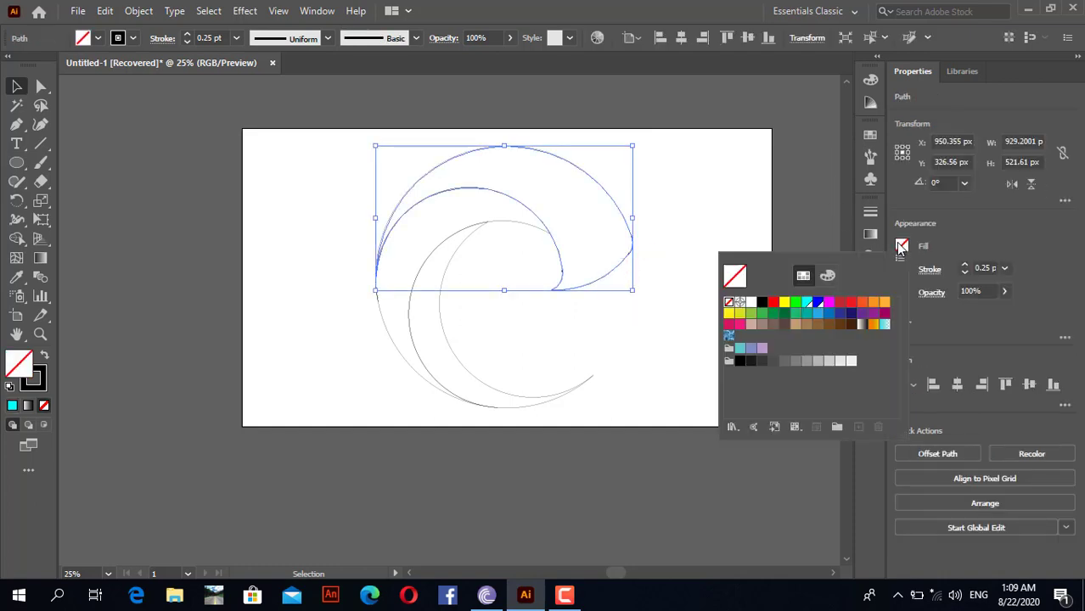
pyautogui.click(871, 235)
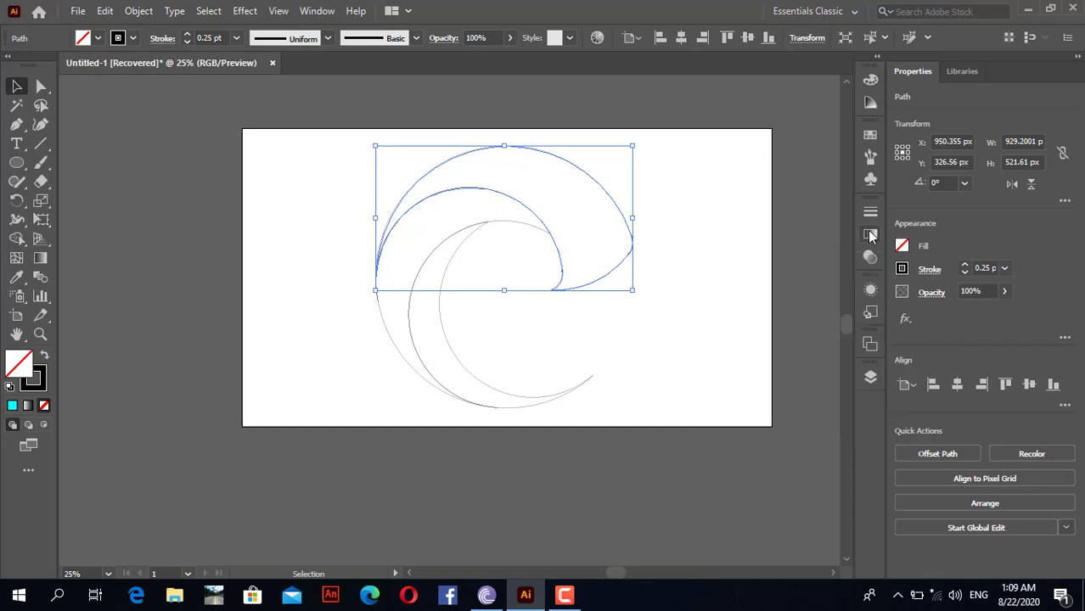
pyautogui.click(870, 235)
pyautogui.click(871, 235)
pyautogui.click(870, 235)
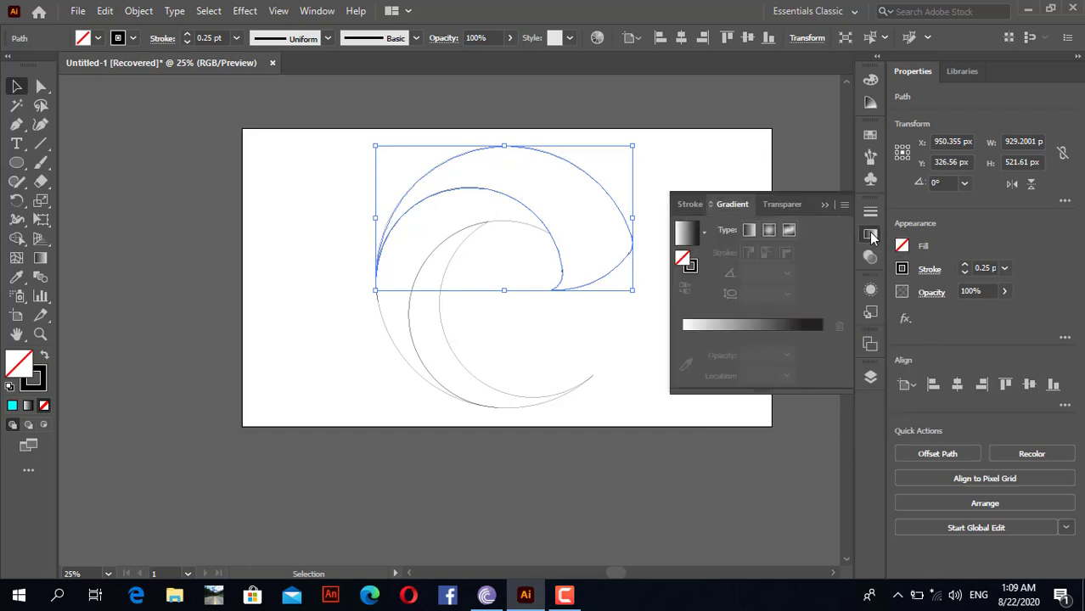
pyautogui.click(750, 231)
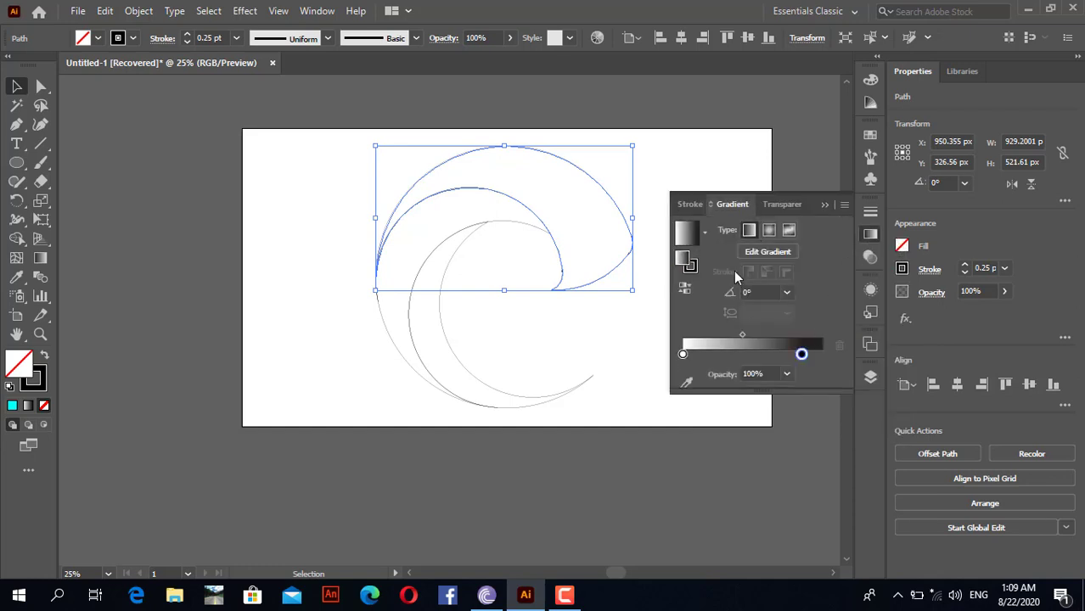
pyautogui.doubleClick(683, 354)
pyautogui.click(696, 407)
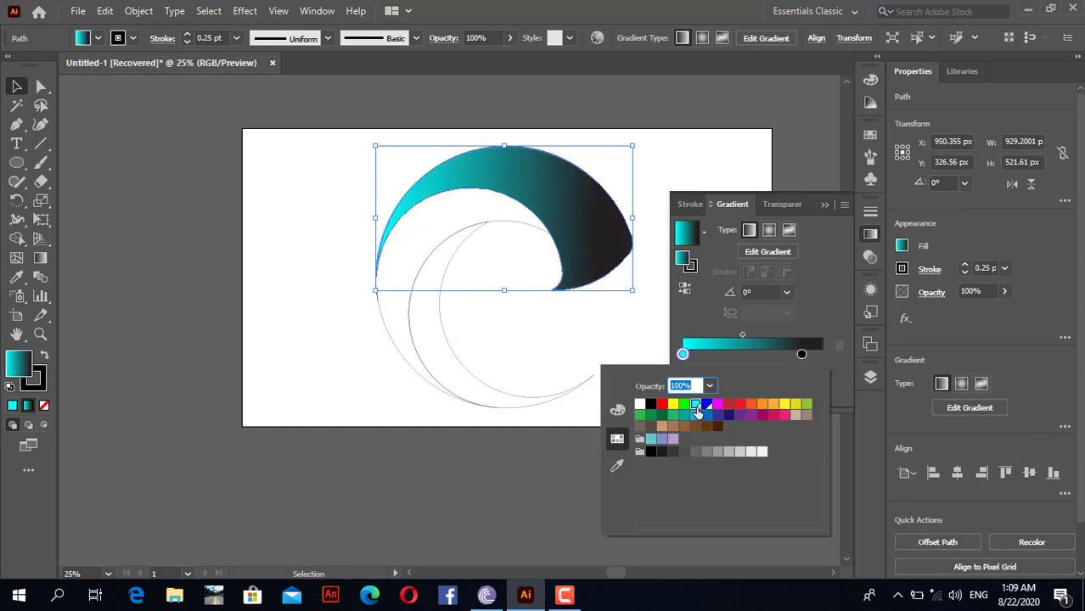
# Change the black end stop of the upper swirl's gradient to the RGB Blue swatch
pyautogui.click(802, 355)
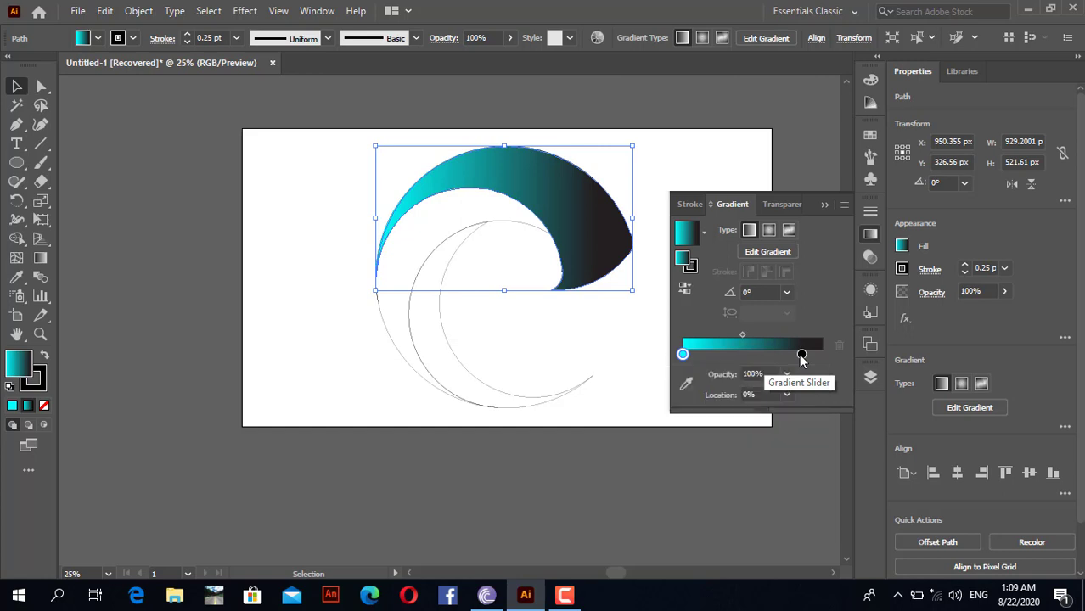
pyautogui.doubleClick(802, 355)
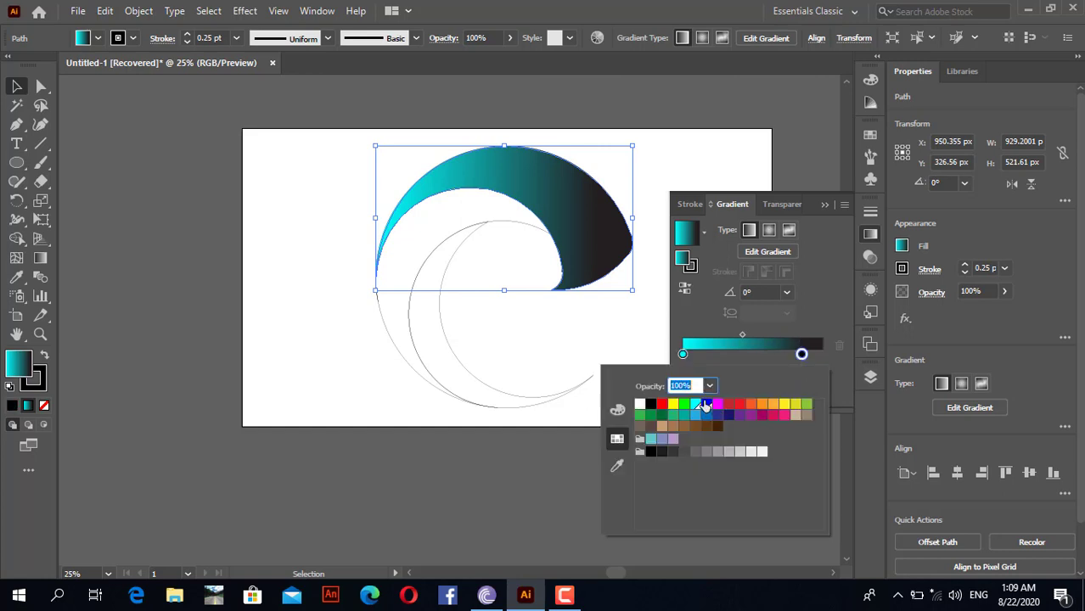
pyautogui.click(707, 404)
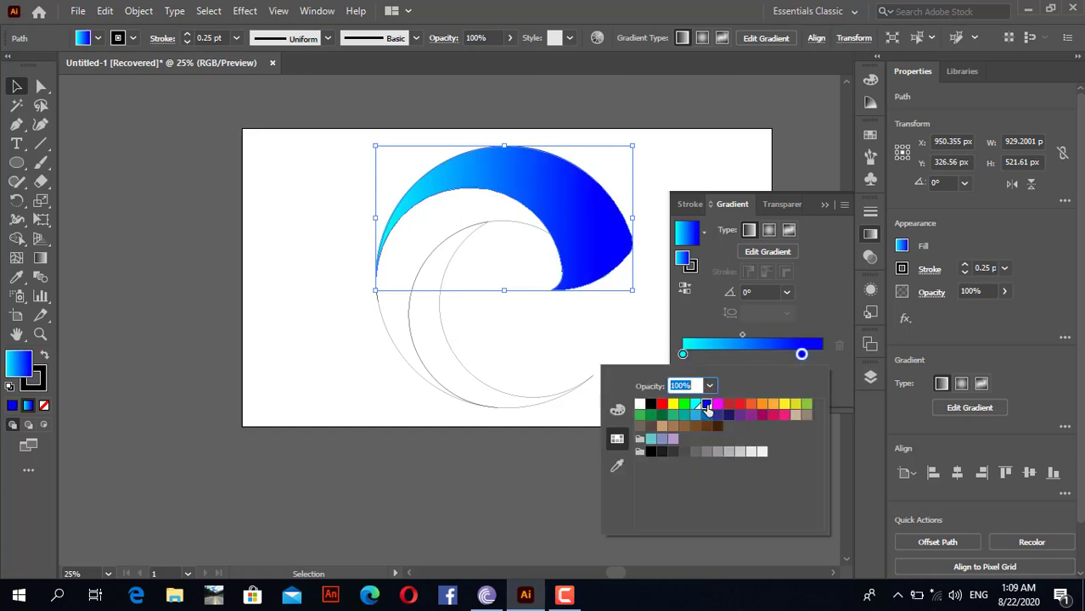
pyautogui.click(810, 299)
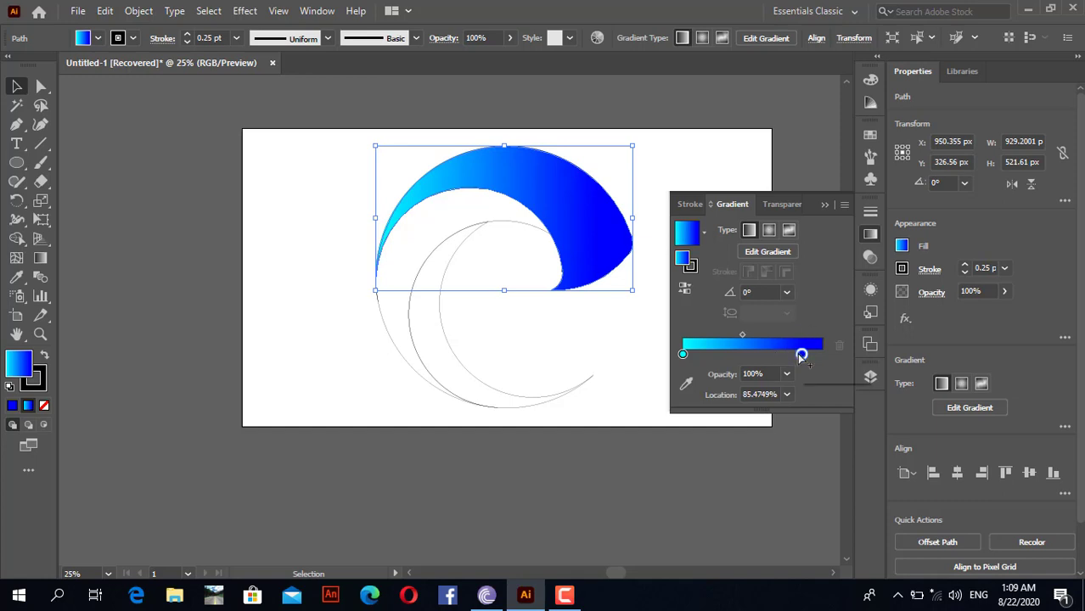
# Shift the gradient's blue stop slightly outward, place the cyan stop at 15.0838%, and deselect the upper swirl
pyautogui.moveTo(802, 355)
pyautogui.mouseDown()
pyautogui.moveTo(791, 357)
pyautogui.moveTo(805, 356)
pyautogui.mouseUp()
pyautogui.moveTo(683, 355); pyautogui.dragTo(704, 356)
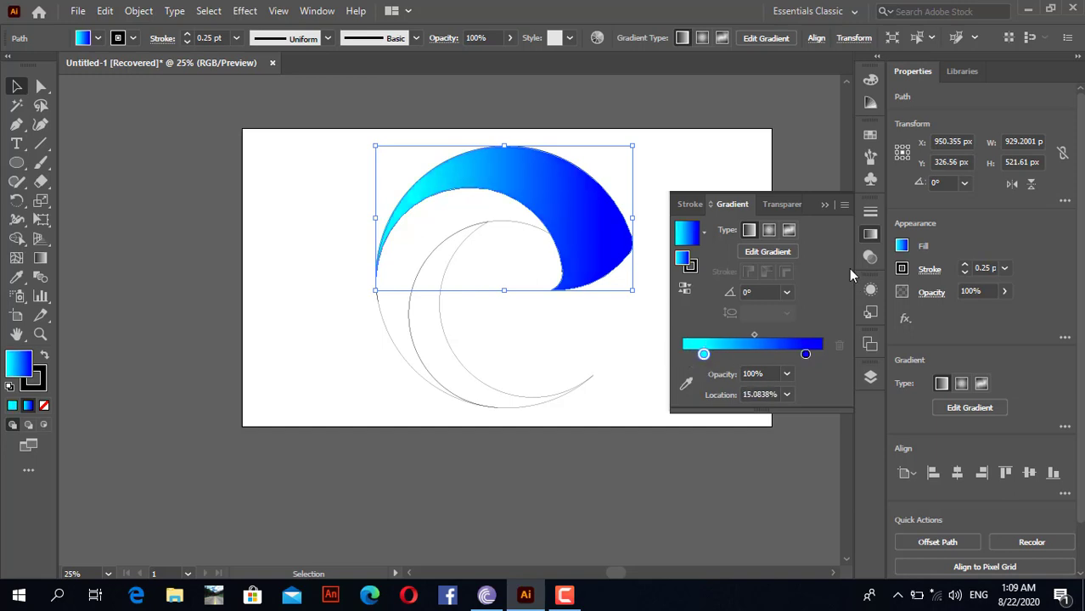
pyautogui.click(822, 208)
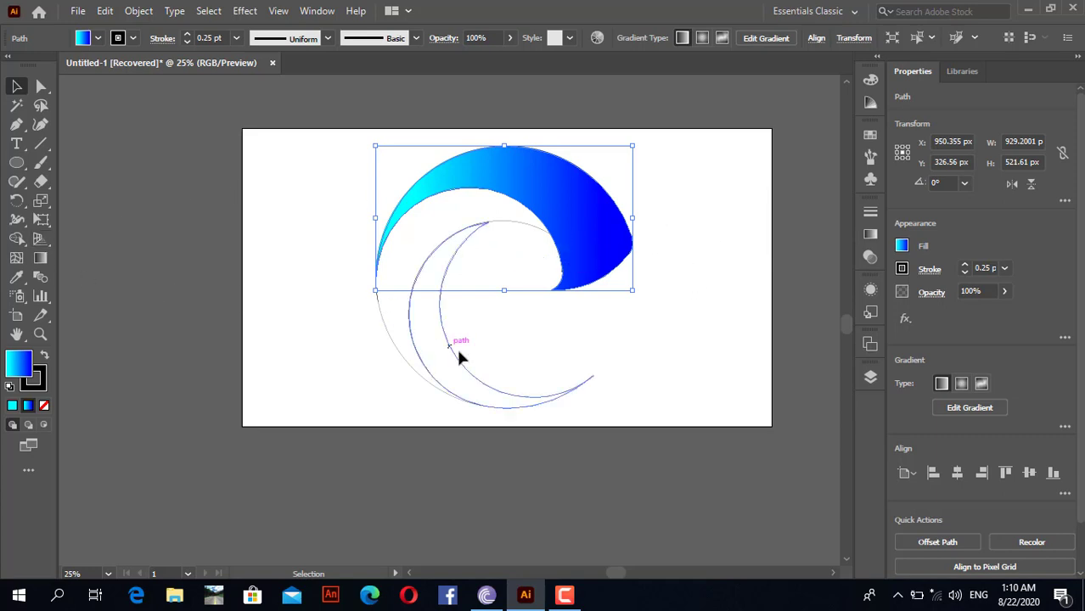
pyautogui.click(299, 272)
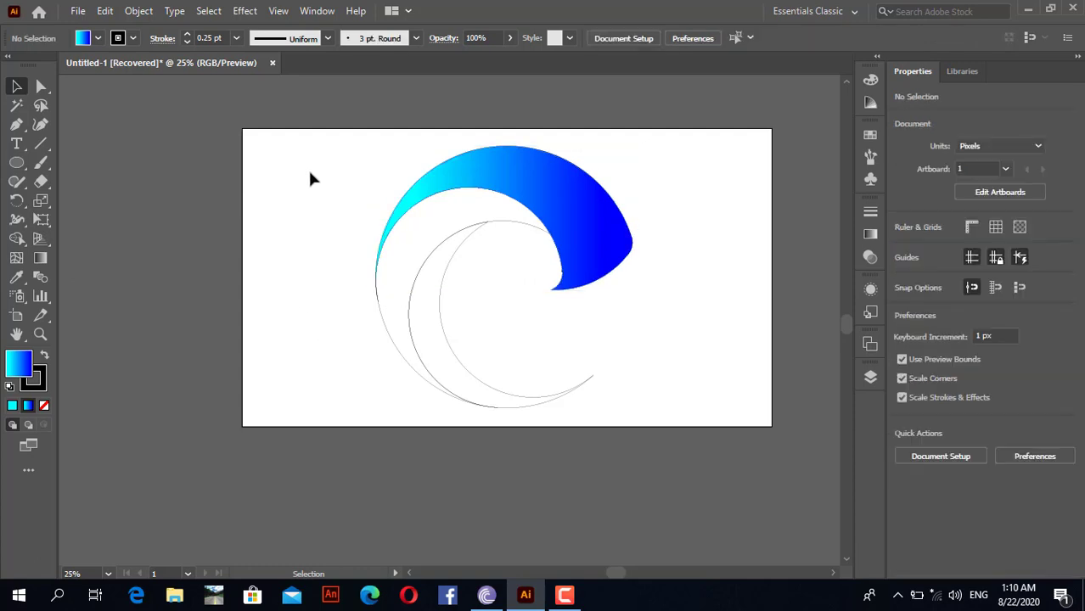
# Copy the upper swirl's cyan-to-blue gradient onto all the swirl shapes with the Eyedropper, and clear the selection
pyautogui.moveTo(313, 152); pyautogui.dragTo(698, 425)
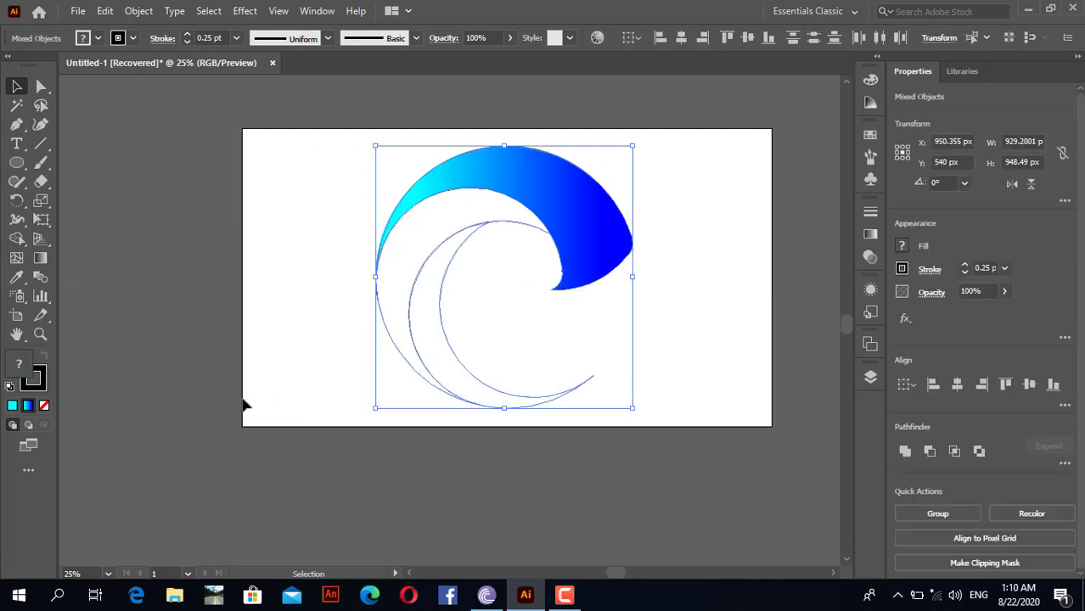
pyautogui.click(17, 278)
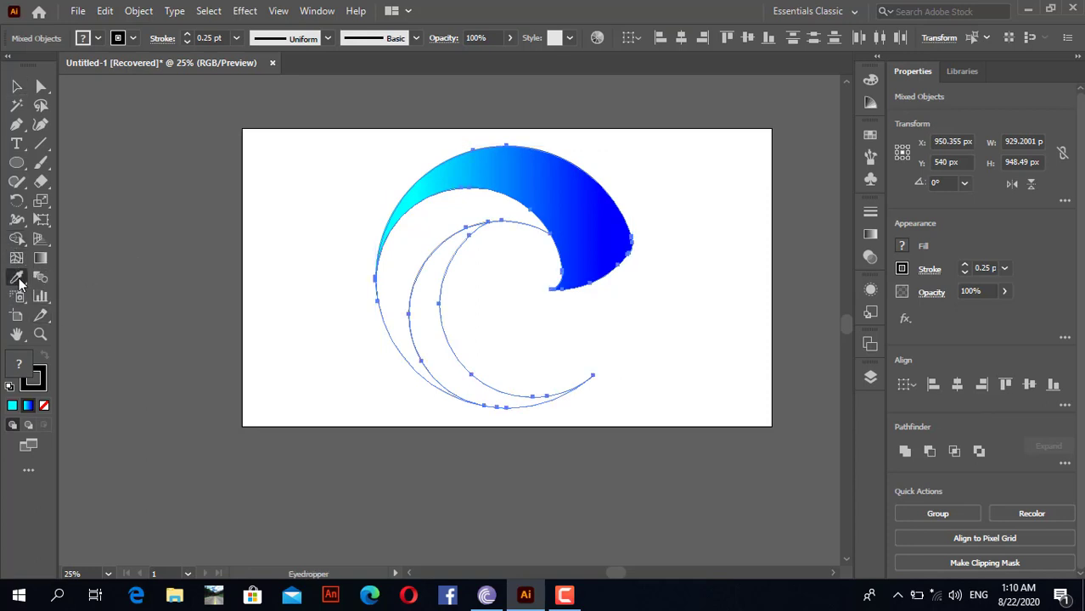
pyautogui.click(562, 192)
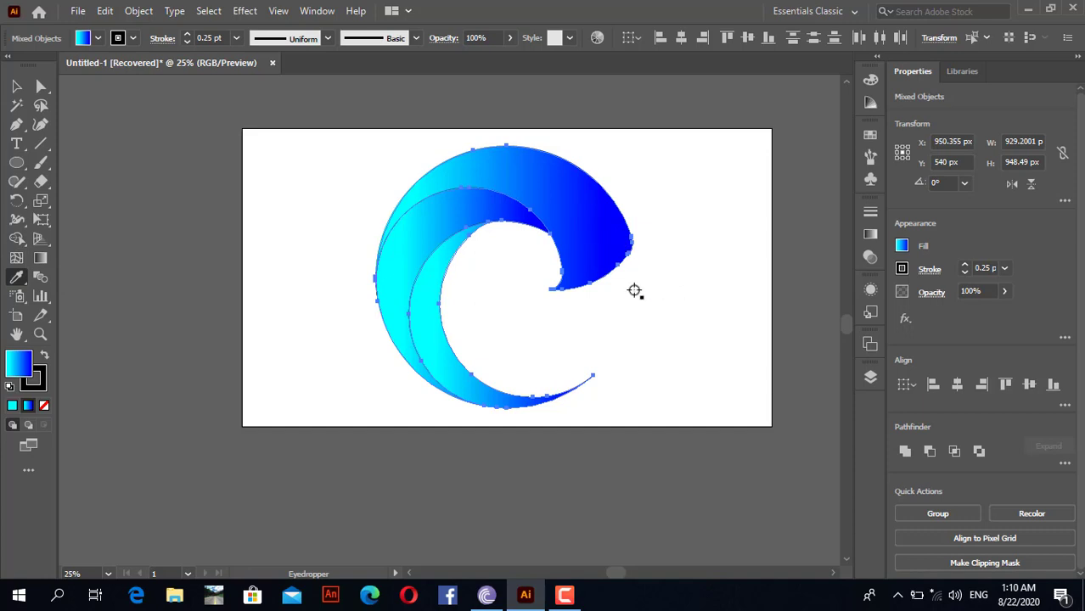
pyautogui.click(17, 86)
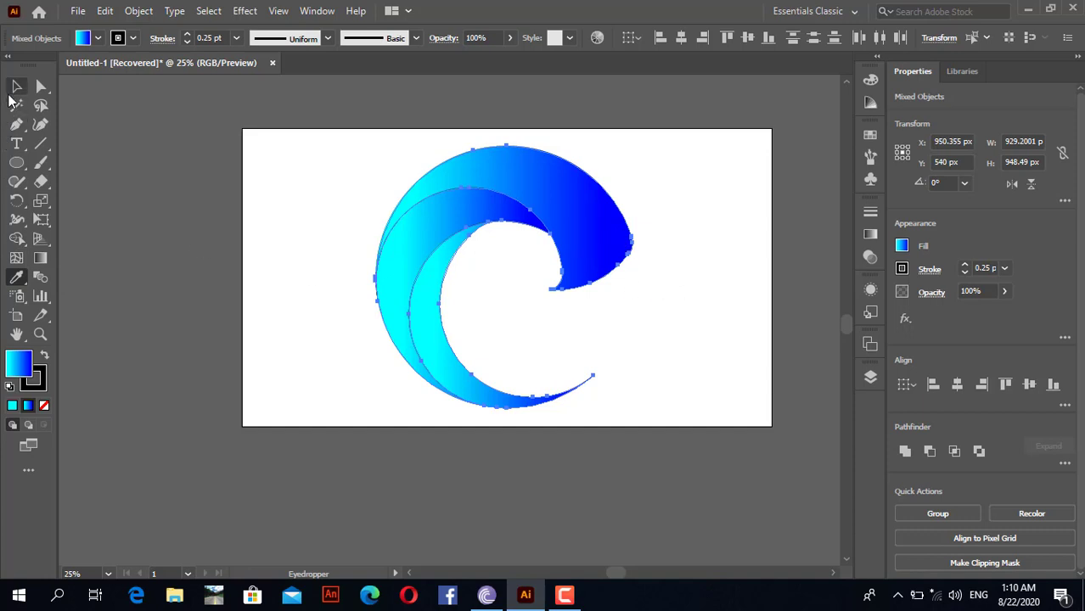
pyautogui.click(322, 256)
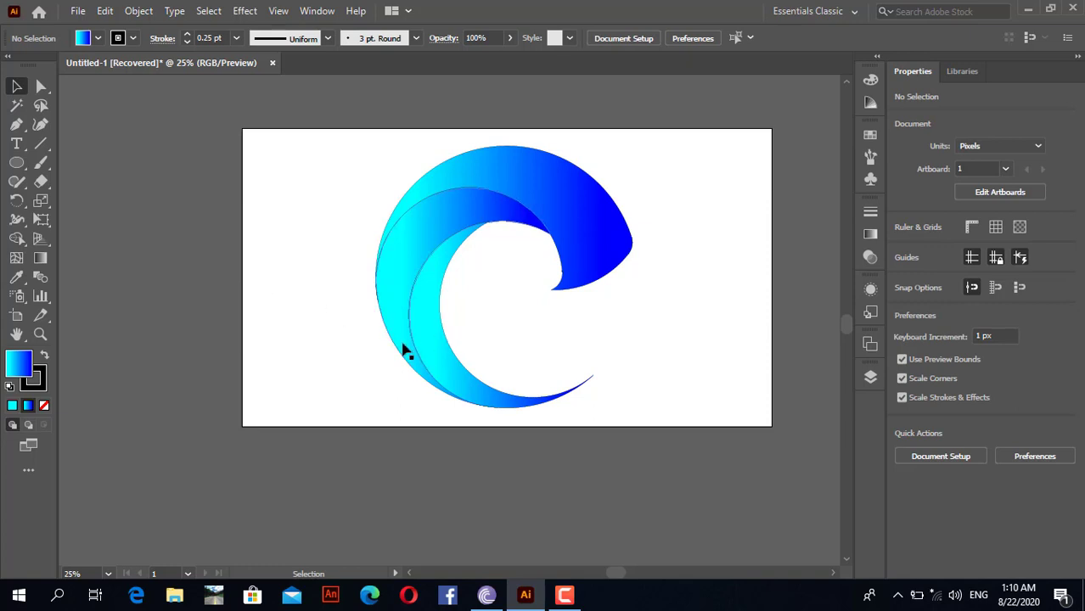
# Select the inner crescent, apply the global RGB Cyan swatch to it, and redefine the swatch as R 147, G 138, B 114 with preview on
pyautogui.click(431, 333)
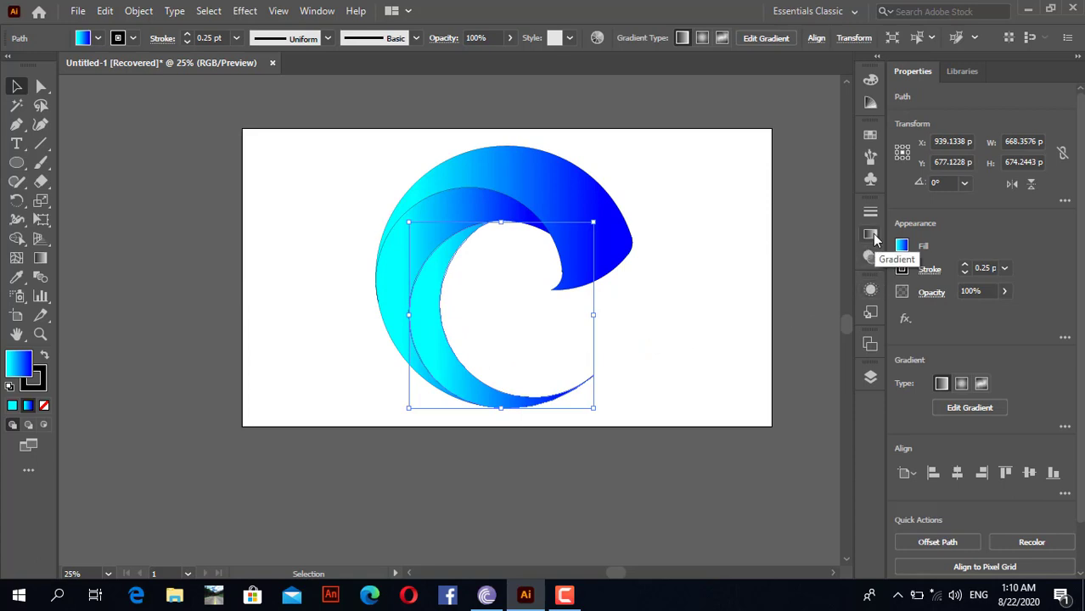
pyautogui.click(870, 136)
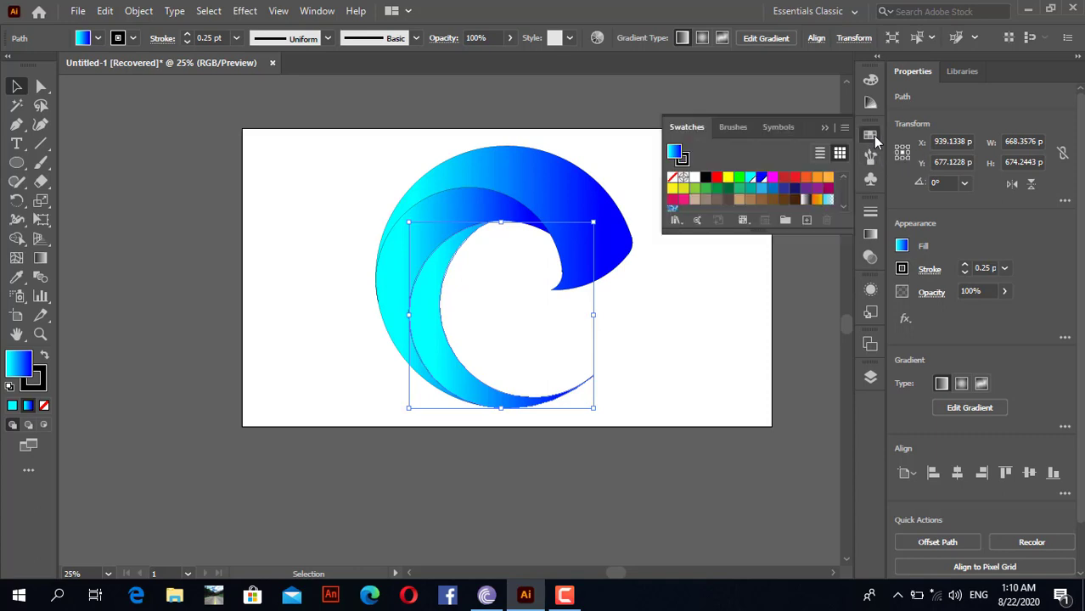
pyautogui.doubleClick(751, 179)
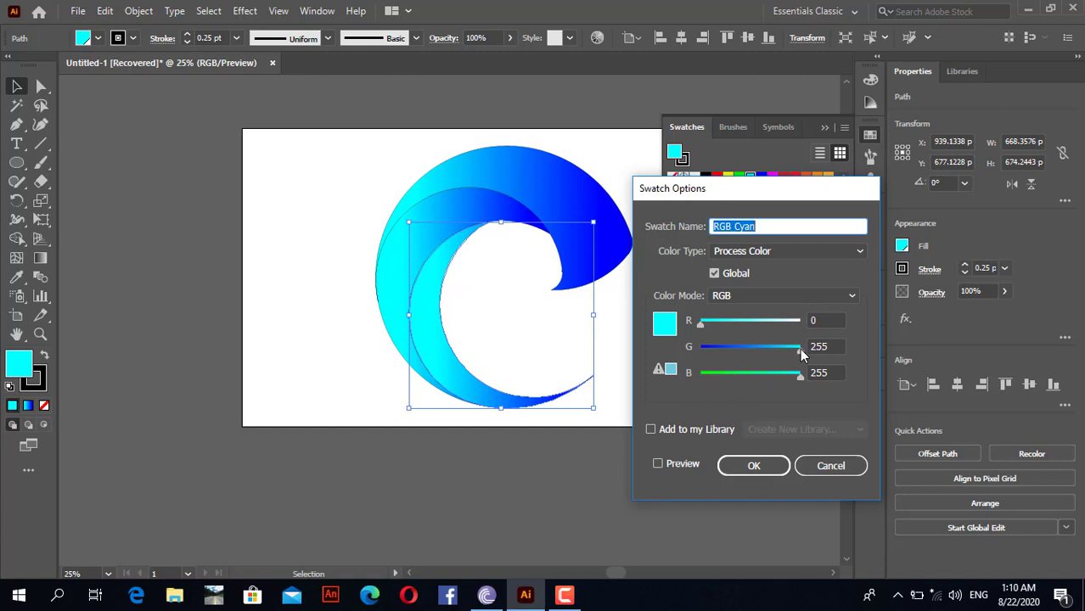
pyautogui.moveTo(800, 348); pyautogui.dragTo(734, 354)
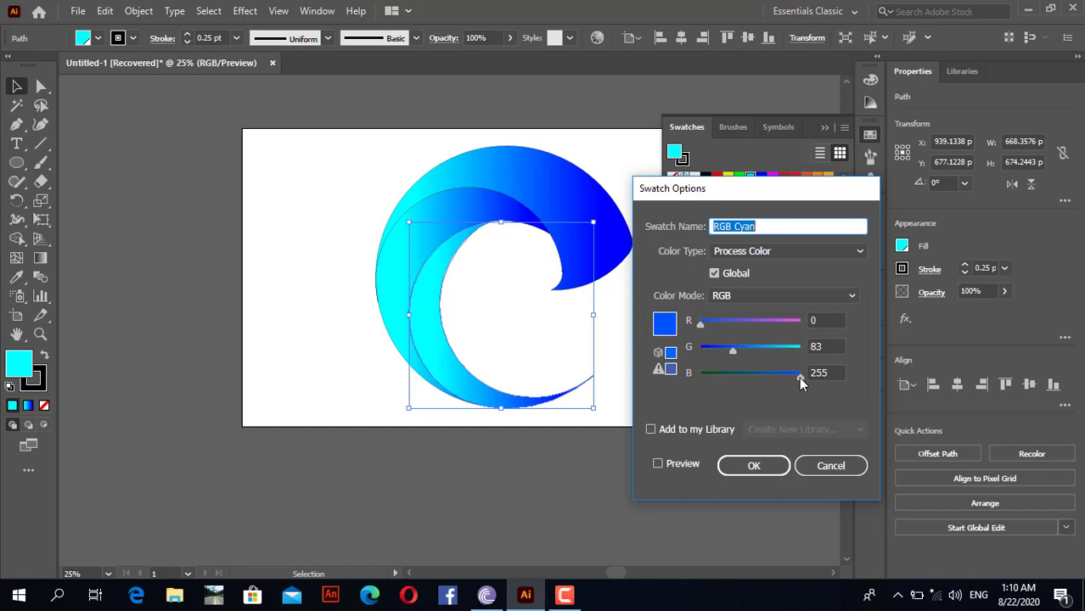
pyautogui.moveTo(800, 379); pyautogui.dragTo(716, 384)
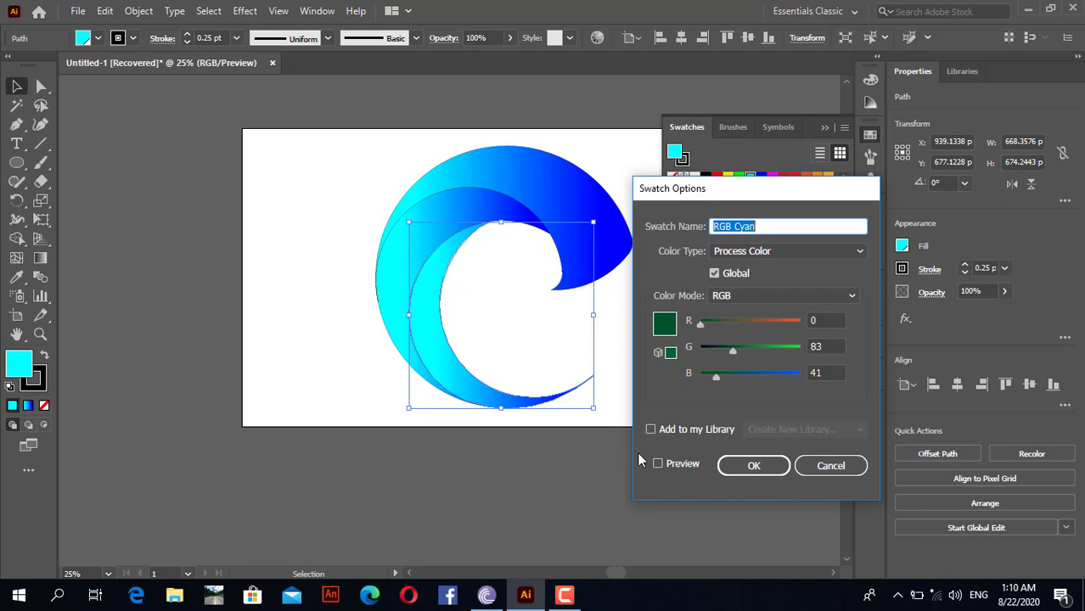
pyautogui.click(658, 464)
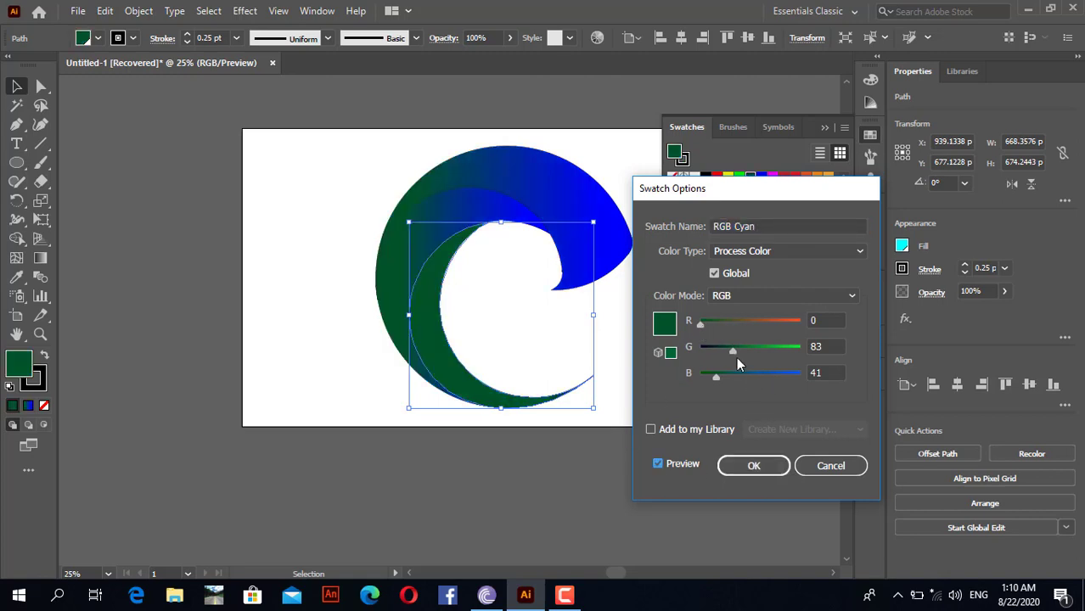
pyautogui.moveTo(732, 348); pyautogui.dragTo(753, 348)
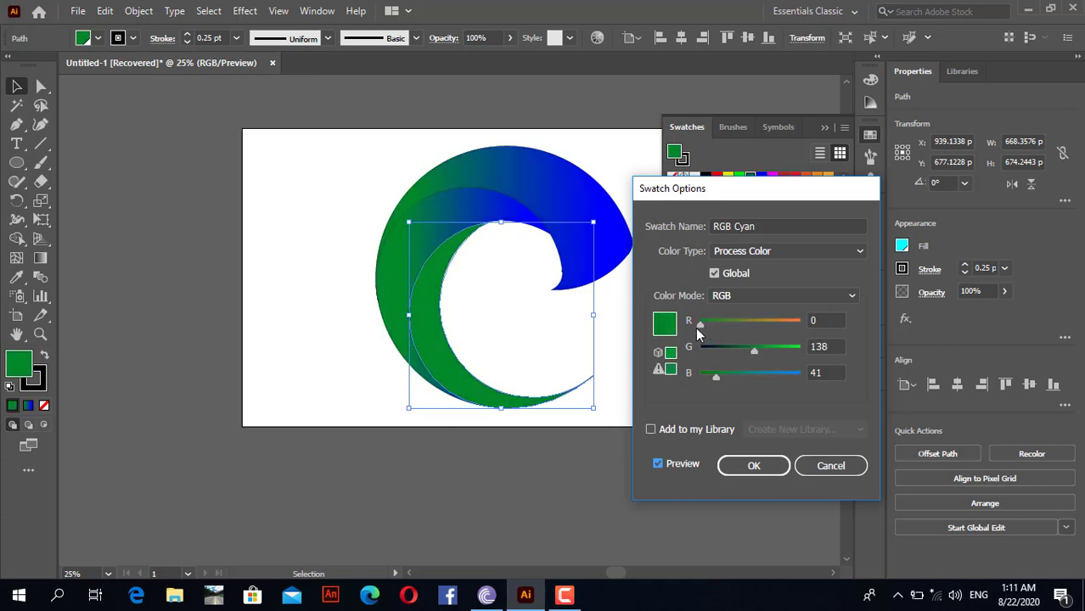
pyautogui.moveTo(702, 321); pyautogui.dragTo(757, 325)
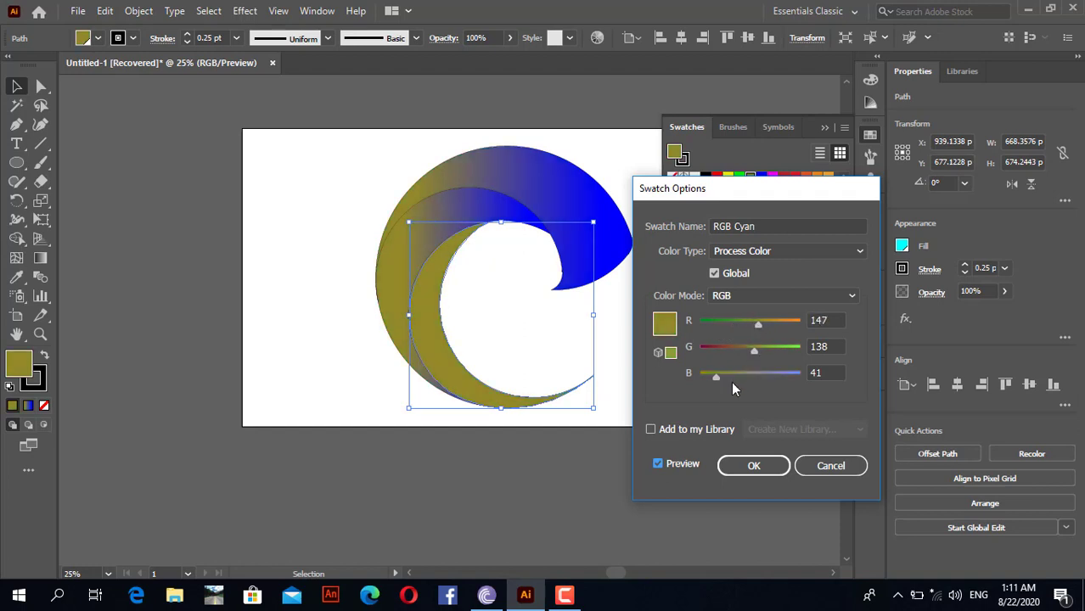
pyautogui.moveTo(716, 375); pyautogui.dragTo(744, 372)
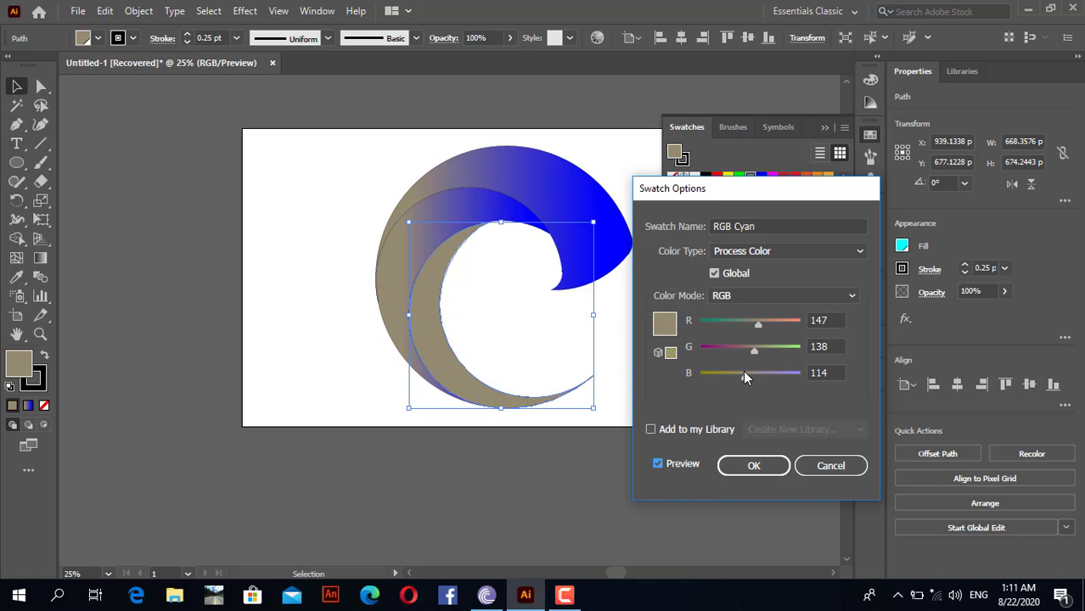
pyautogui.click(737, 464)
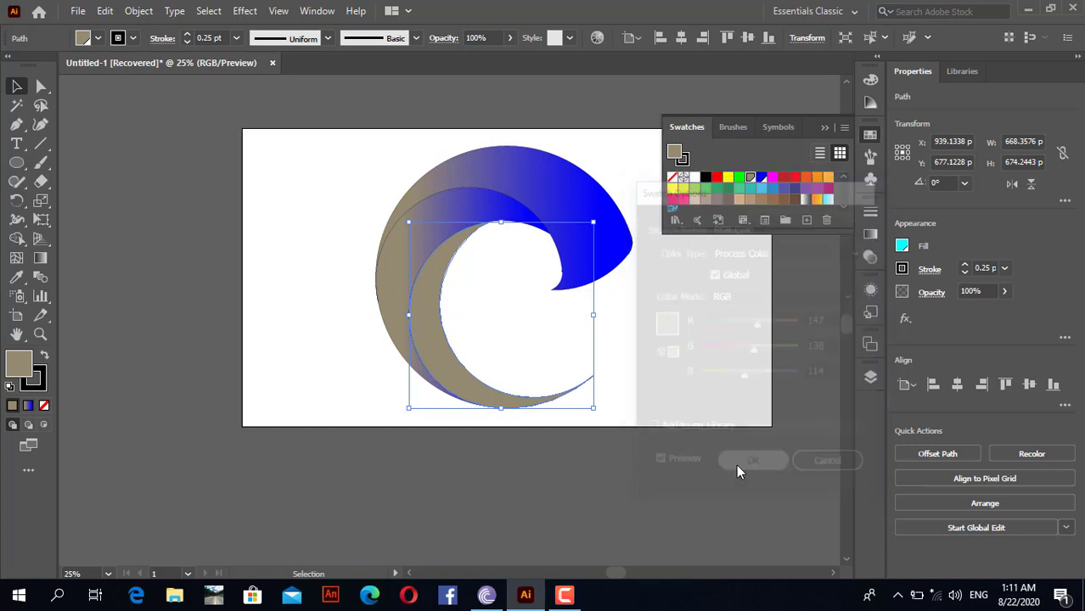
# Fill the inner crescent with the global RGB Blue swatch, redefine the swatch as R 132, G 53, B 62, and clear the selection
pyautogui.click(761, 179)
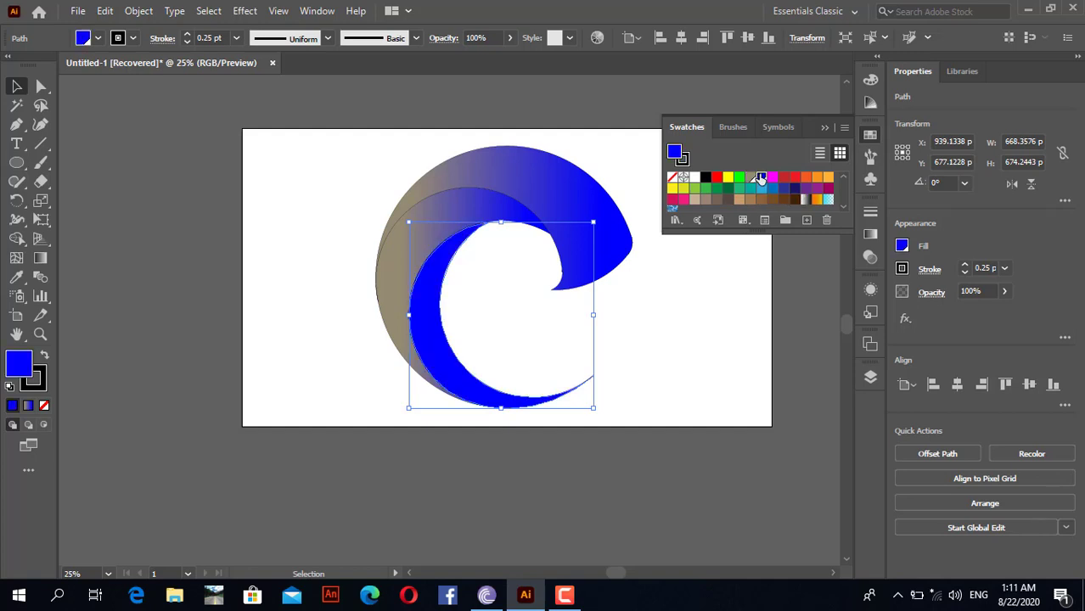
pyautogui.doubleClick(761, 179)
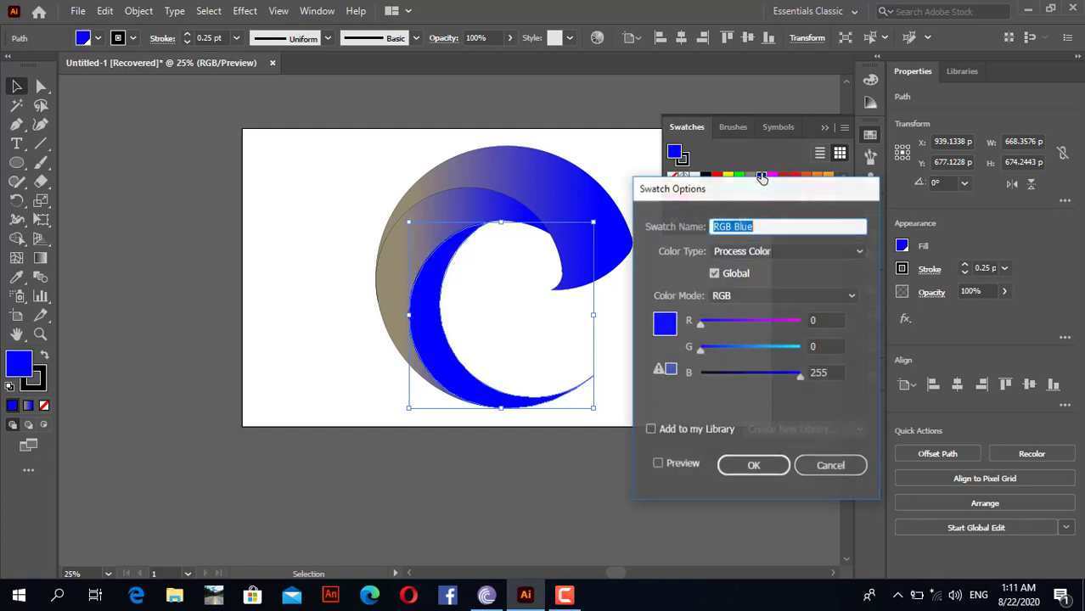
pyautogui.click(657, 465)
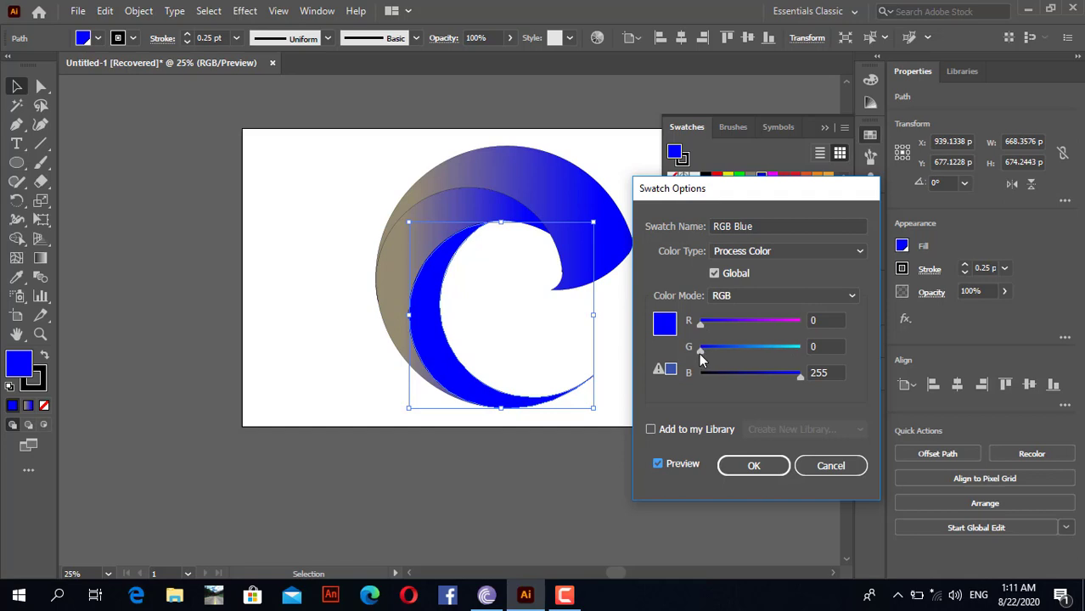
pyautogui.moveTo(700, 353); pyautogui.dragTo(750, 348)
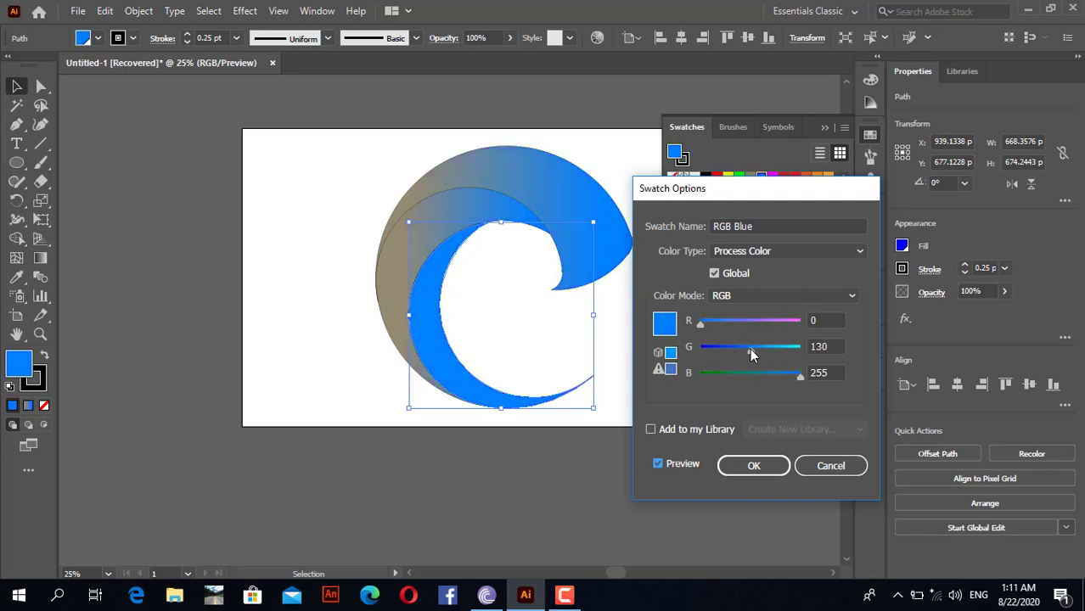
pyautogui.moveTo(801, 379); pyautogui.dragTo(744, 376)
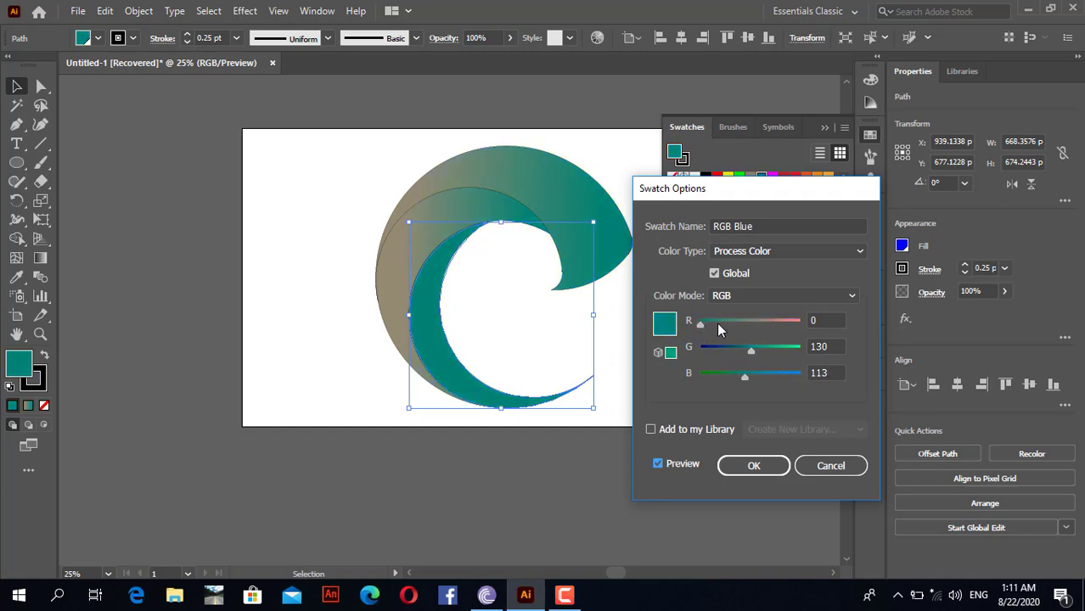
pyautogui.moveTo(700, 325); pyautogui.dragTo(728, 378)
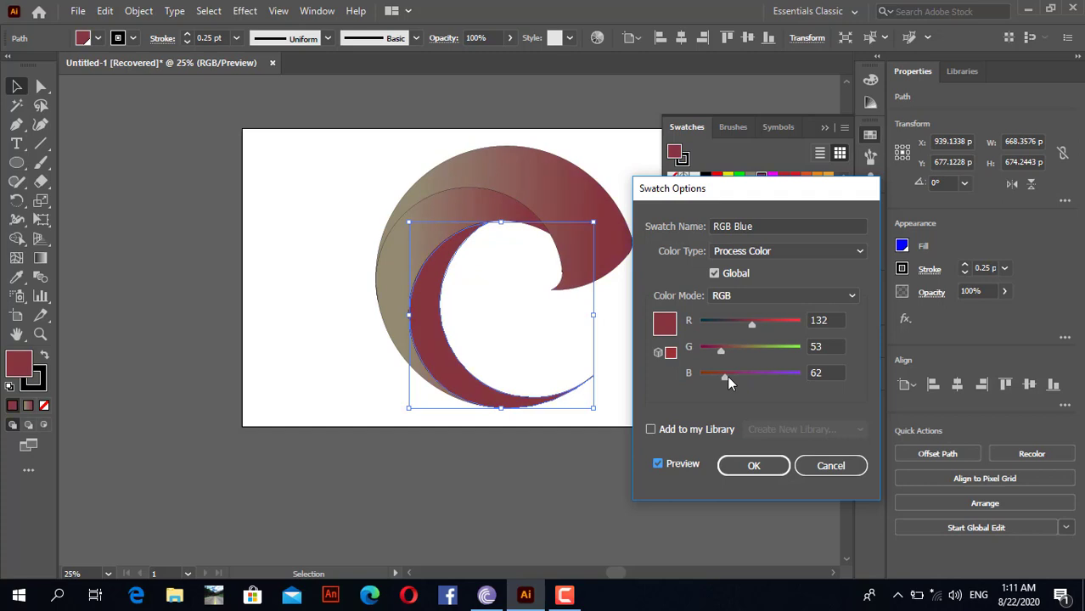
pyautogui.click(768, 465)
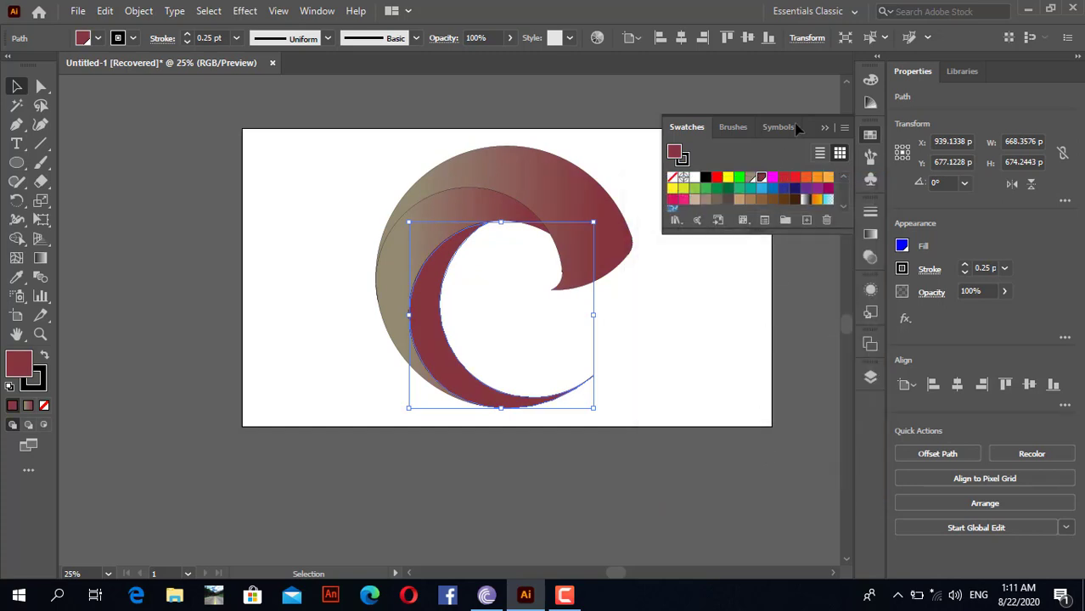
pyautogui.click(825, 127)
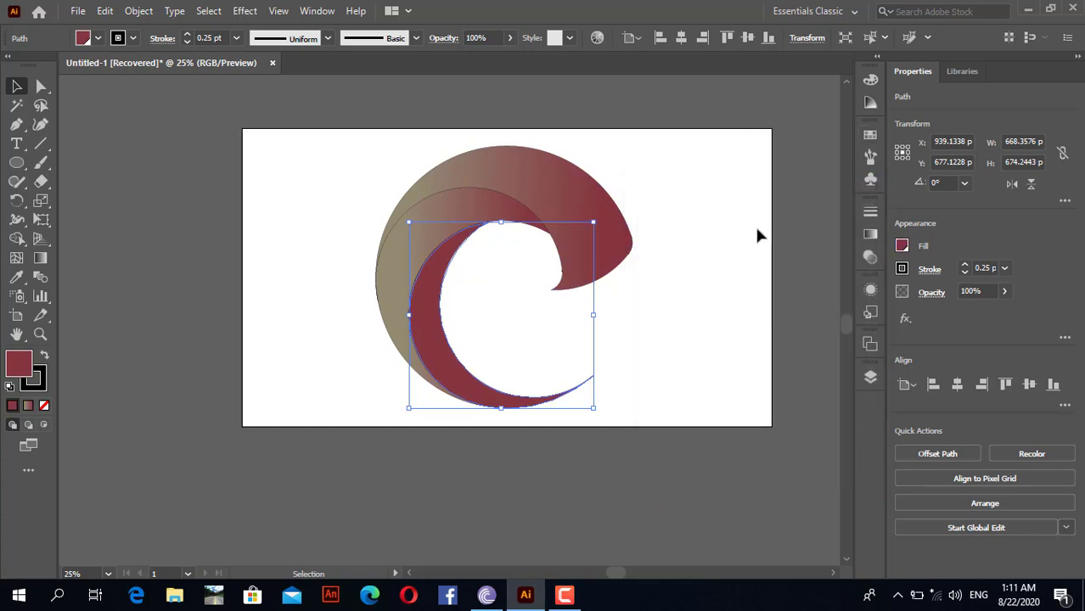
pyautogui.click(708, 281)
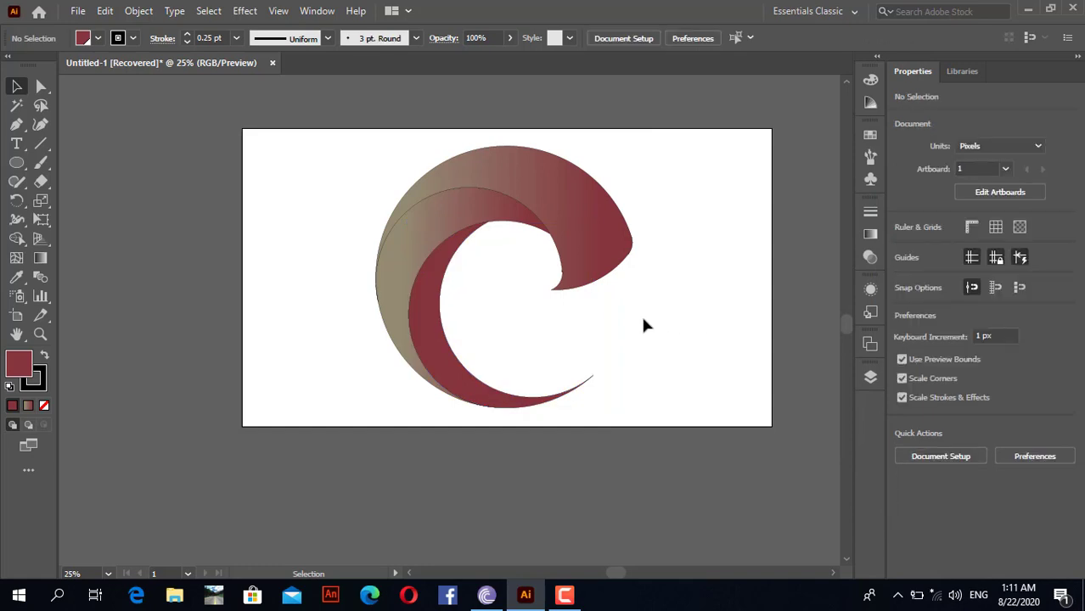
# Draw a rectangle about 1920 by 1080 px covering the whole artboard and send it to the back, behind the swirl
pyautogui.click(22, 167)
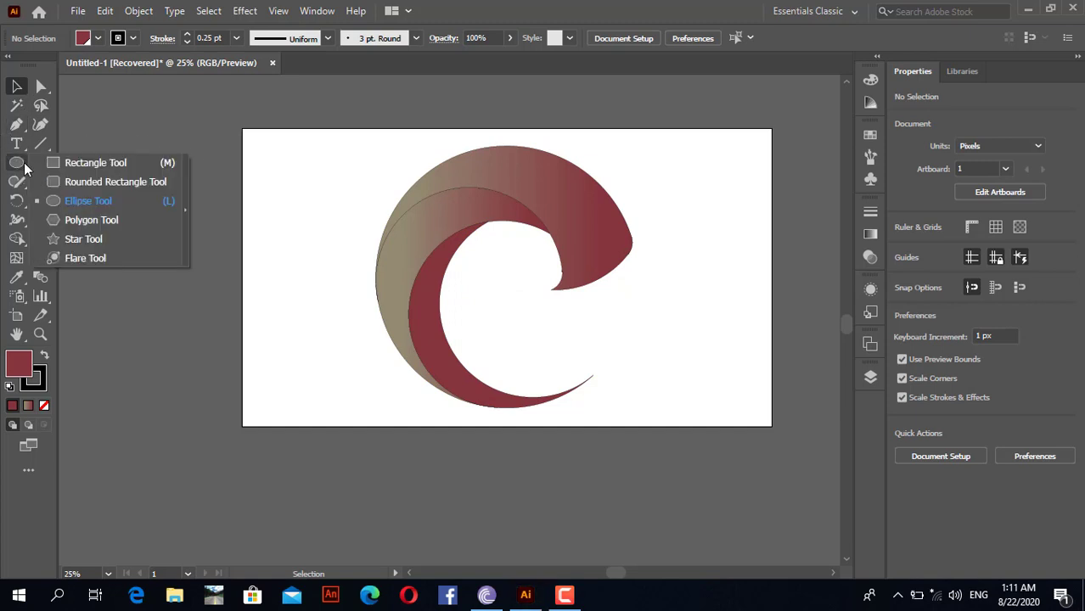
pyautogui.click(100, 160)
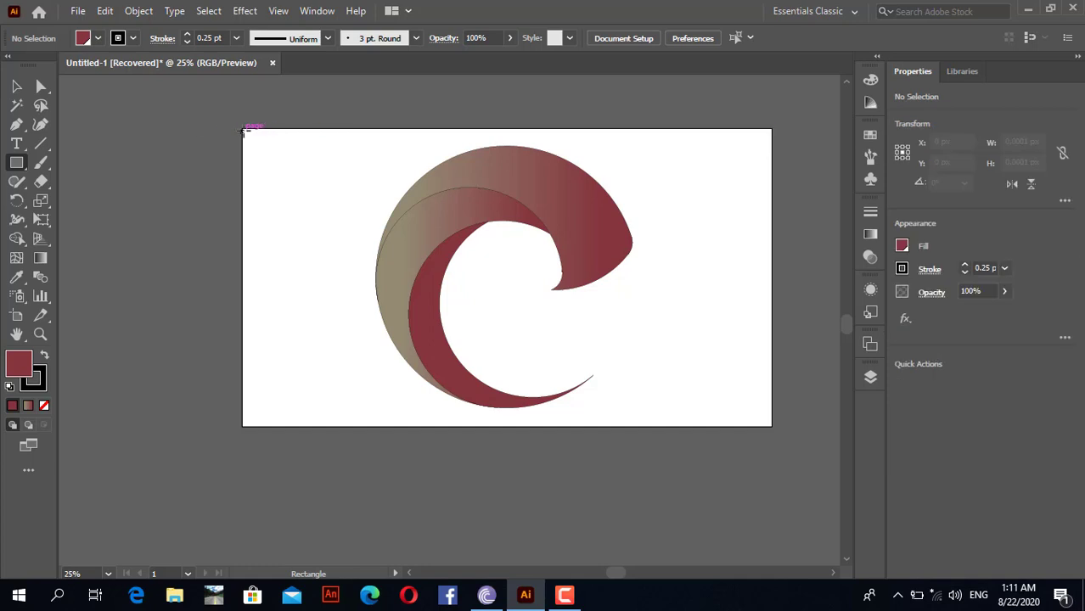
pyautogui.moveTo(243, 129); pyautogui.dragTo(772, 427)
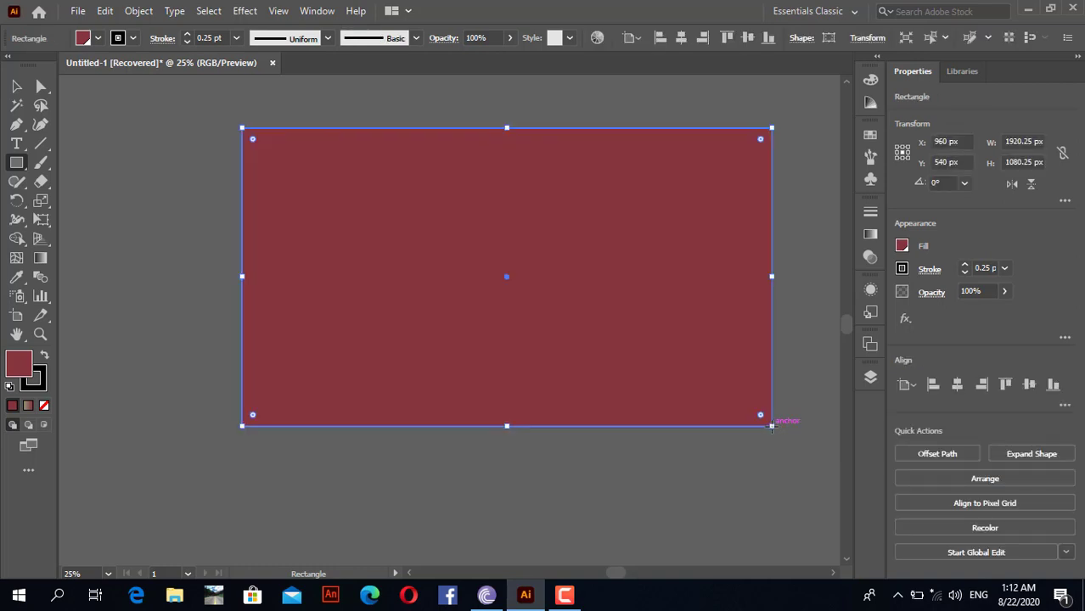
pyautogui.click(16, 86)
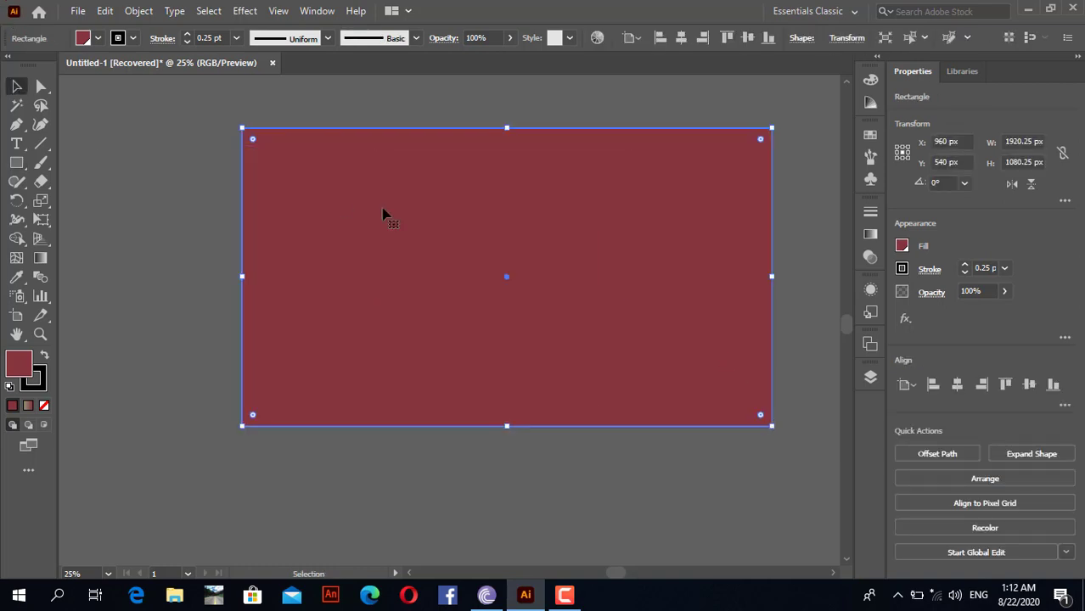
pyautogui.rightClick(731, 252)
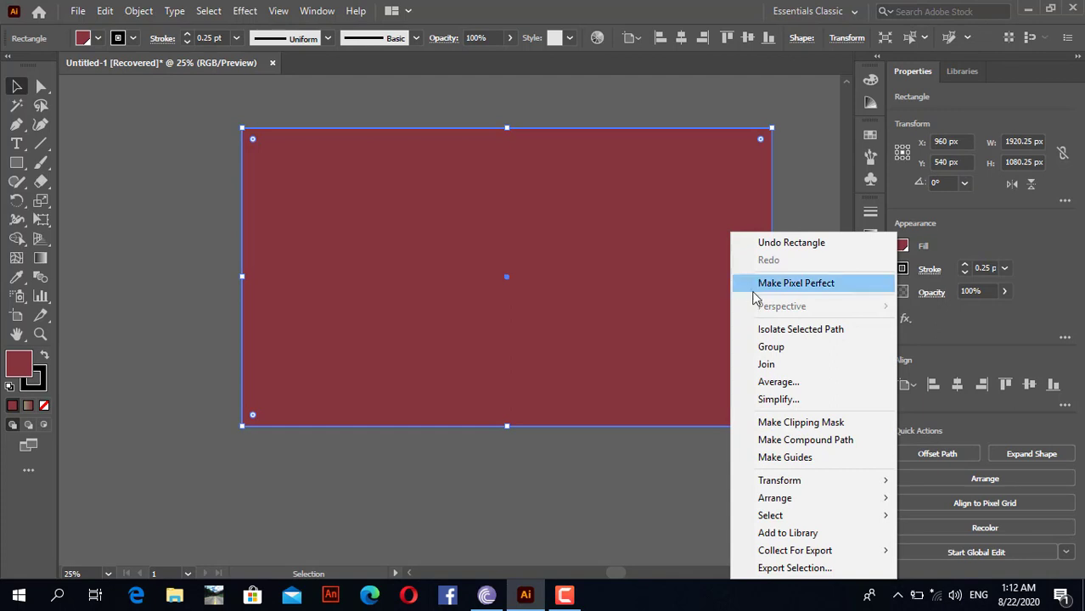
pyautogui.moveTo(781, 503)
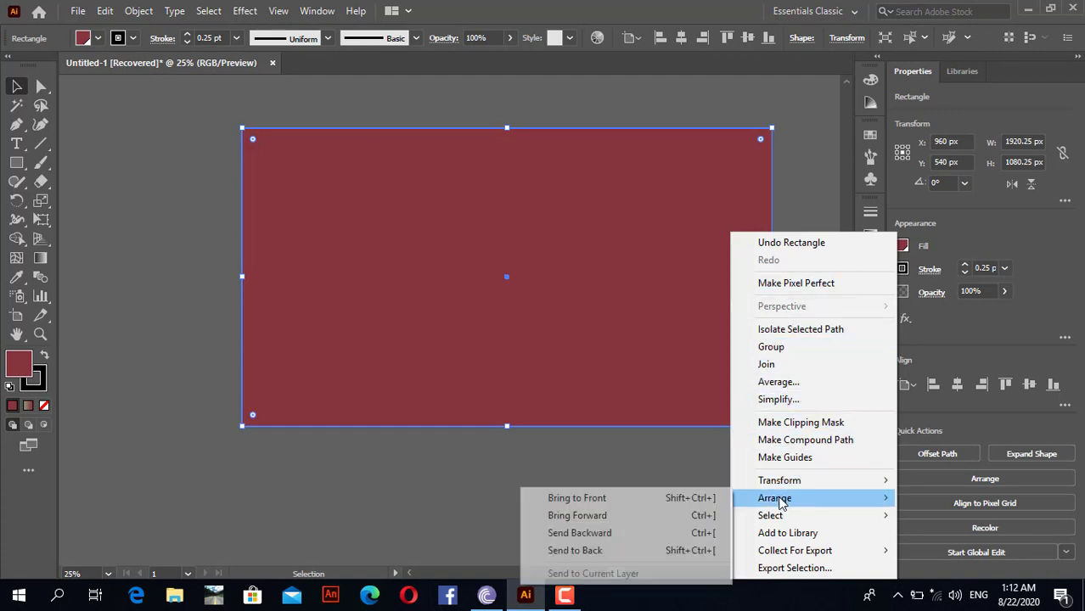
pyautogui.click(659, 551)
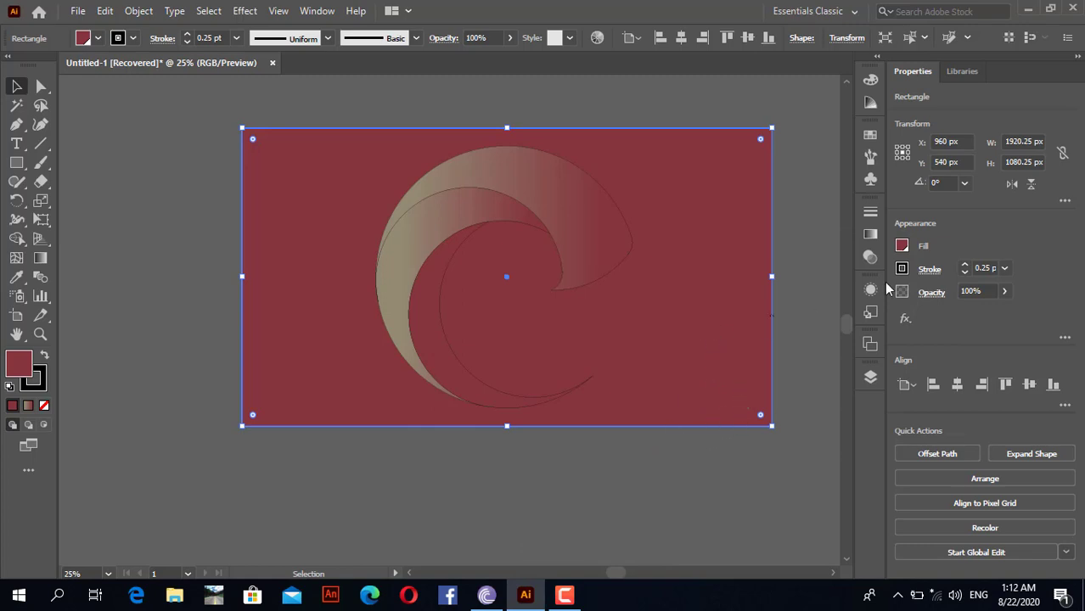
# Fill the background rectangle with a radial gradient, placing the red stop at 91.6201% and the beige stop at 36.3128%, and deselect it
pyautogui.click(870, 235)
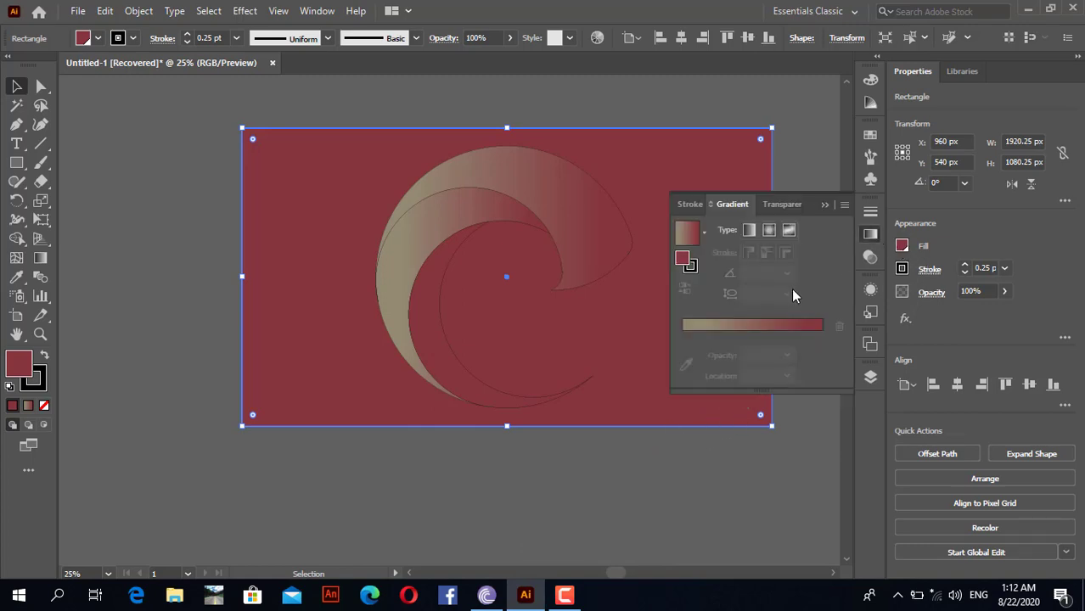
pyautogui.click(751, 231)
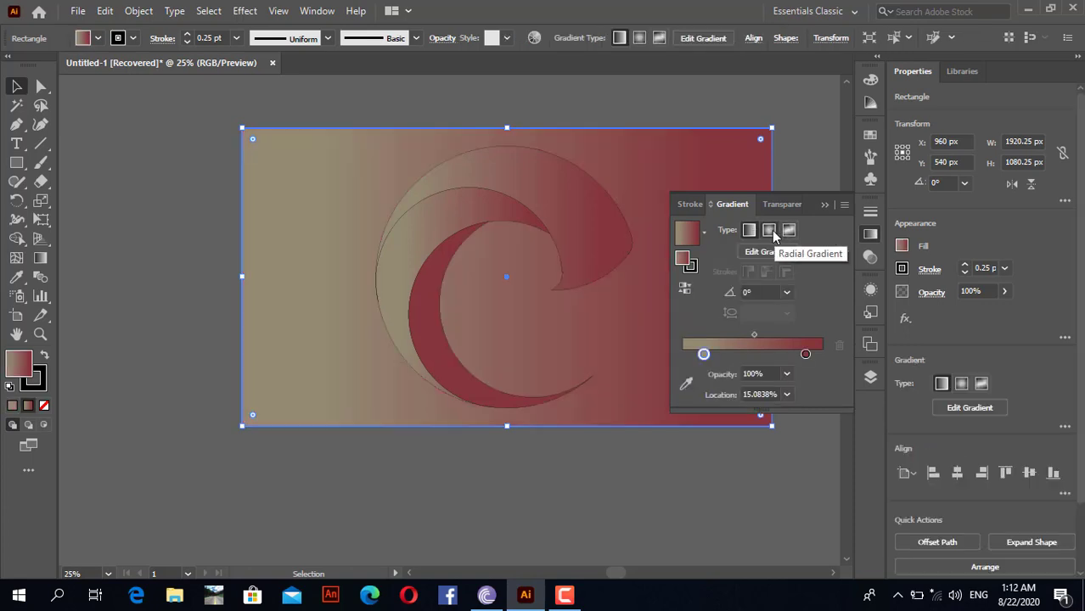
pyautogui.click(771, 231)
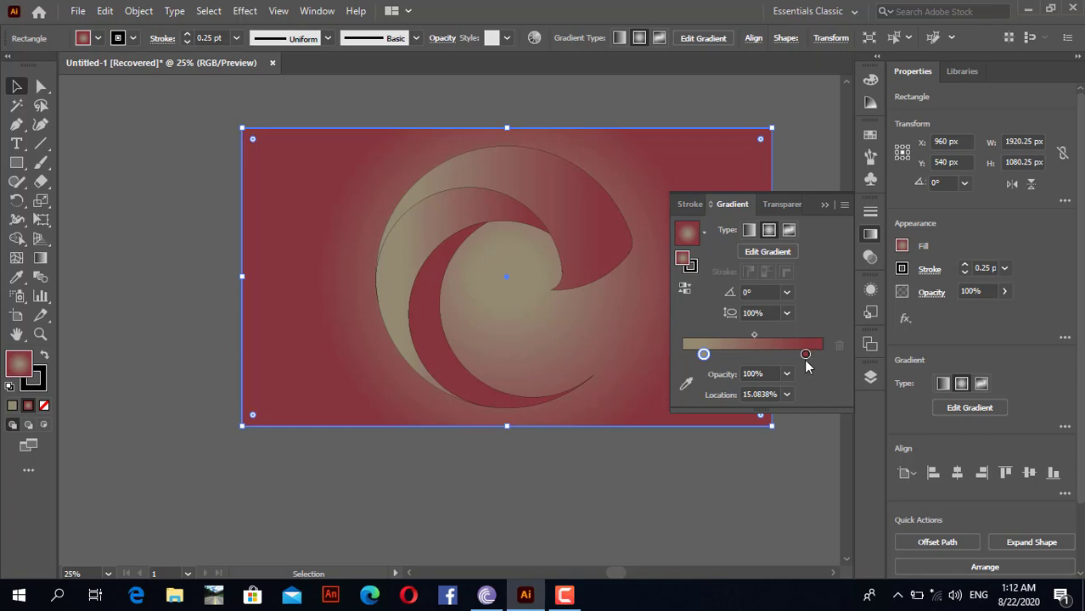
pyautogui.moveTo(806, 355)
pyautogui.mouseDown()
pyautogui.moveTo(785, 355)
pyautogui.moveTo(810, 355)
pyautogui.mouseUp()
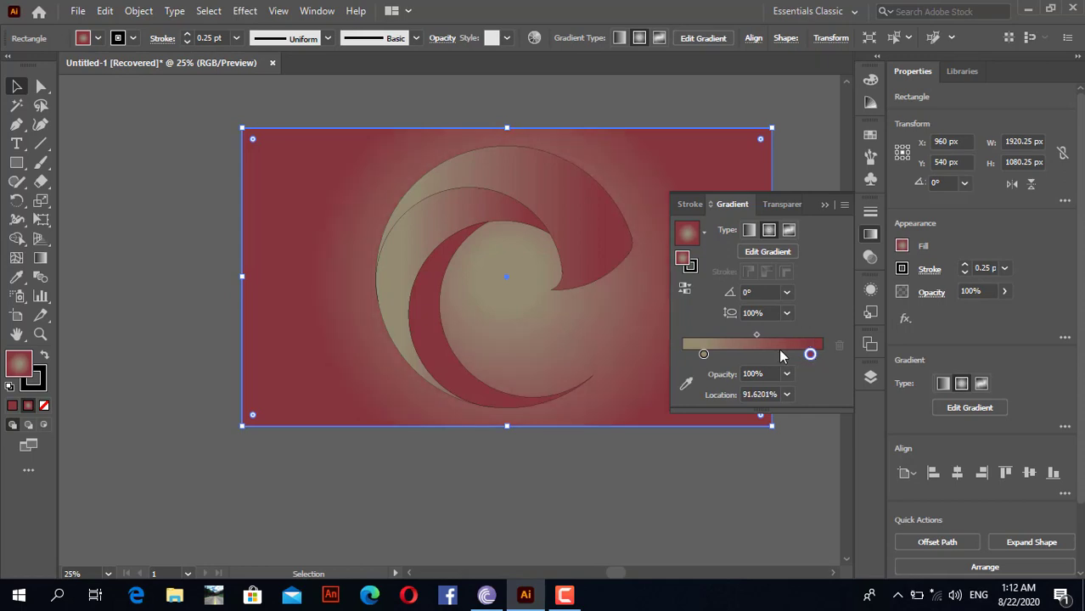
pyautogui.moveTo(704, 354); pyautogui.dragTo(734, 355)
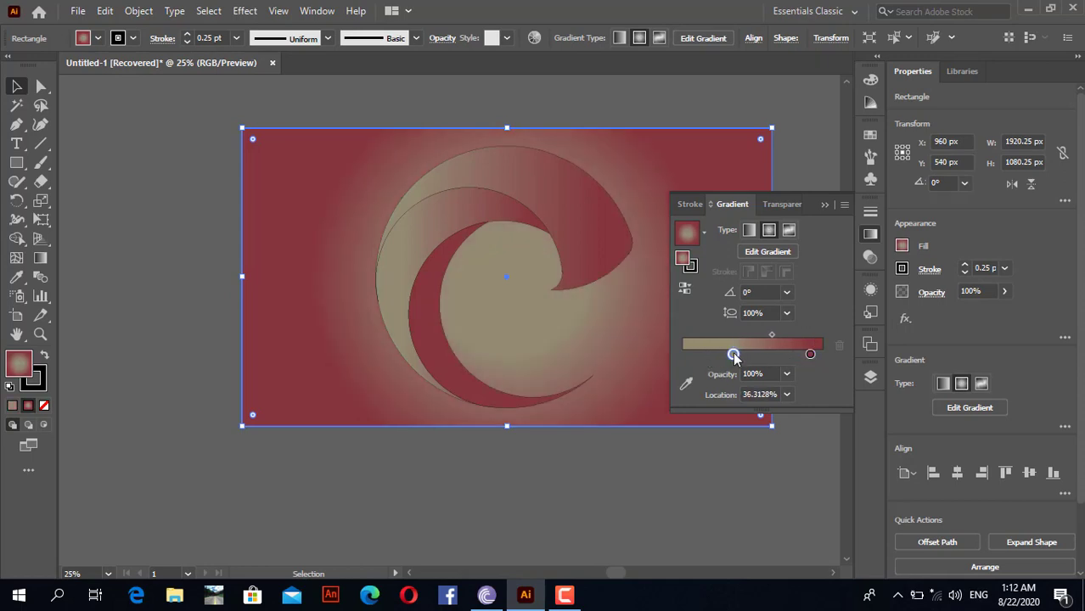
pyautogui.click(824, 204)
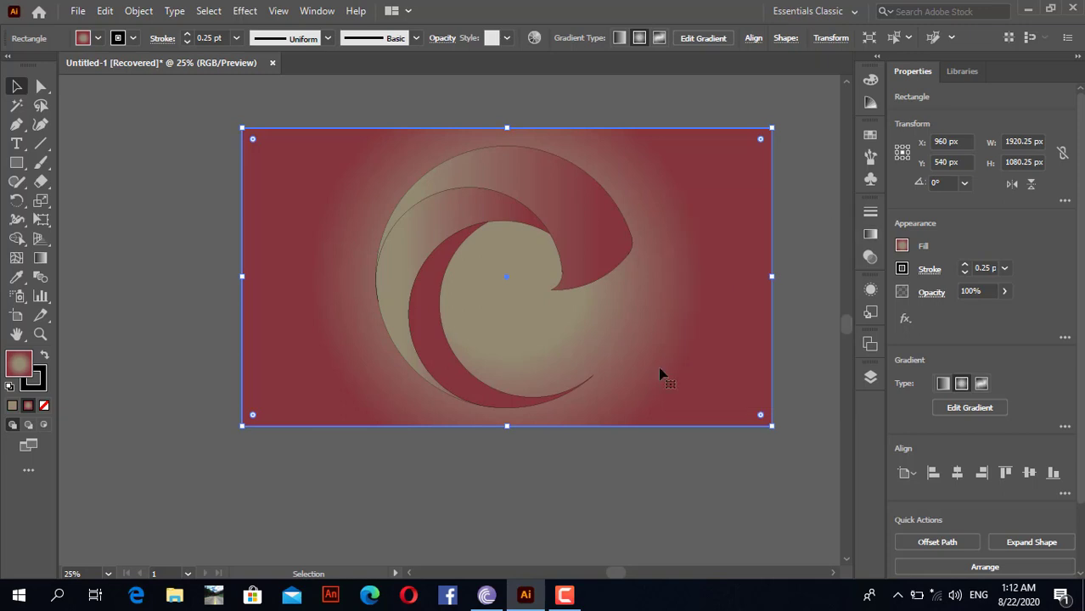
pyautogui.click(664, 483)
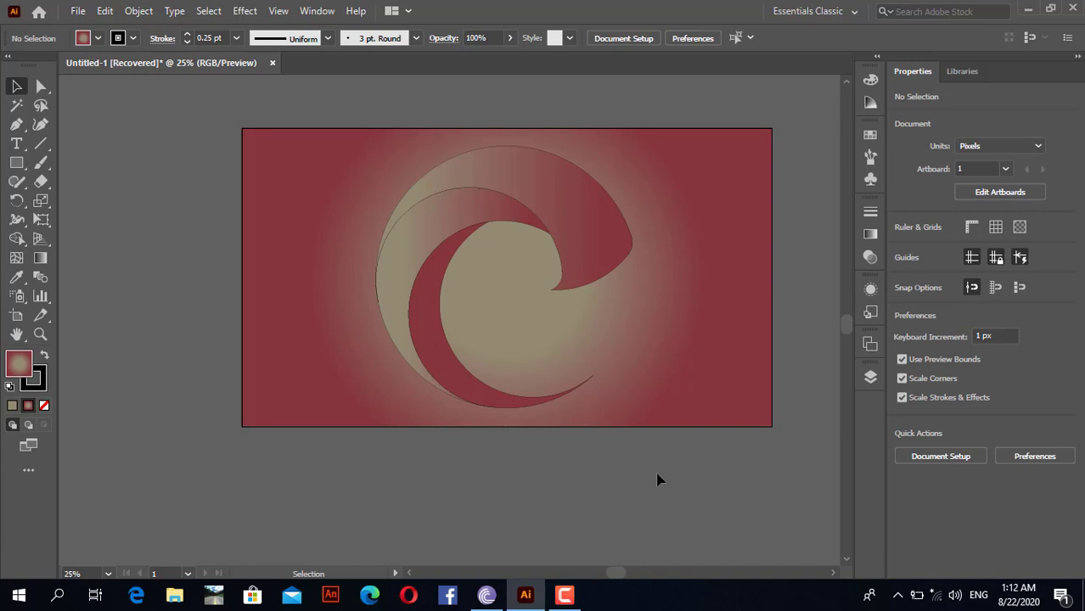
# Save the document in Downloads as the Adobe Illustrator file "Untitled-1 [Recovered] 1" without replacing the existing file, using the Illustrator 2020 version
pyautogui.click(78, 12)
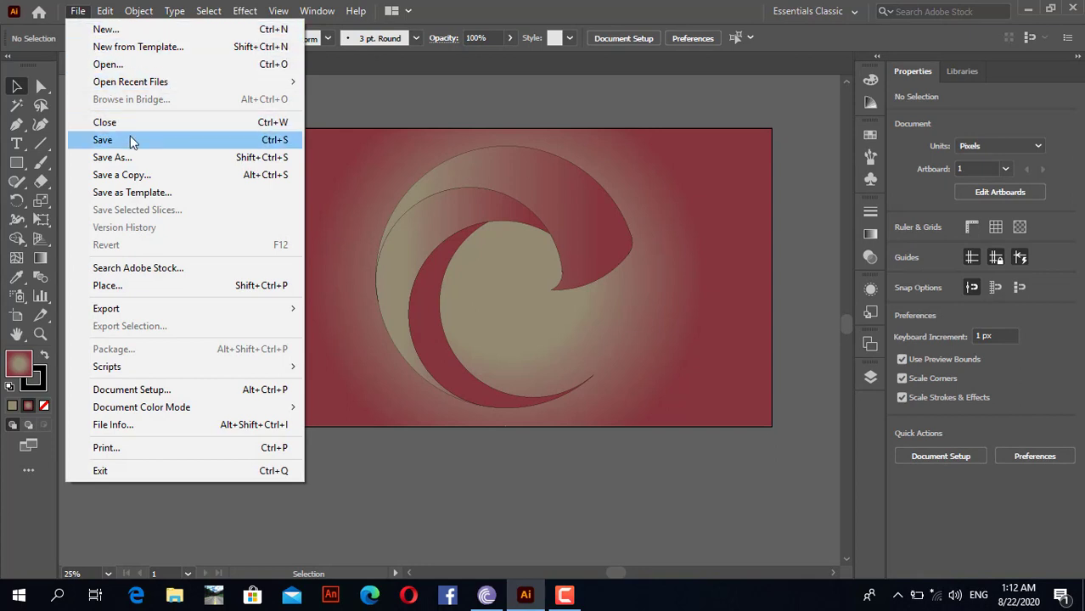
pyautogui.click(130, 139)
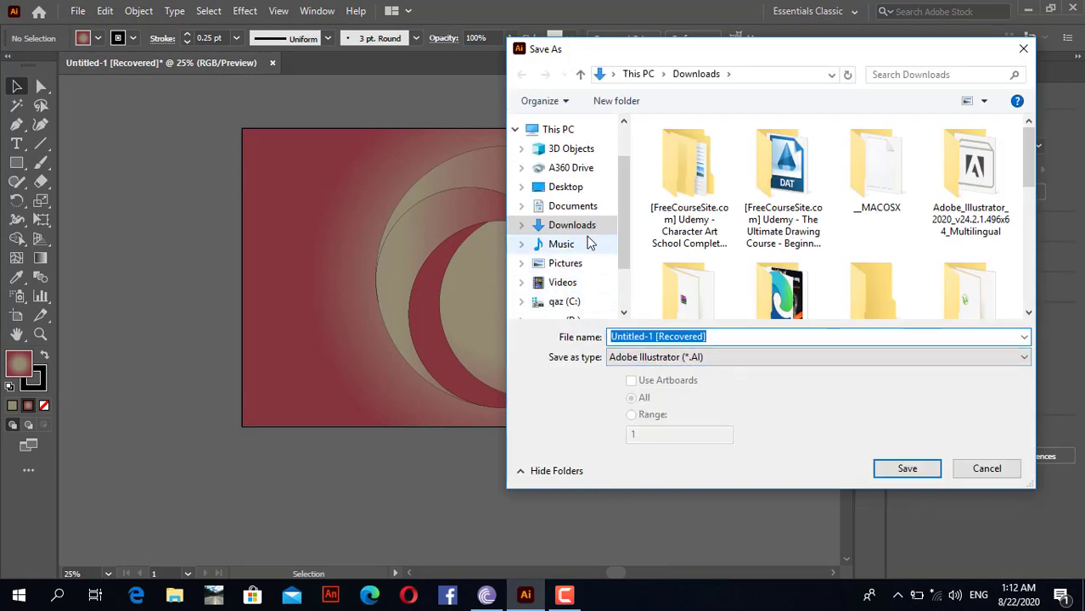
pyautogui.click(905, 473)
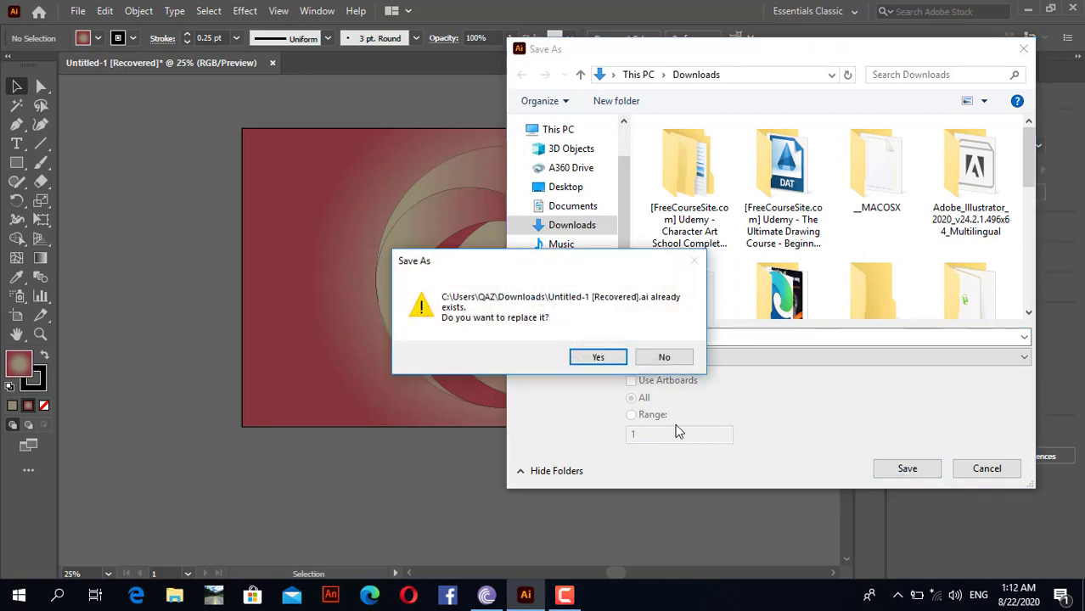
pyautogui.click(671, 358)
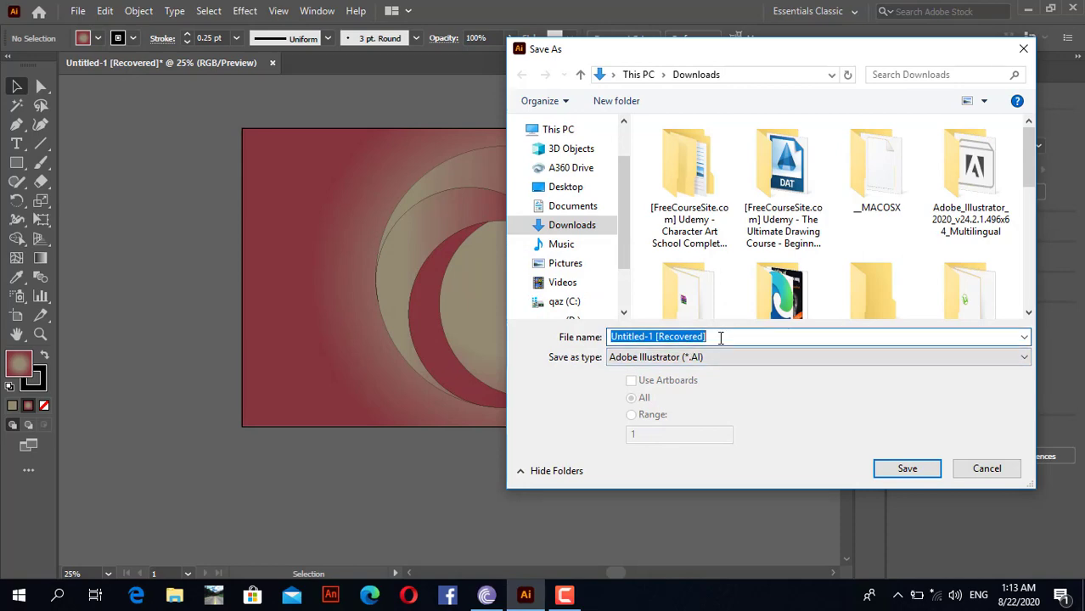
pyautogui.click(722, 337)
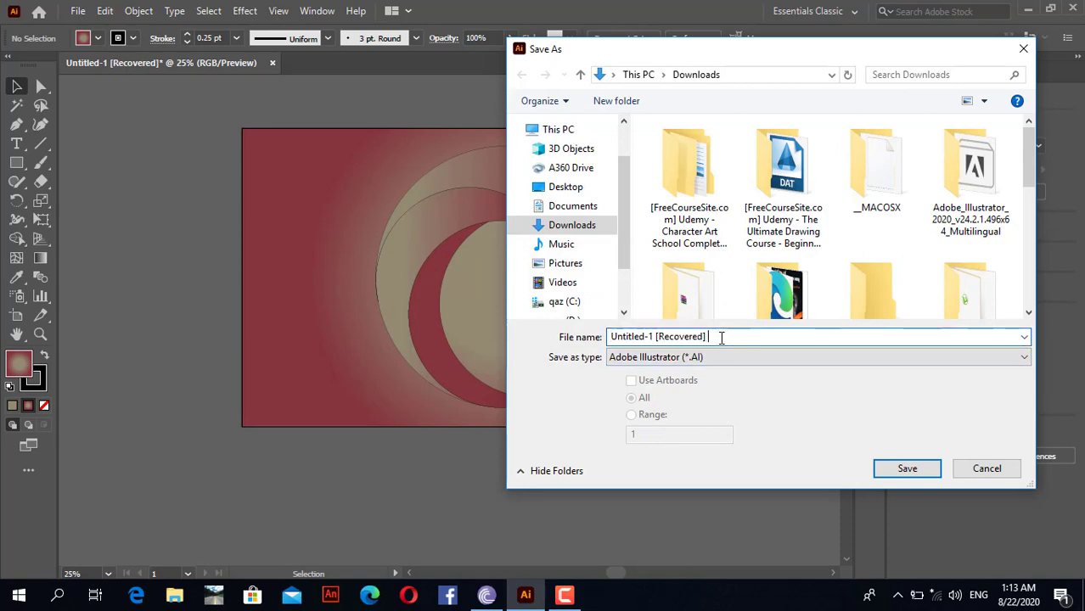
pyautogui.click(913, 469)
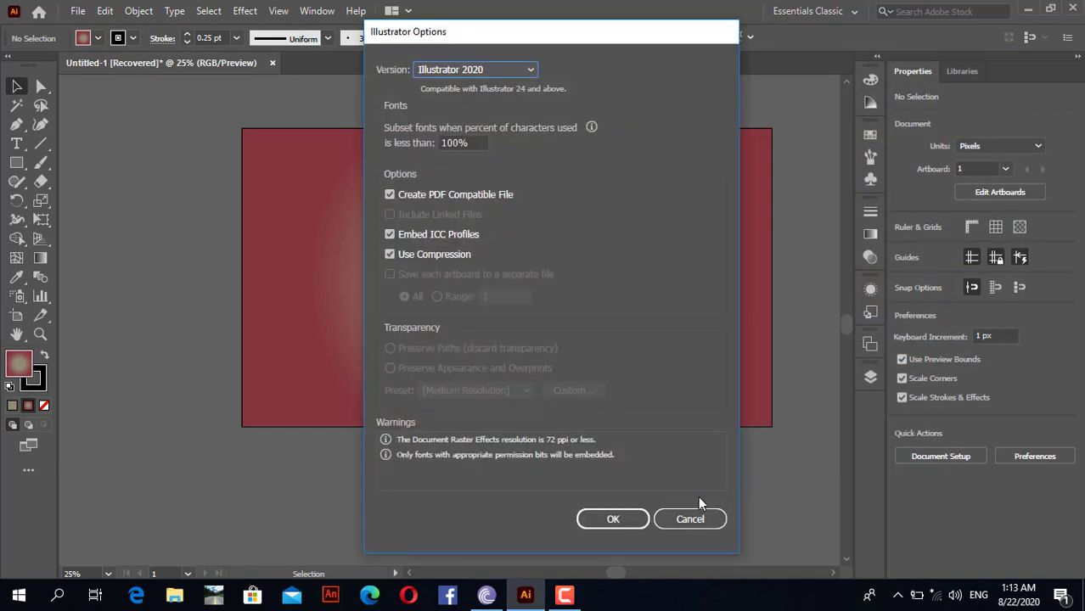
pyautogui.click(613, 520)
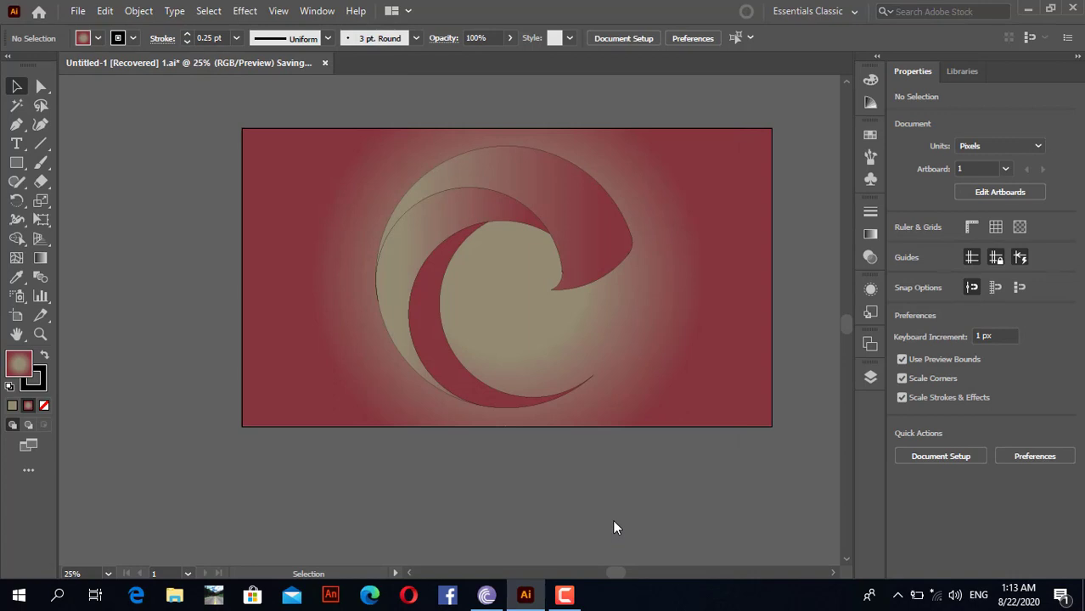
pyautogui.click(563, 597)
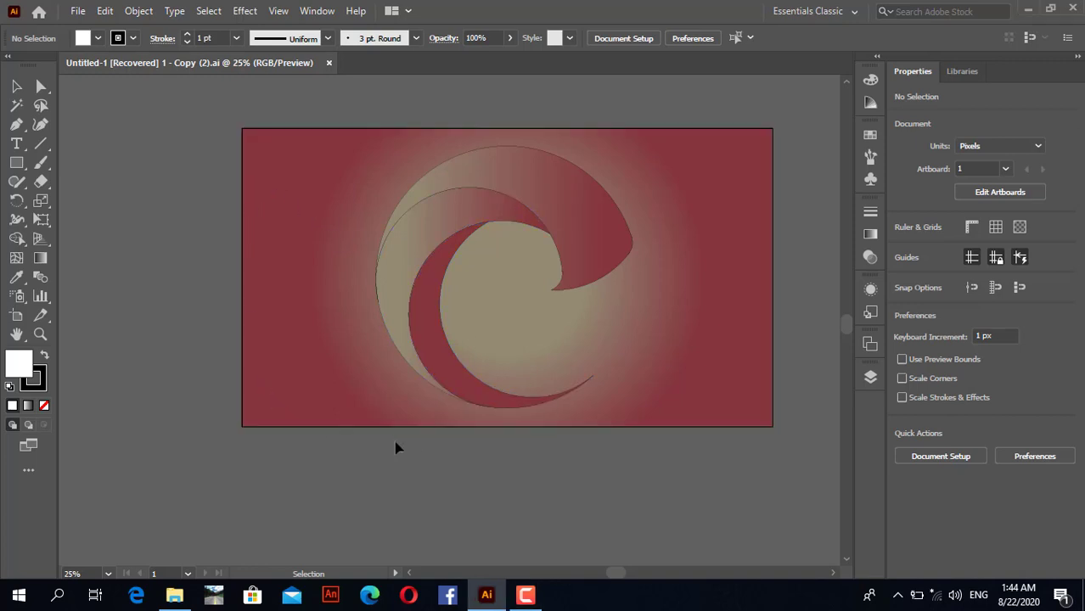
# Set the background rectangle's stroke to 0 and place its gradient's beige stop at 7.8212% and its red stop at 93.8547%
pyautogui.click(244, 360)
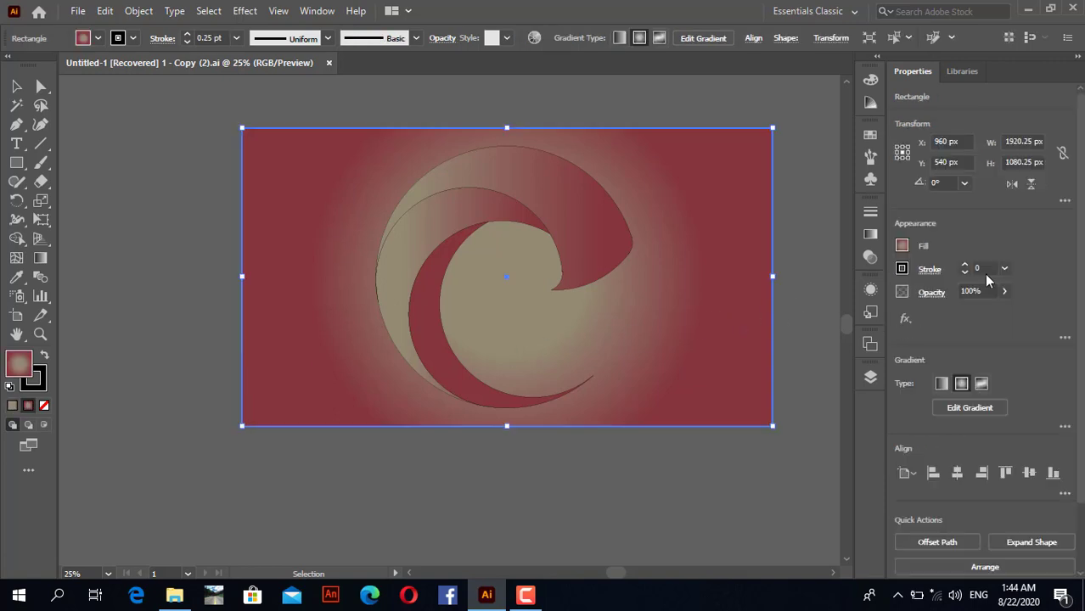
pyautogui.click(965, 273)
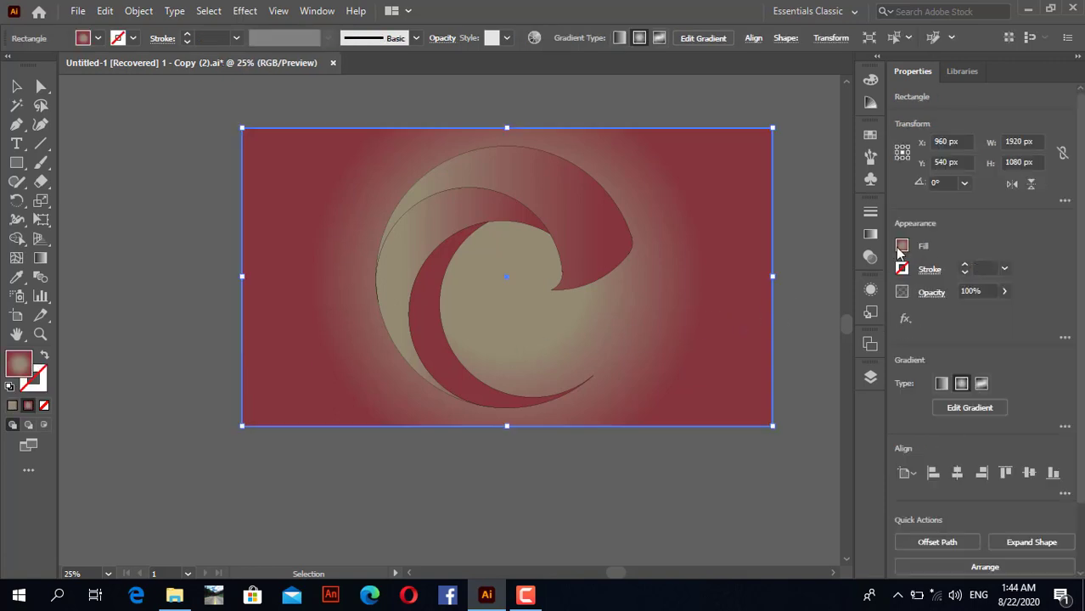
pyautogui.click(870, 235)
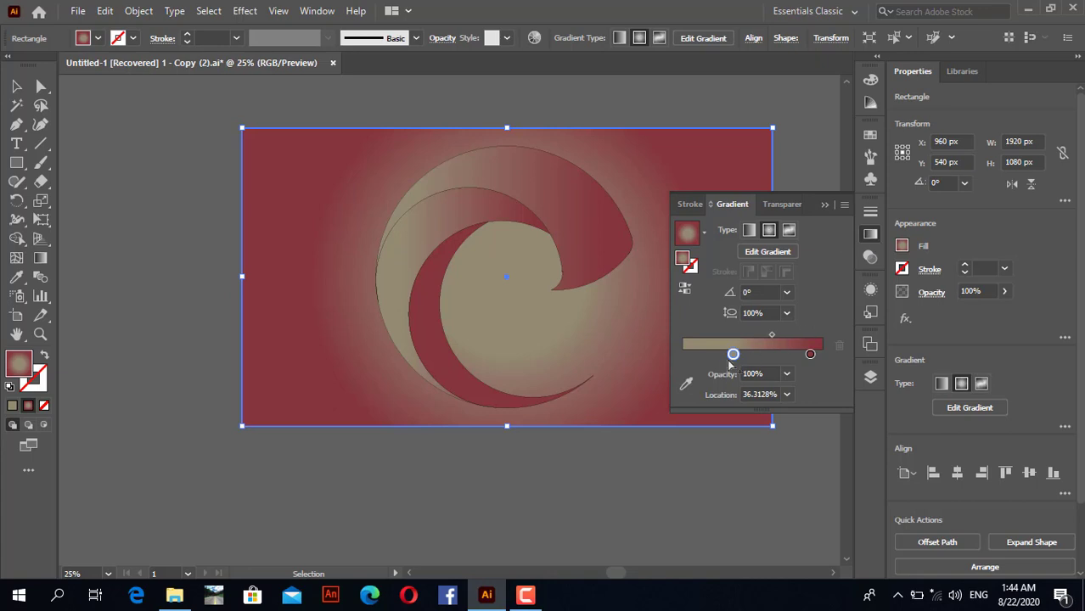
pyautogui.moveTo(733, 355); pyautogui.dragTo(694, 360)
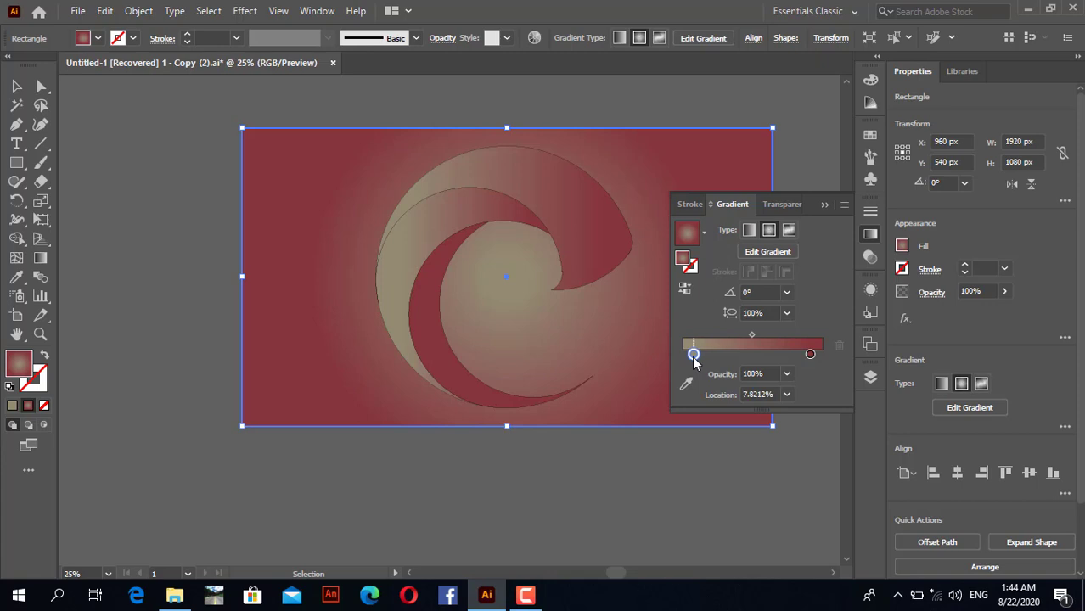
pyautogui.click(812, 355)
pyautogui.moveTo(815, 361); pyautogui.dragTo(818, 360)
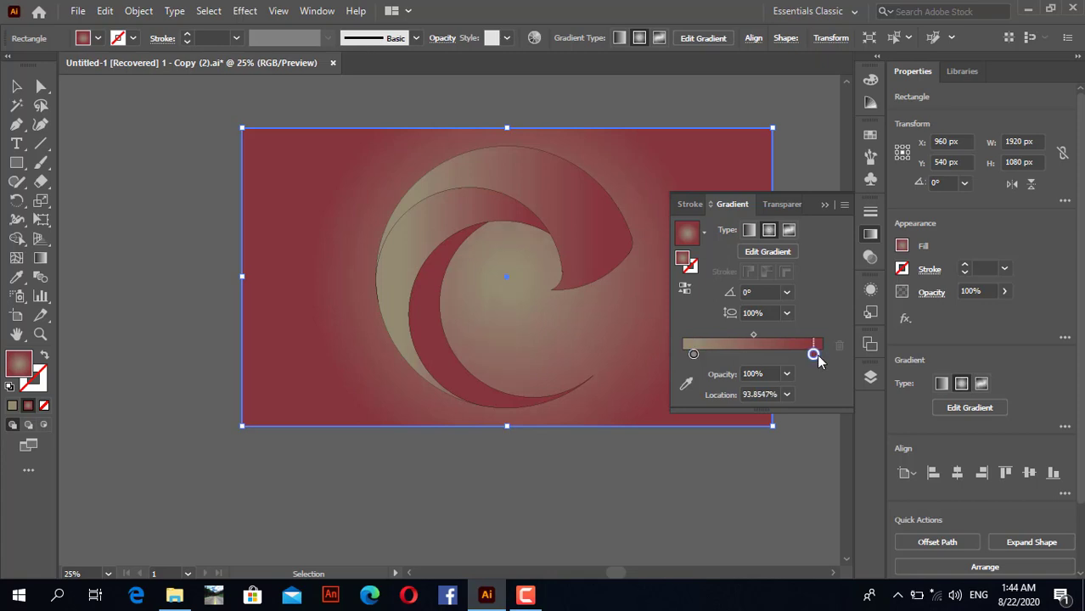
# Recolour the background's radial gradient with a purple swatch for the inner stop and a blue swatch for the outer stop
pyautogui.doubleClick(694, 355)
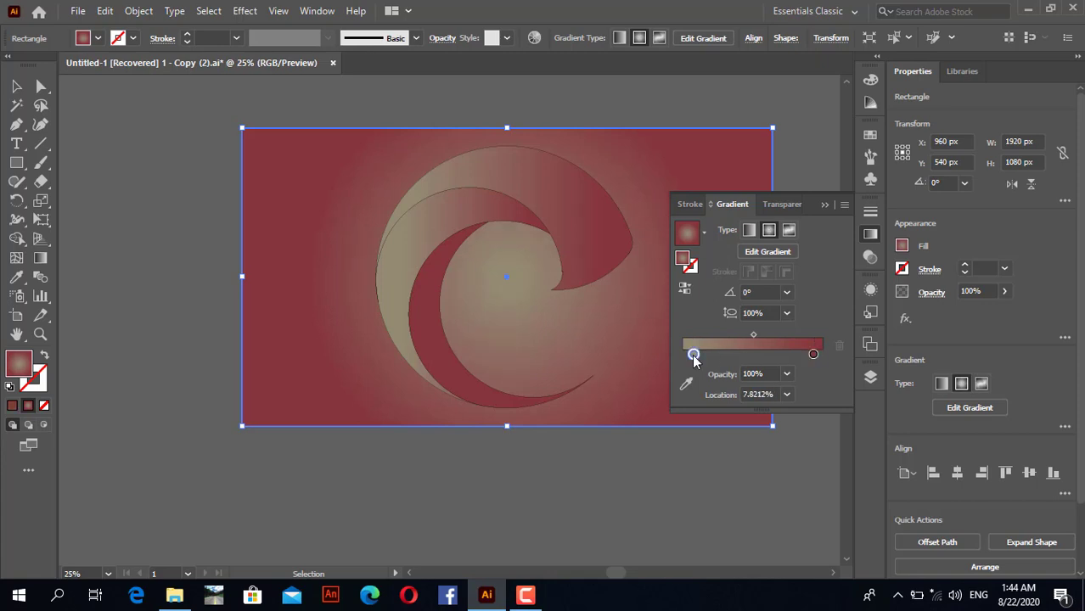
pyautogui.click(729, 415)
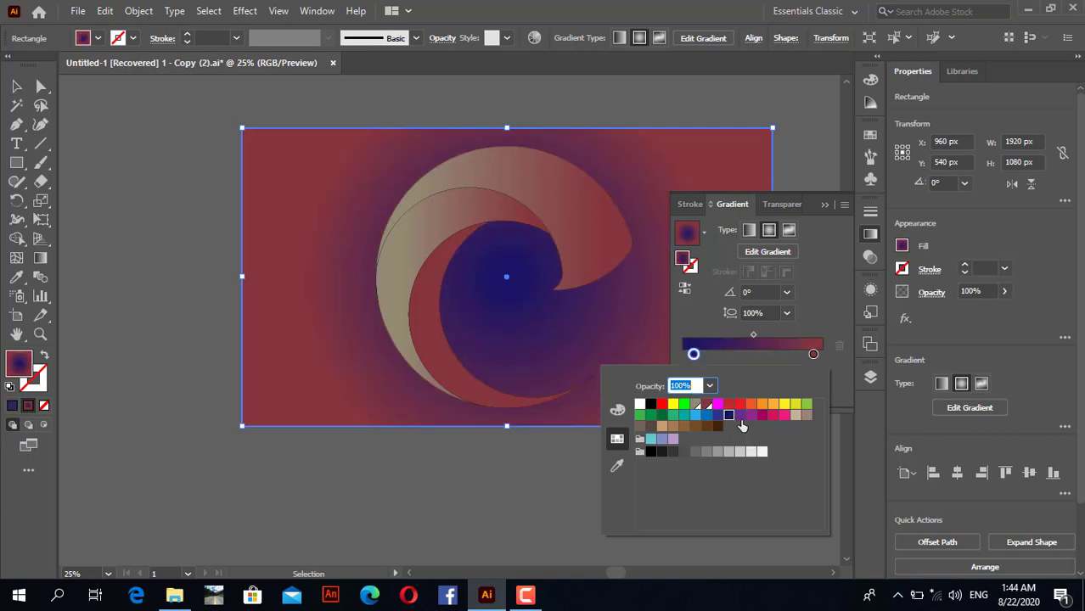
pyautogui.click(741, 417)
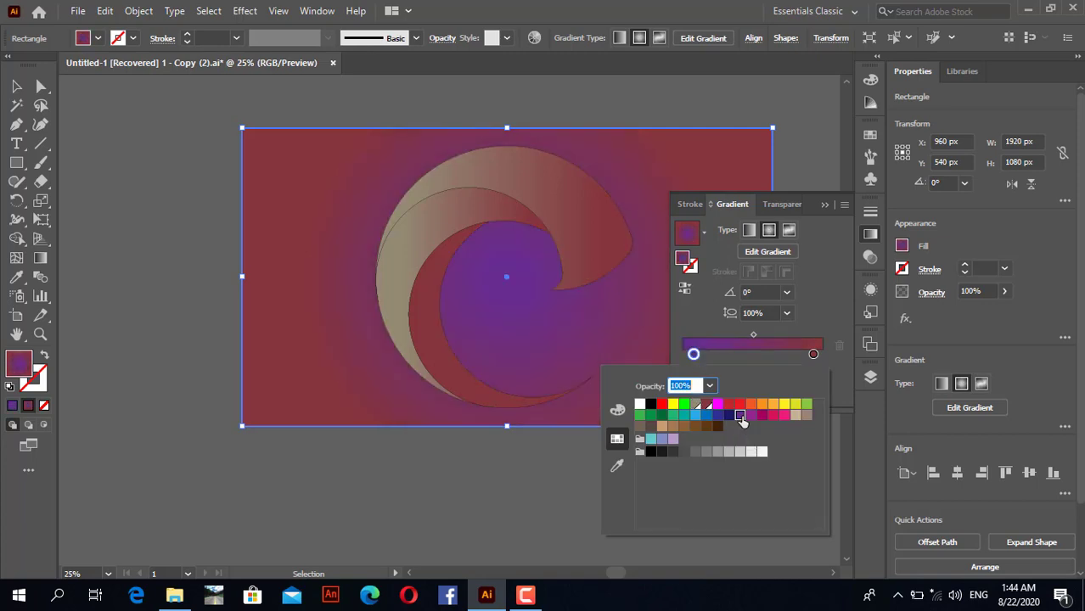
pyautogui.click(813, 355)
pyautogui.doubleClick(813, 354)
pyautogui.click(709, 415)
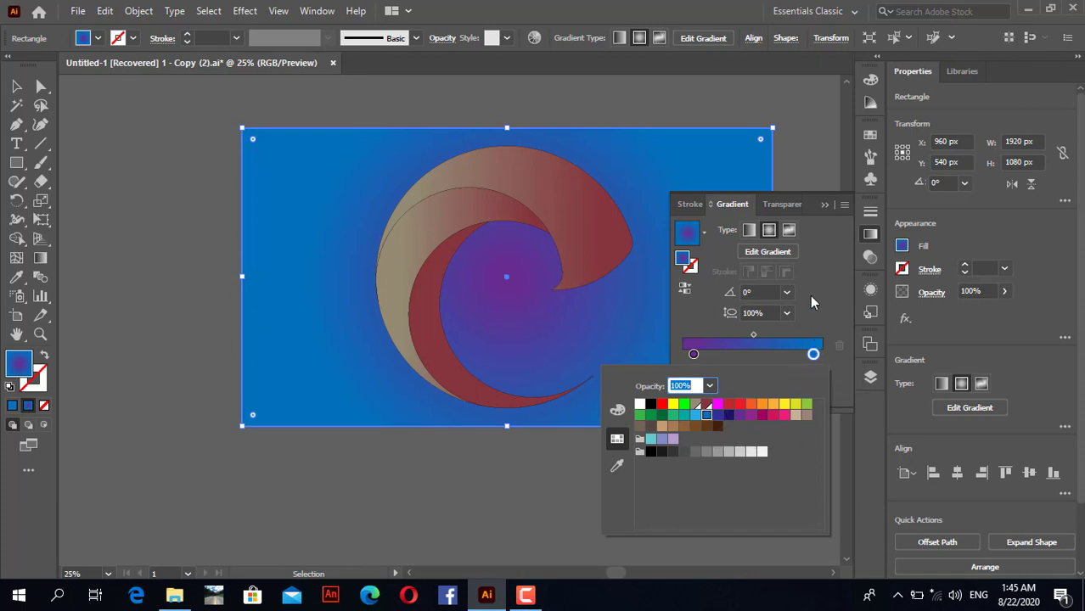
pyautogui.click(822, 204)
pyautogui.press('Escape')
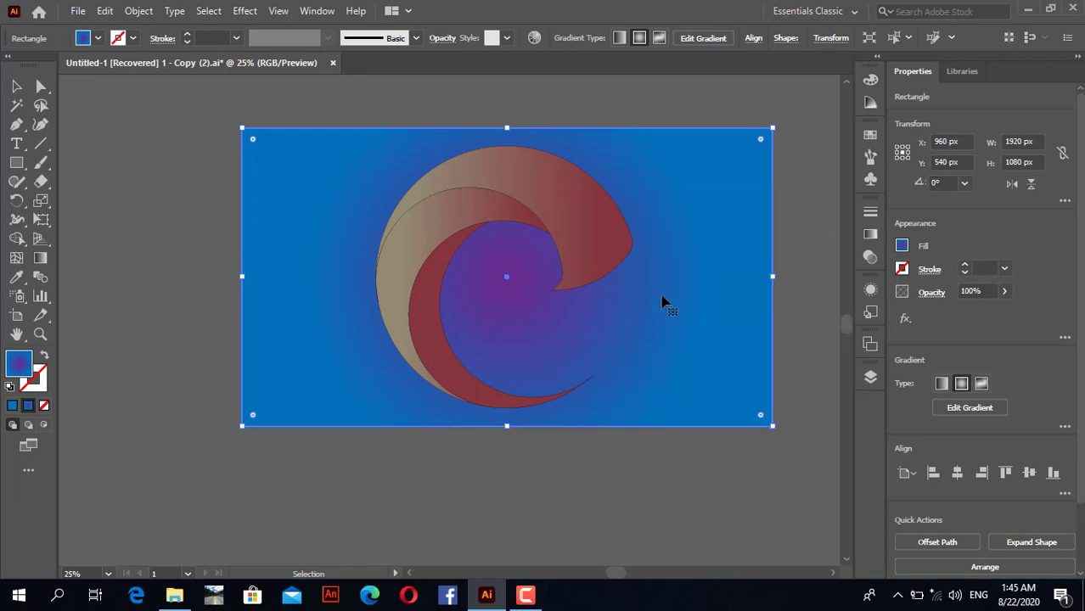
# Select the outer swirl shape and change its gradient's beige stop to RGB Yellow
pyautogui.click(615, 247)
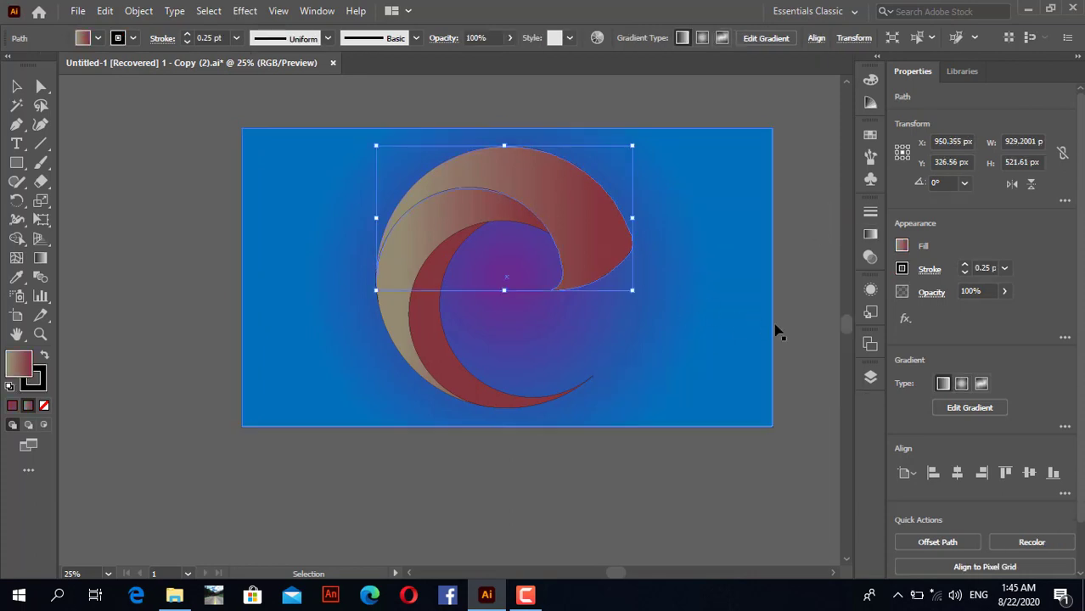
pyautogui.click(872, 235)
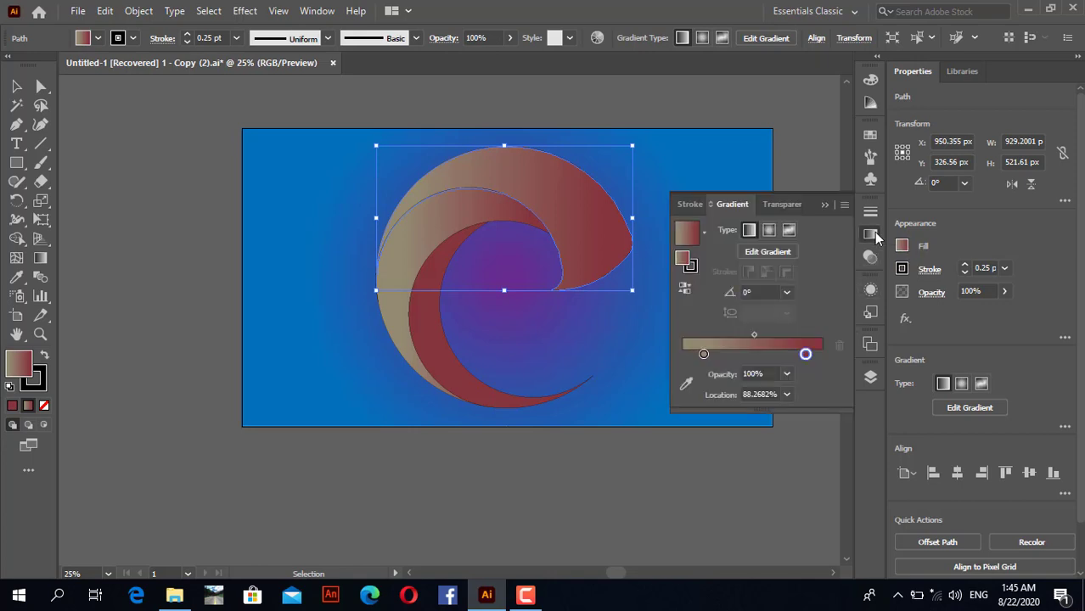
pyautogui.click(705, 355)
pyautogui.doubleClick(705, 355)
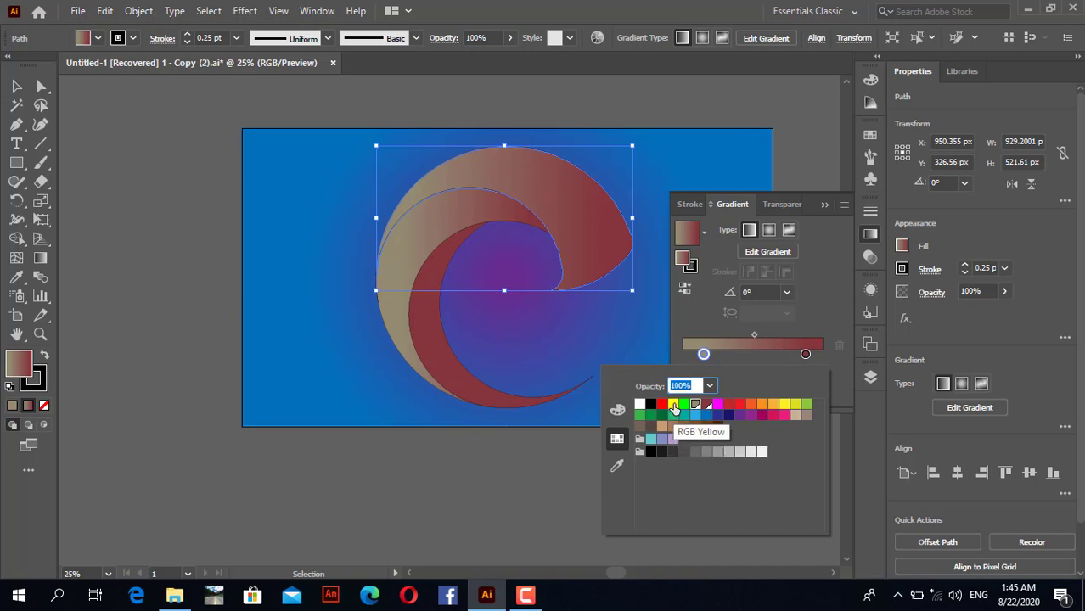
pyautogui.click(673, 406)
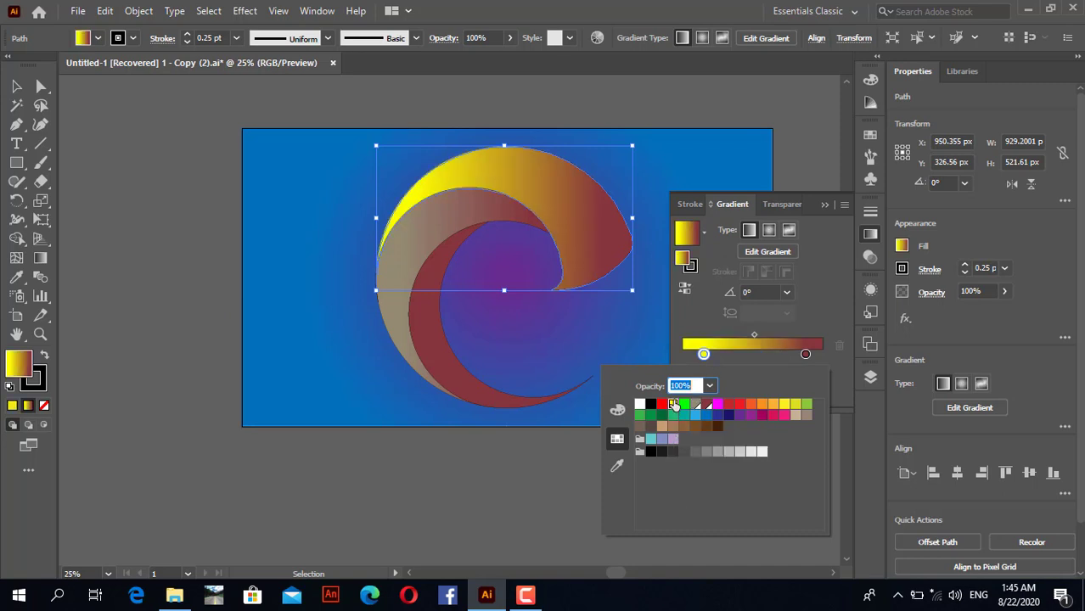
# Change the red-brown end stop of the outer swirl's gradient to the R=237 G=28 B=36 swatch after trying RGB Green and RGB Yellow
pyautogui.doubleClick(805, 351)
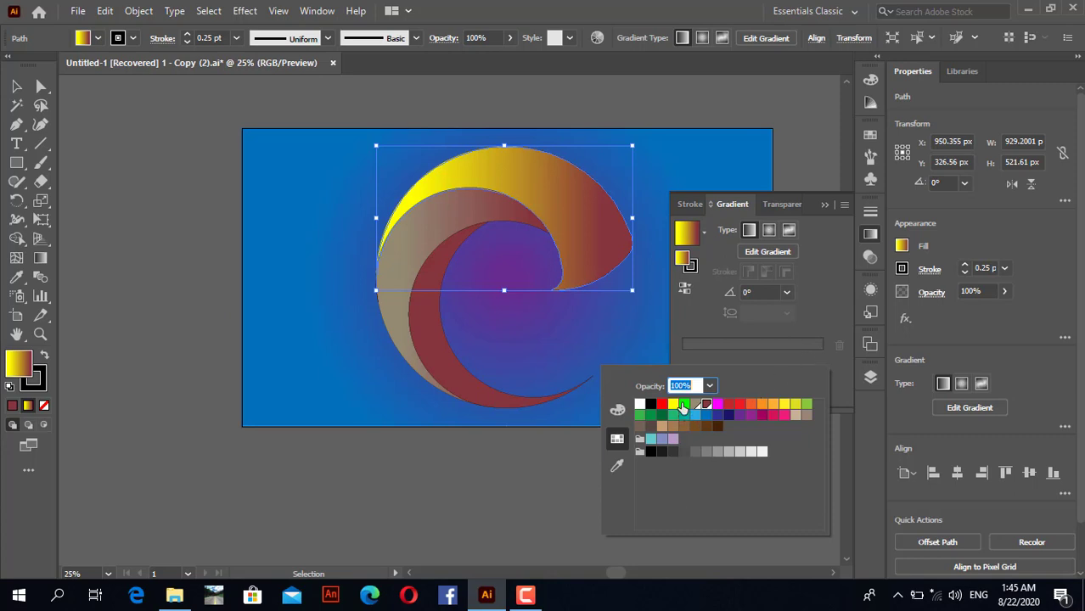
pyautogui.click(685, 405)
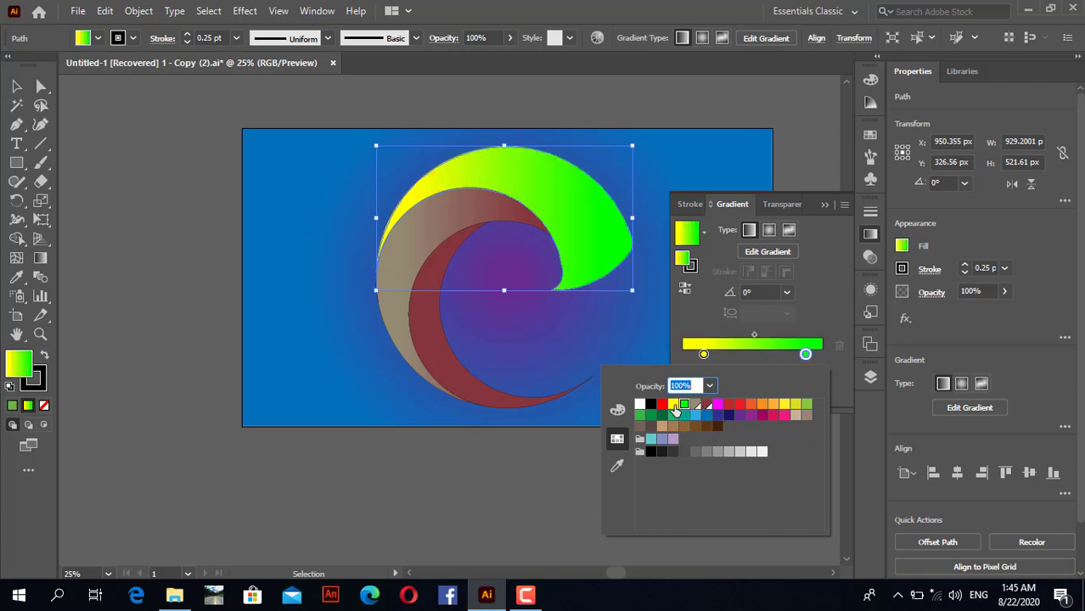
pyautogui.click(674, 405)
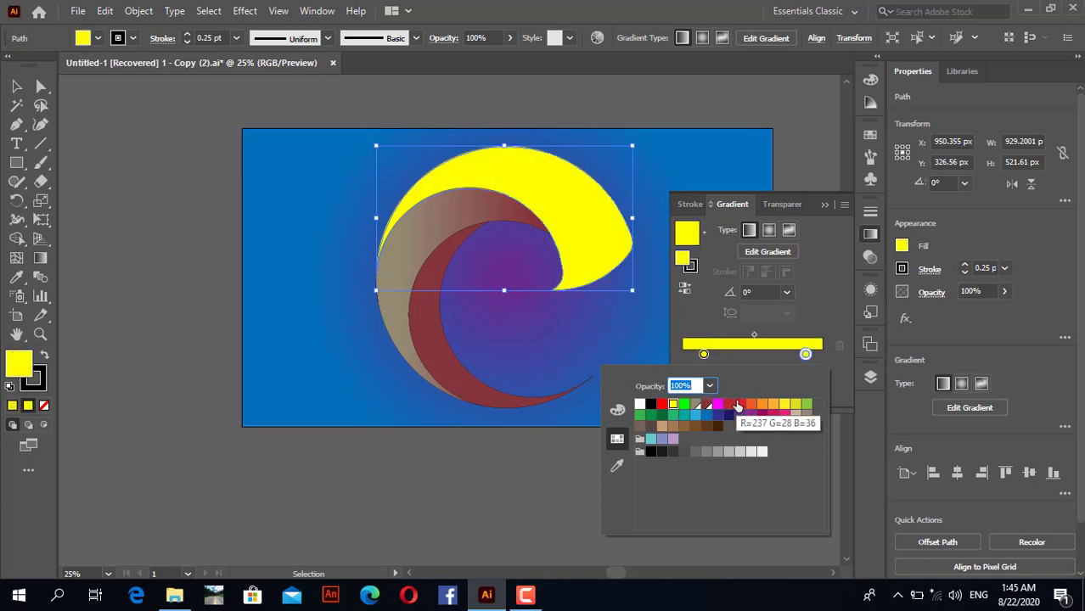
pyautogui.click(739, 405)
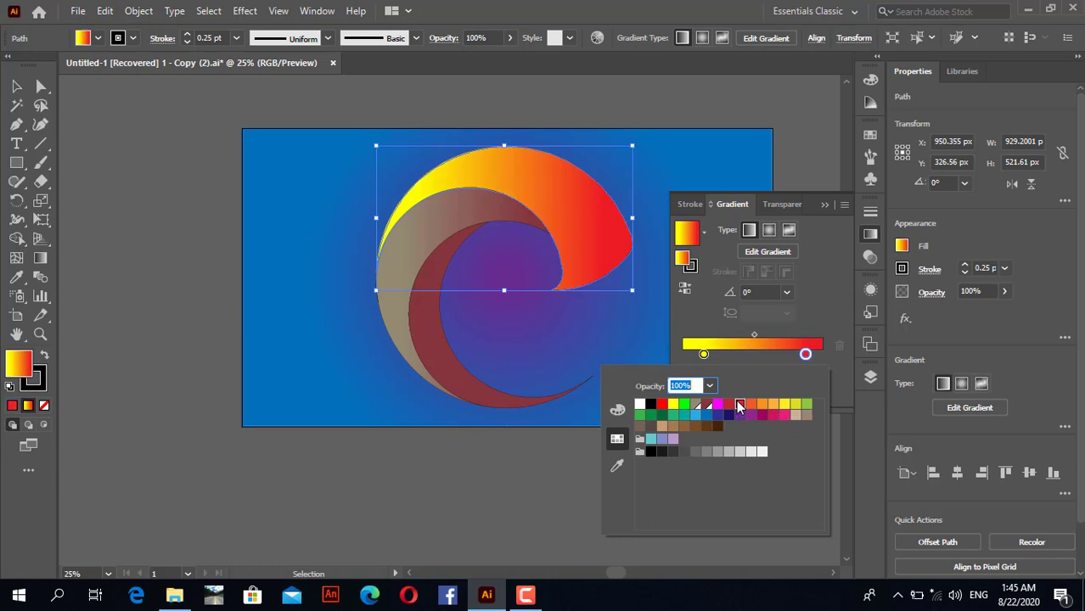
pyautogui.click(820, 294)
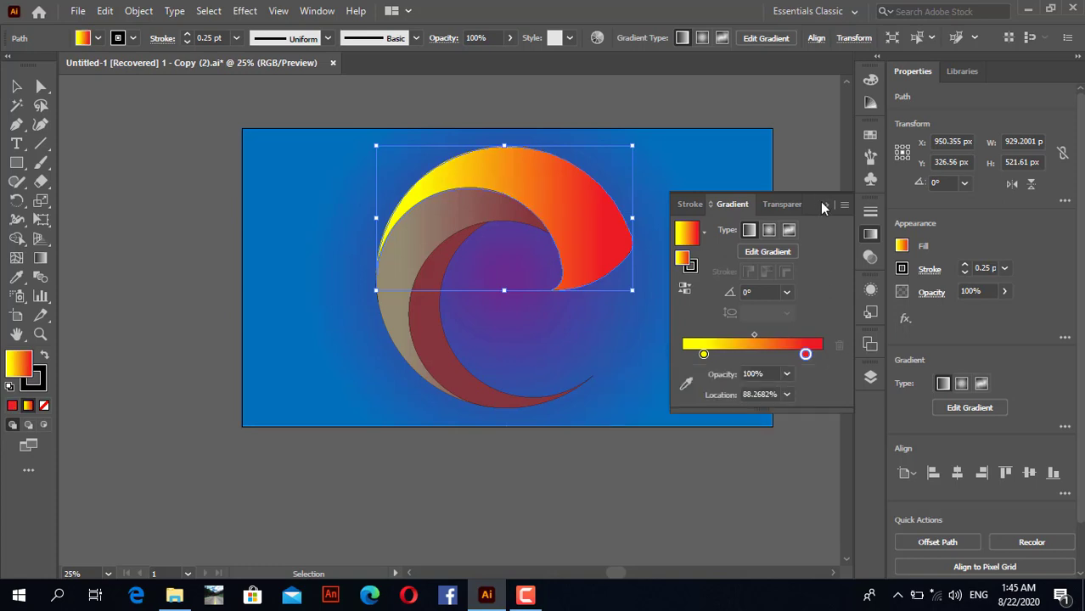
pyautogui.click(821, 203)
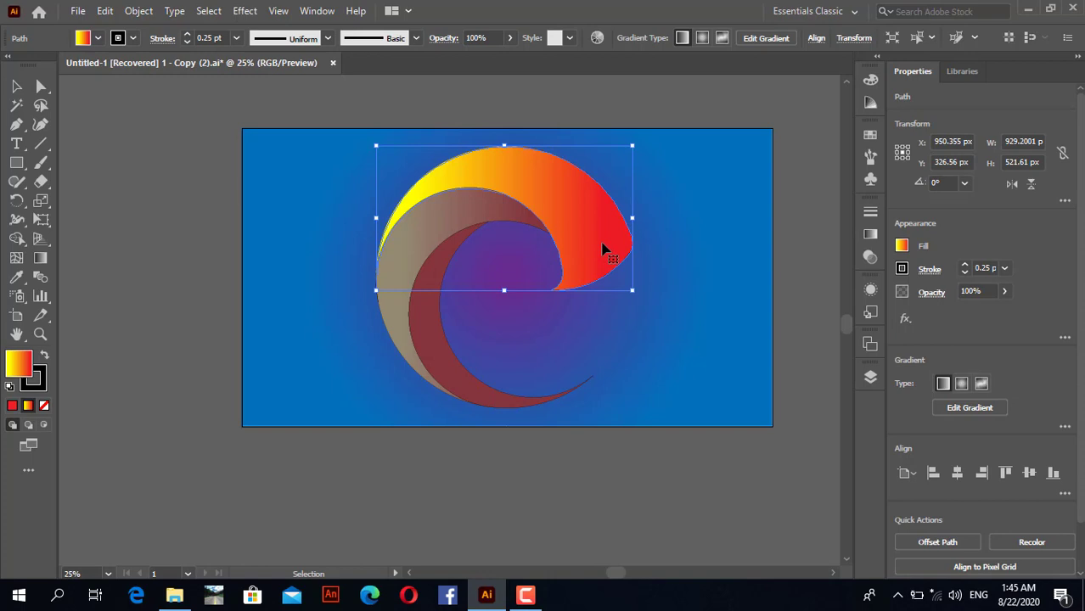
# Switch the outer swirl shape's yellow-to-red gradient from linear to radial
pyautogui.click(870, 234)
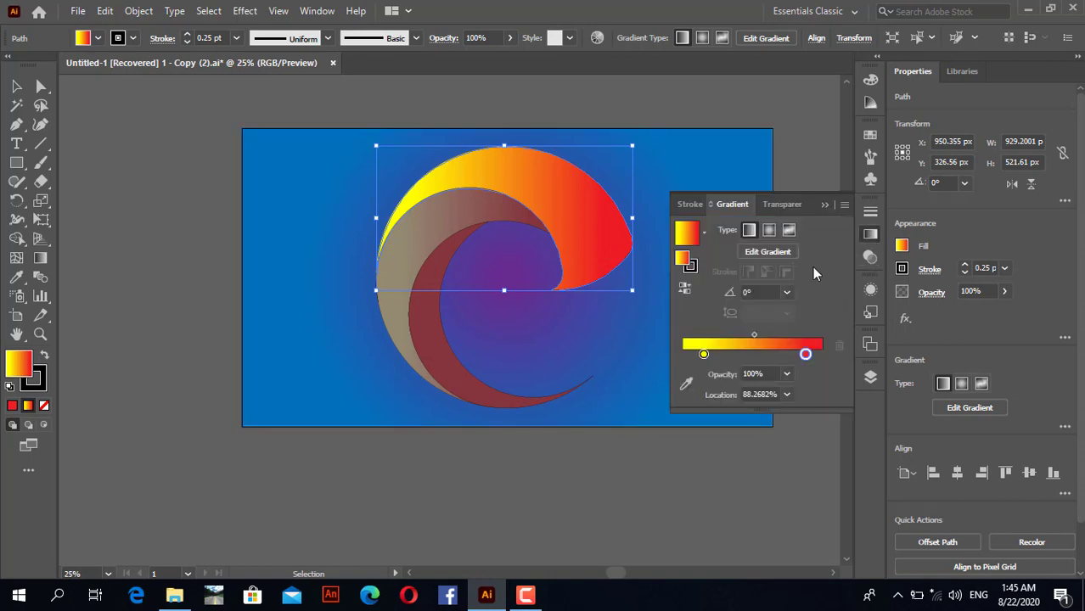
pyautogui.click(768, 231)
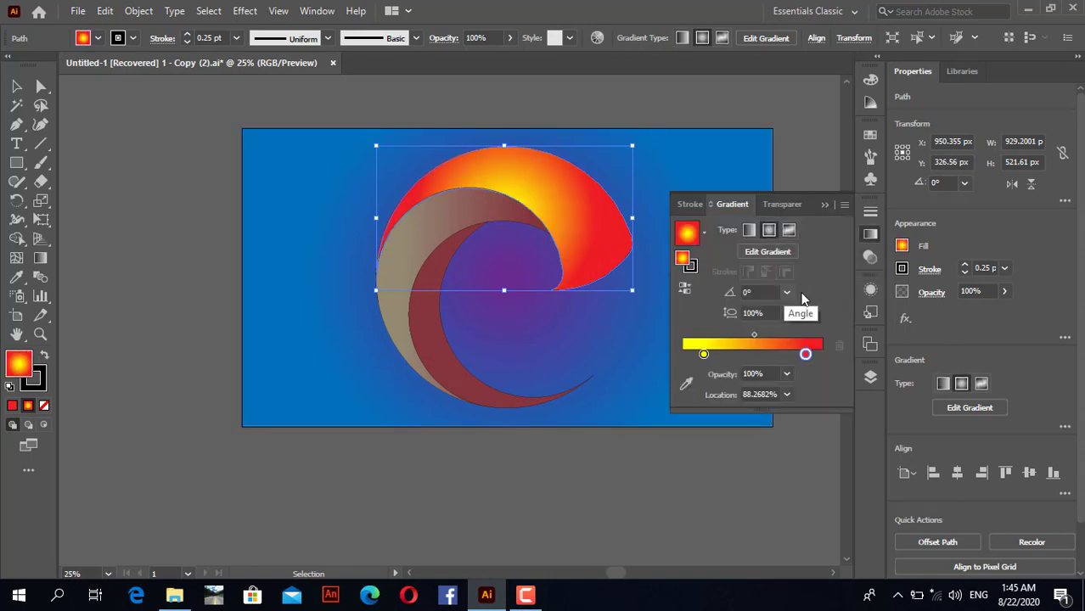
pyautogui.click(823, 207)
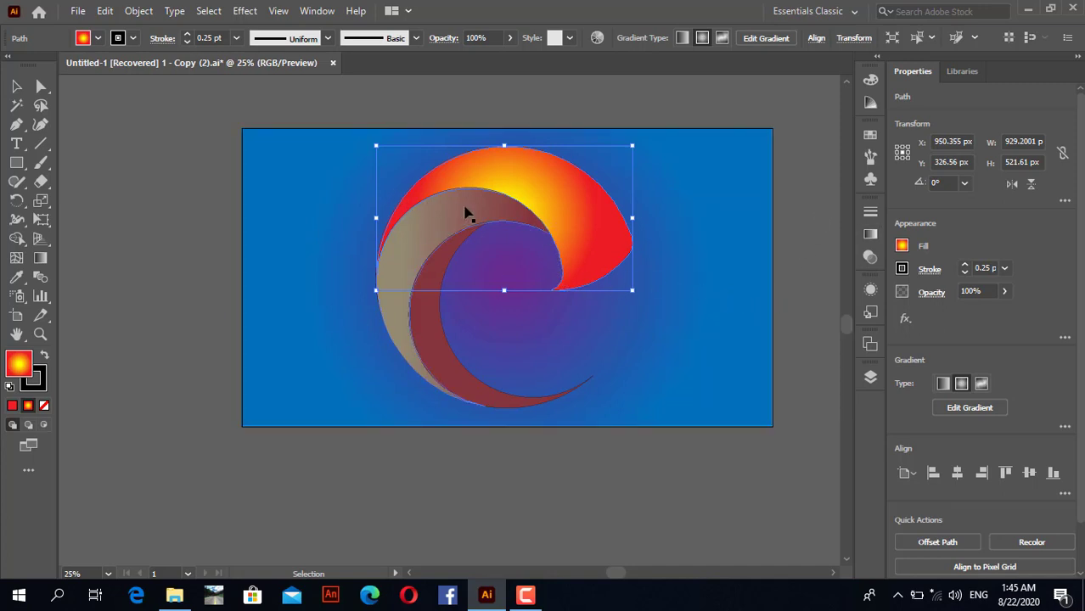
# Select all three swirl shapes and copy the outer swirl's yellow-to-red radial gradient onto the other two with the Eyedropper
pyautogui.click(257, 339)
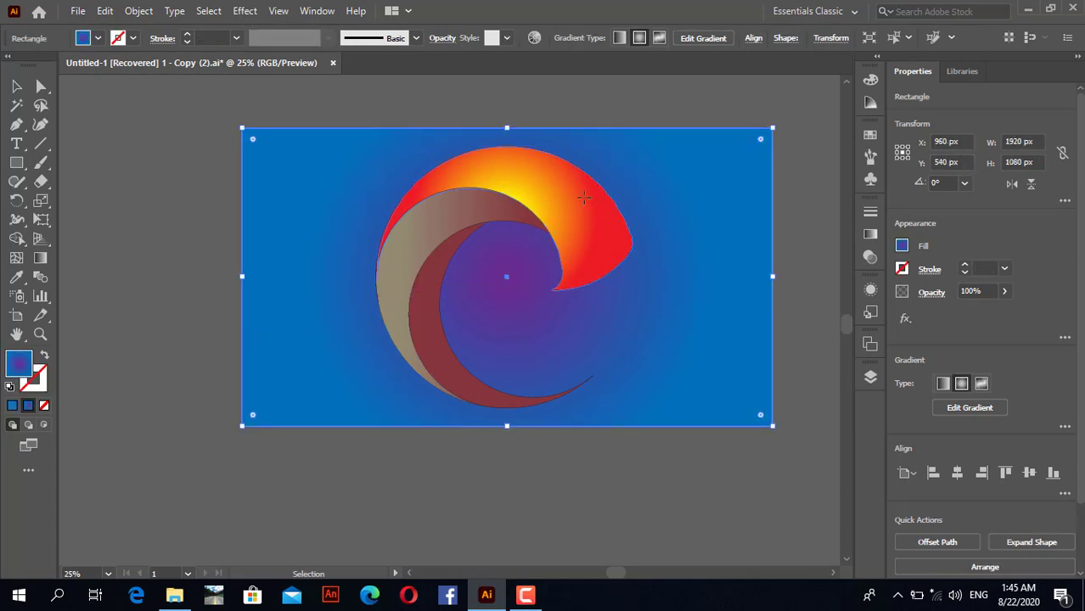
pyautogui.click(585, 197)
pyautogui.keyDown('shift'); pyautogui.click(390, 259); pyautogui.keyUp('shift')
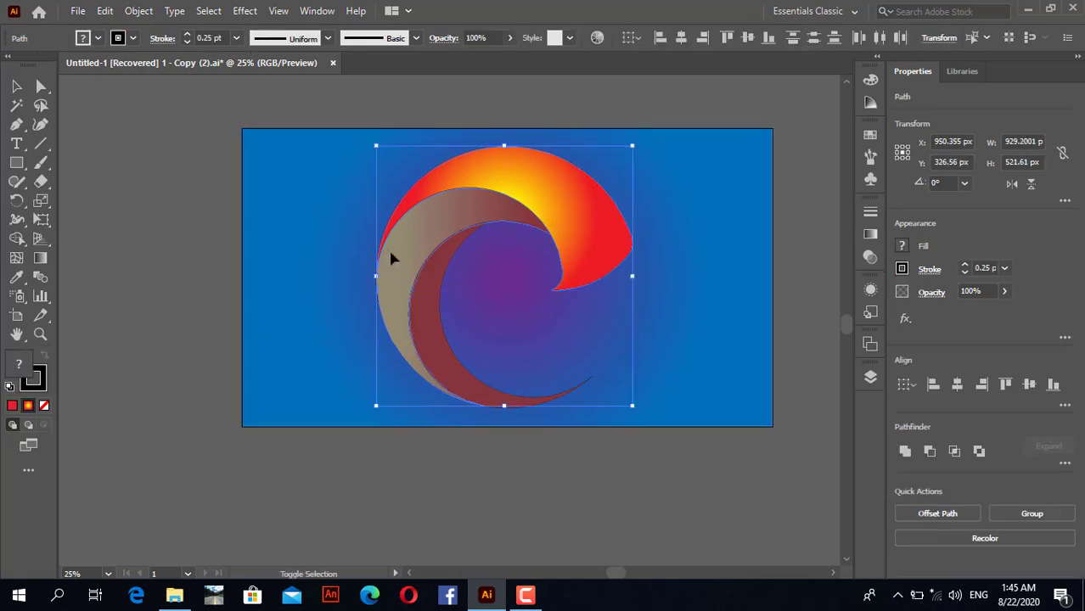
pyautogui.keyDown('shift'); pyautogui.click(429, 322); pyautogui.keyUp('shift')
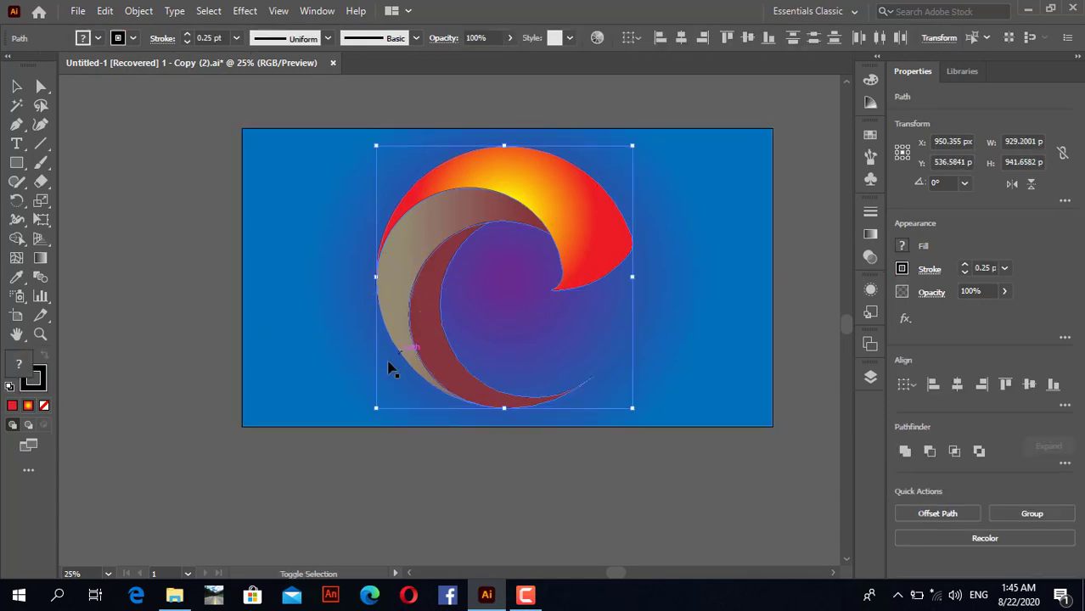
pyautogui.click(16, 277)
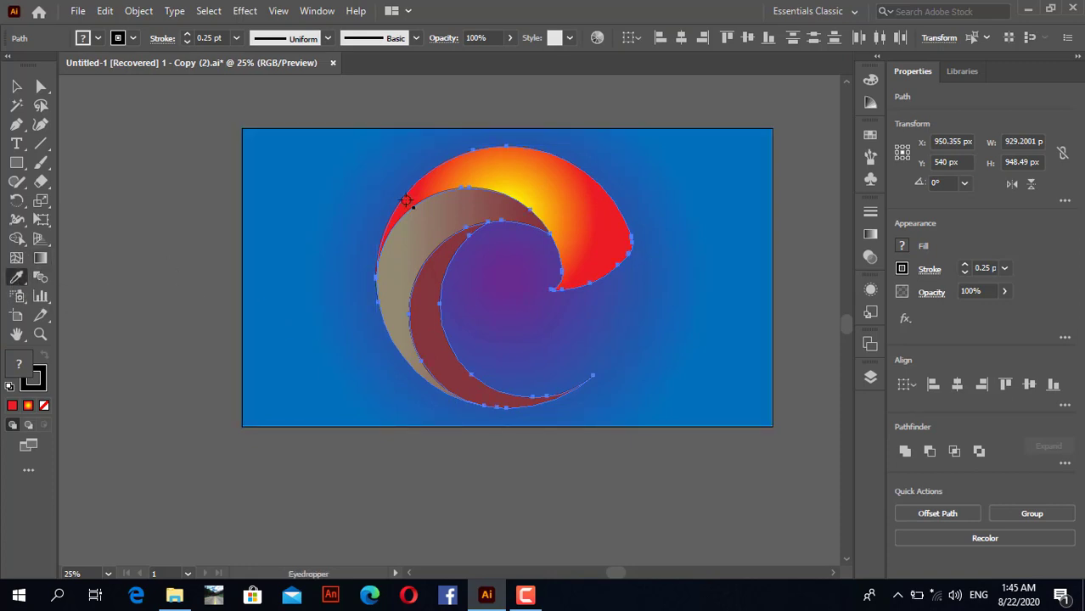
pyautogui.click(548, 197)
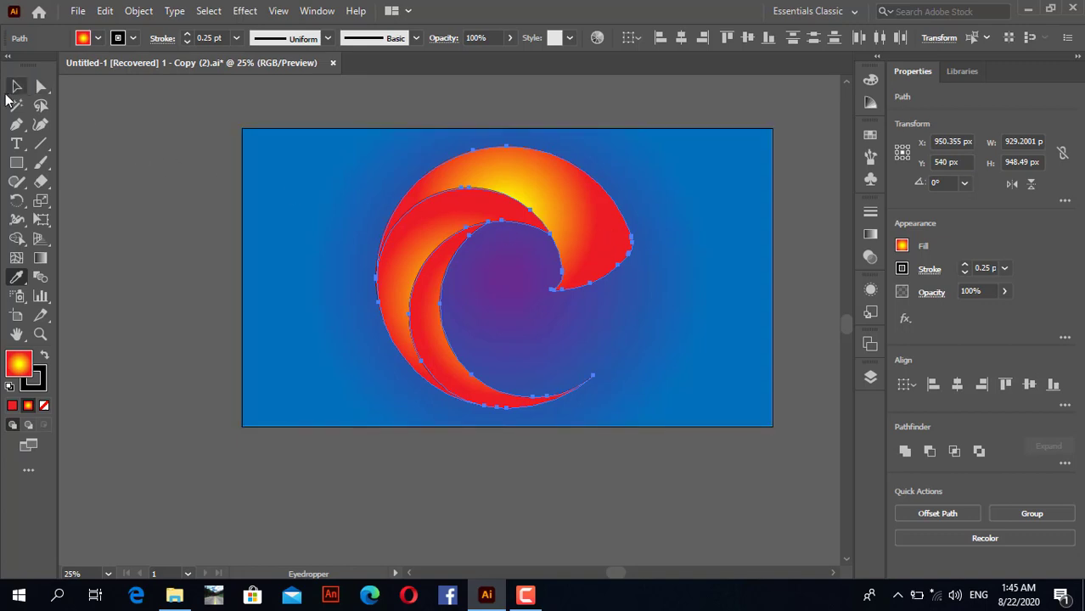
pyautogui.click(16, 87)
pyautogui.click(178, 254)
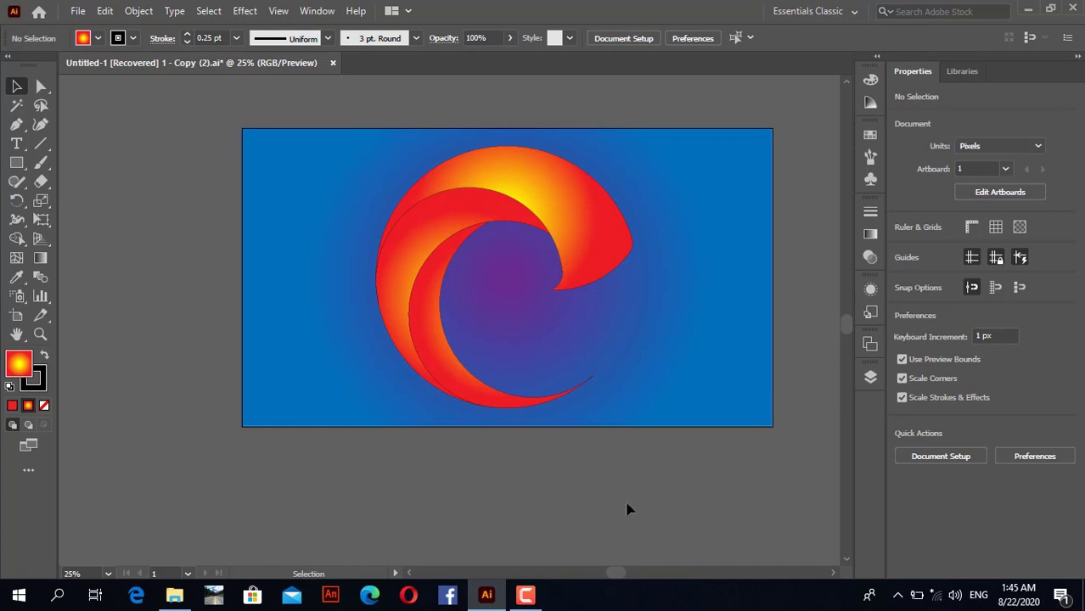
# Select the background rectangle and change its radial gradient's inner purple stop to a yellow swatch
pyautogui.click(743, 359)
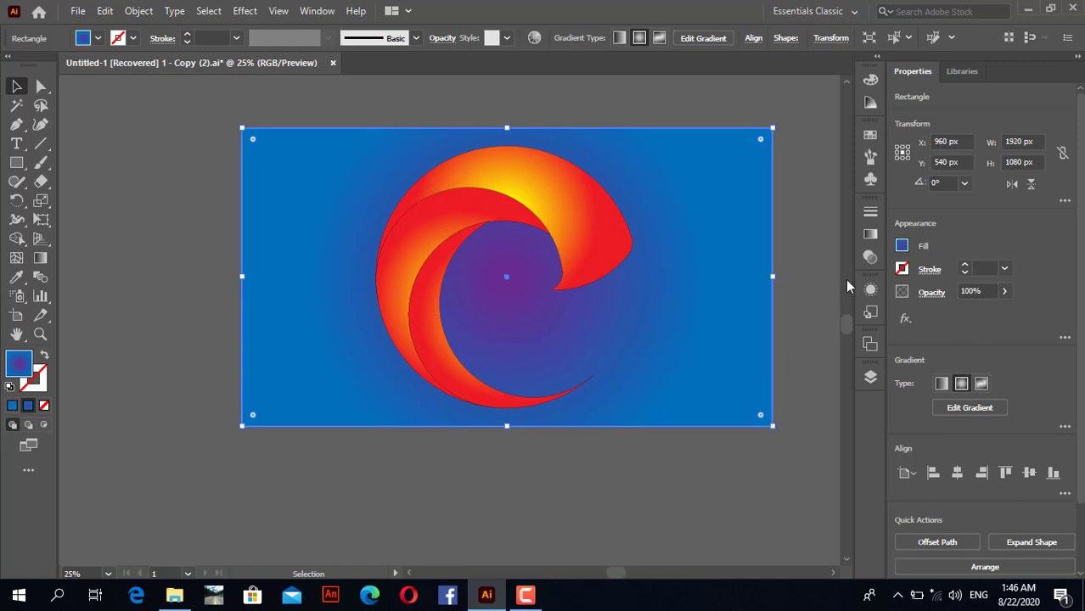
pyautogui.click(871, 235)
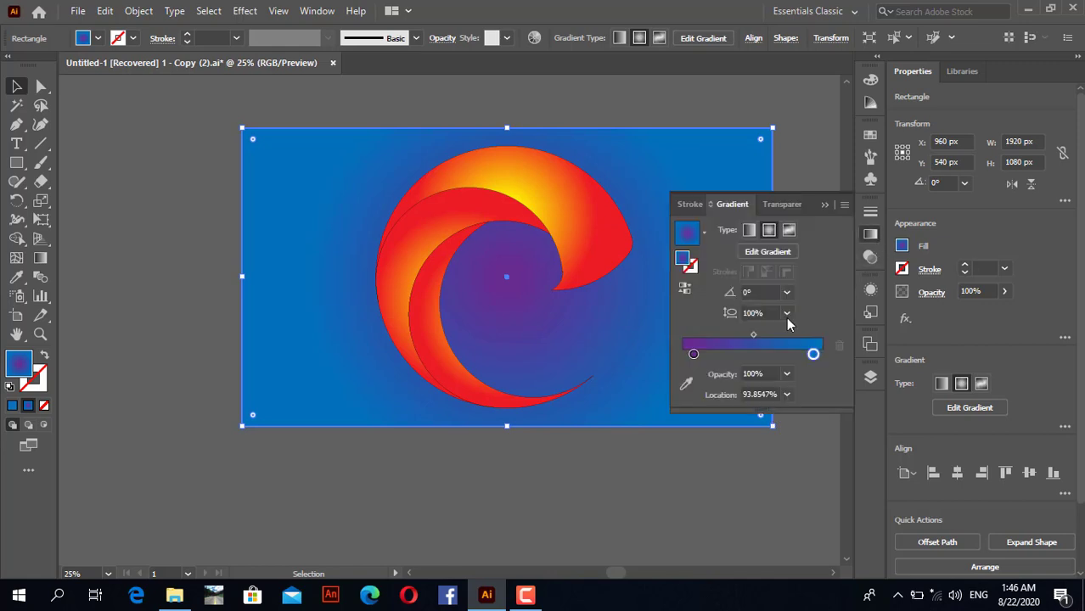
pyautogui.doubleClick(694, 355)
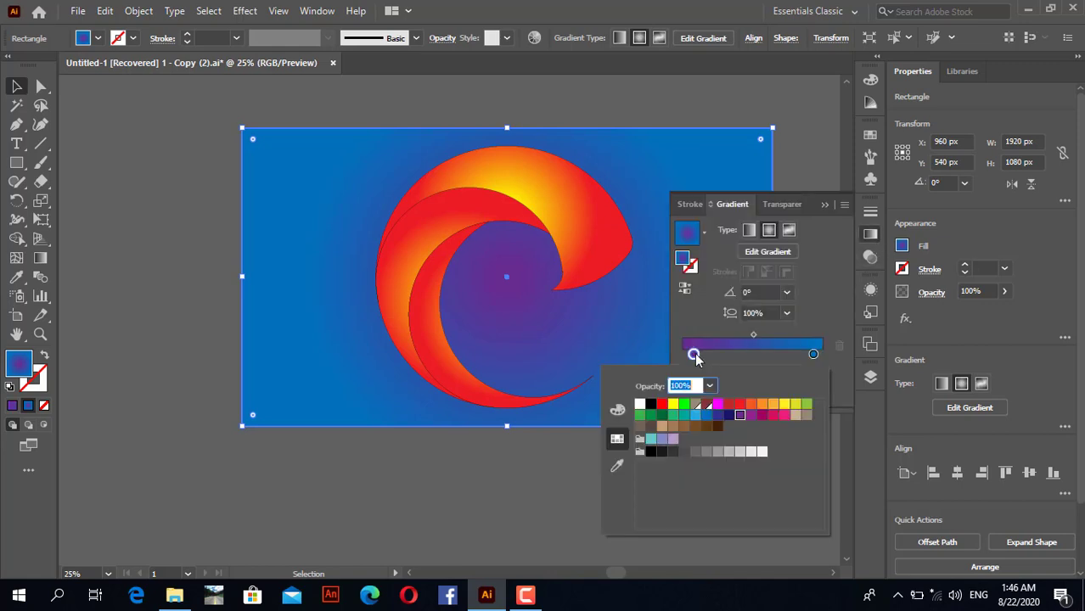
pyautogui.click(785, 405)
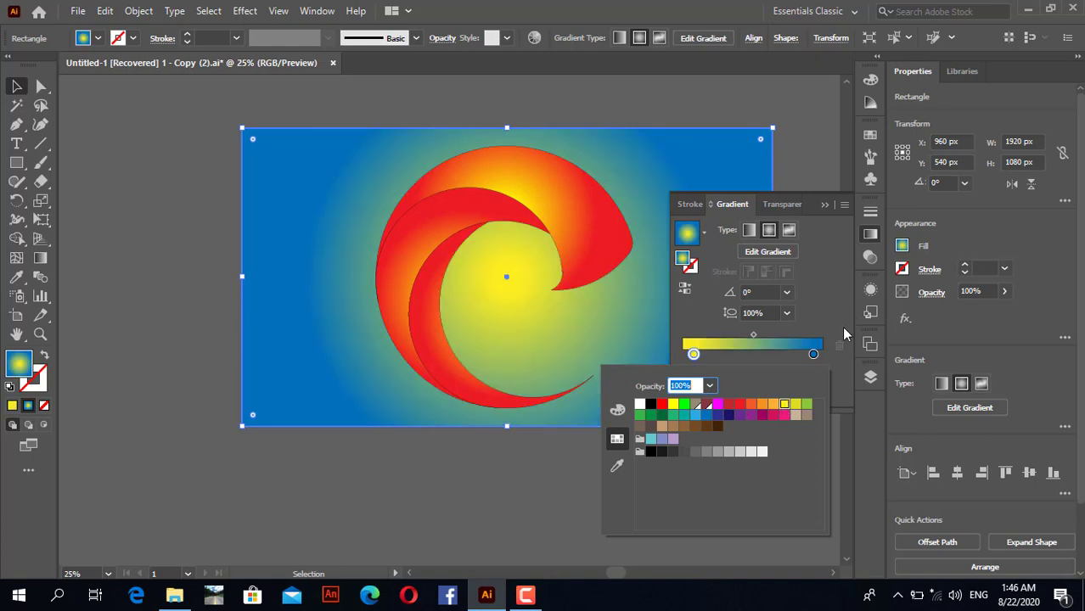
# Change the background gradient's outer stop to the R=237 G=28 B=36 swatch after trying light orange
pyautogui.click(813, 355)
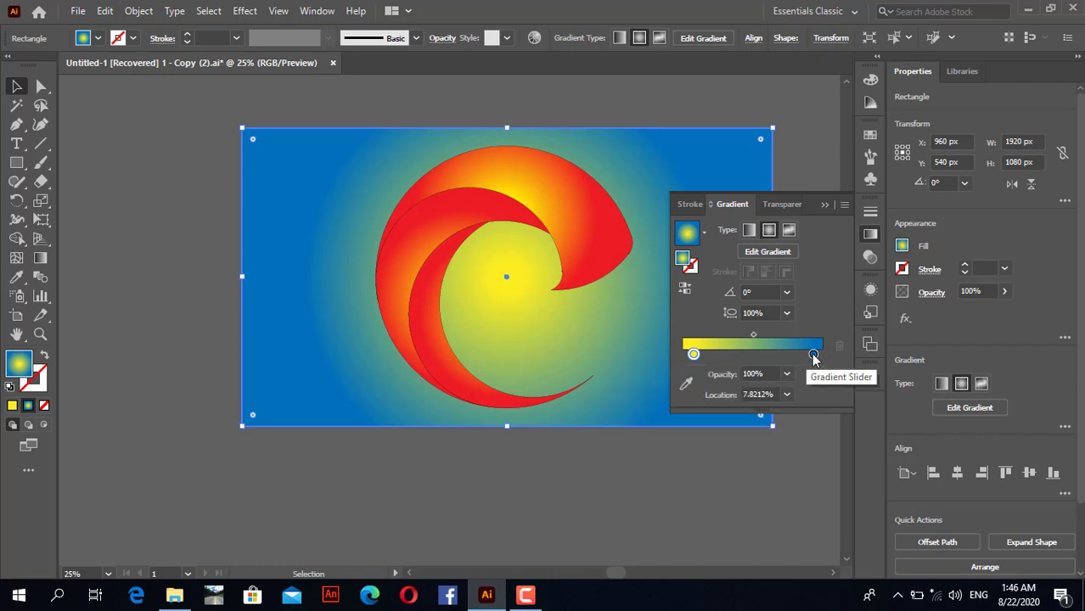
pyautogui.doubleClick(813, 355)
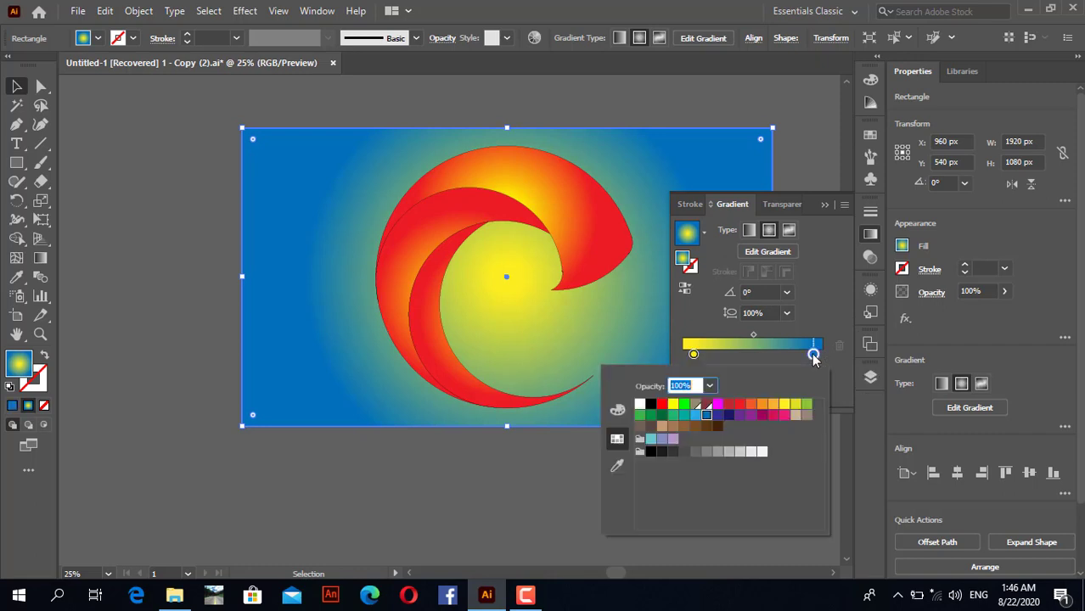
pyautogui.click(773, 406)
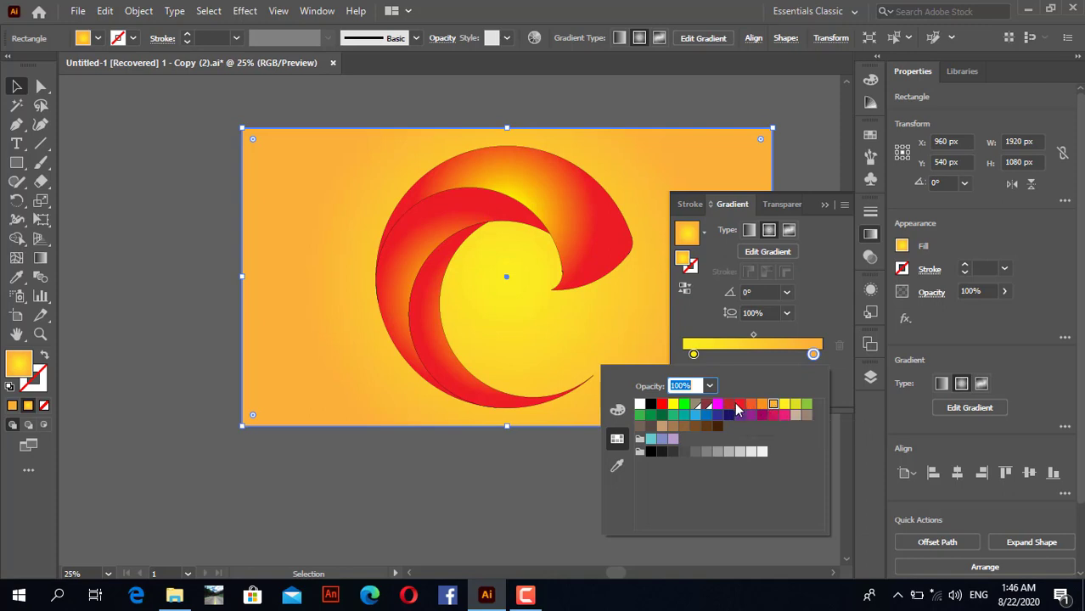
pyautogui.click(740, 405)
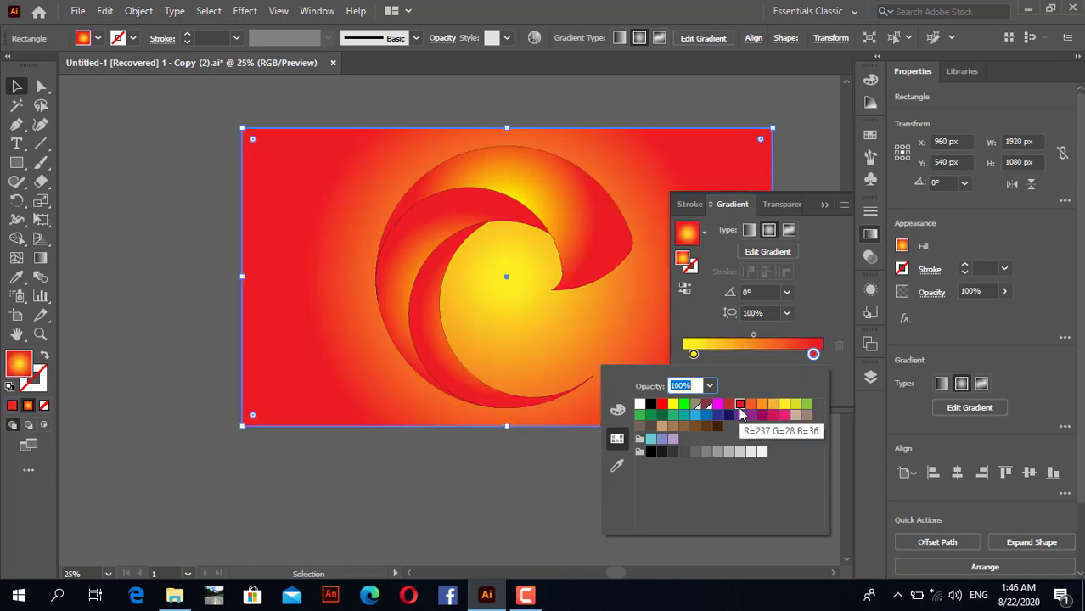
pyautogui.click(830, 208)
pyautogui.click(824, 208)
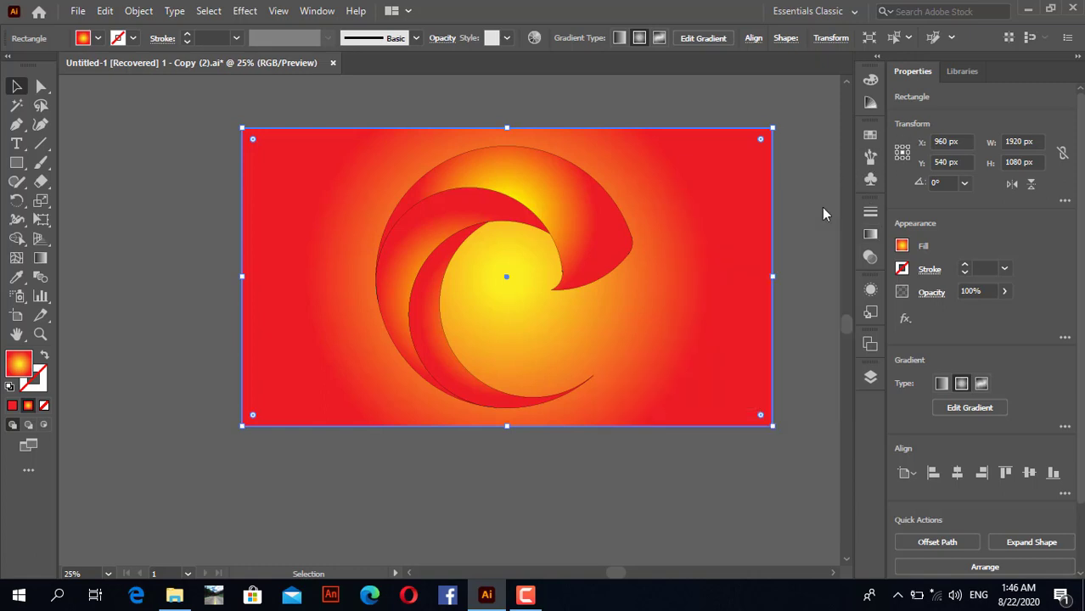
pyautogui.click(779, 303)
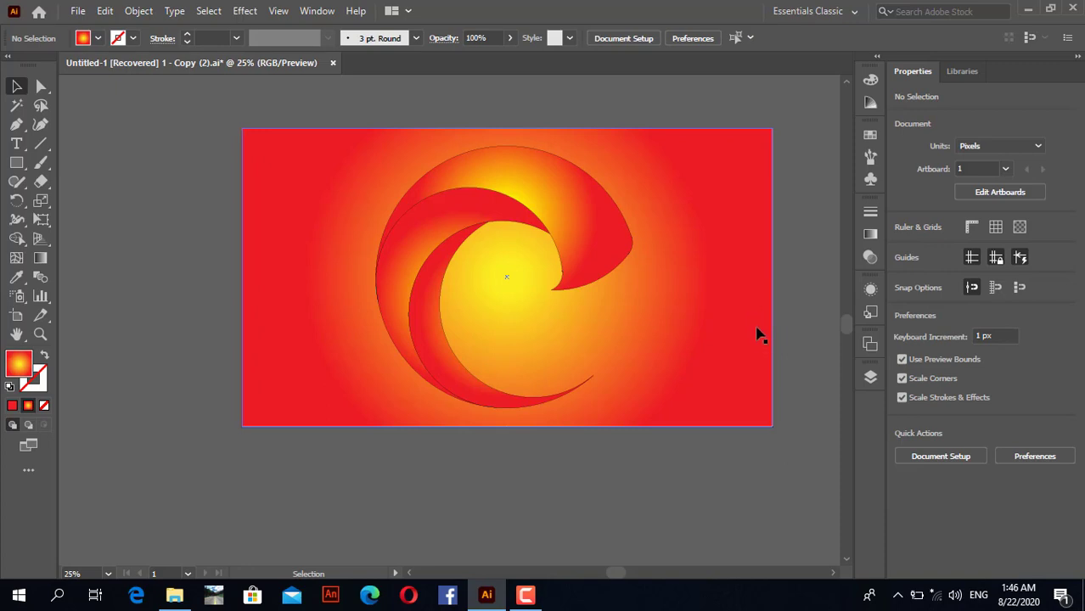
# Recolour the background gradient's outer stop with a green swatch after trying two purples, R=0 G=113 B=188 blue and teal
pyautogui.click(772, 325)
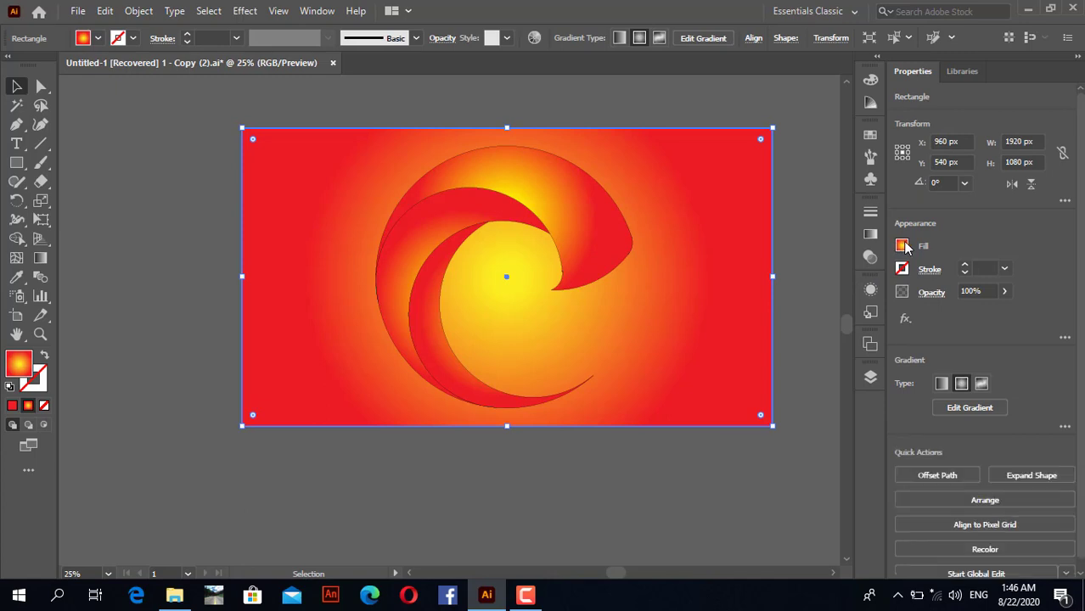
pyautogui.click(870, 237)
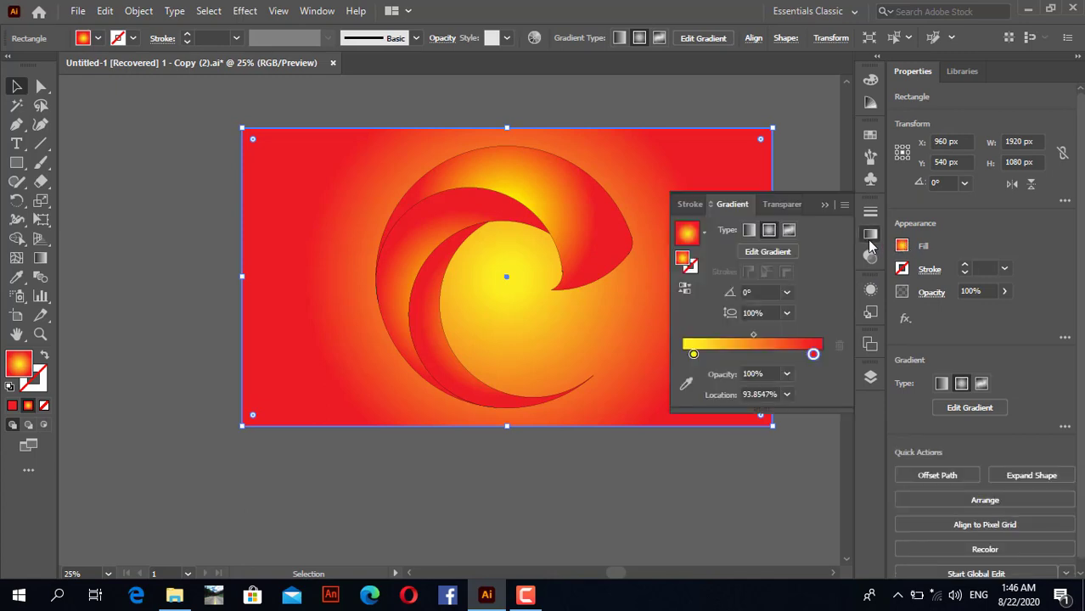
pyautogui.doubleClick(814, 355)
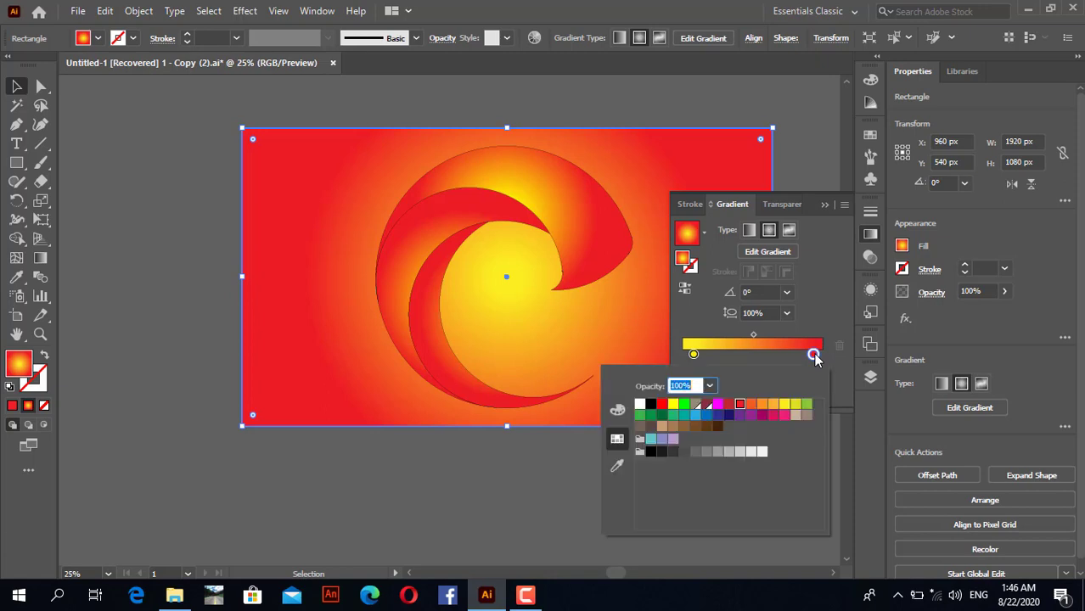
pyautogui.click(740, 415)
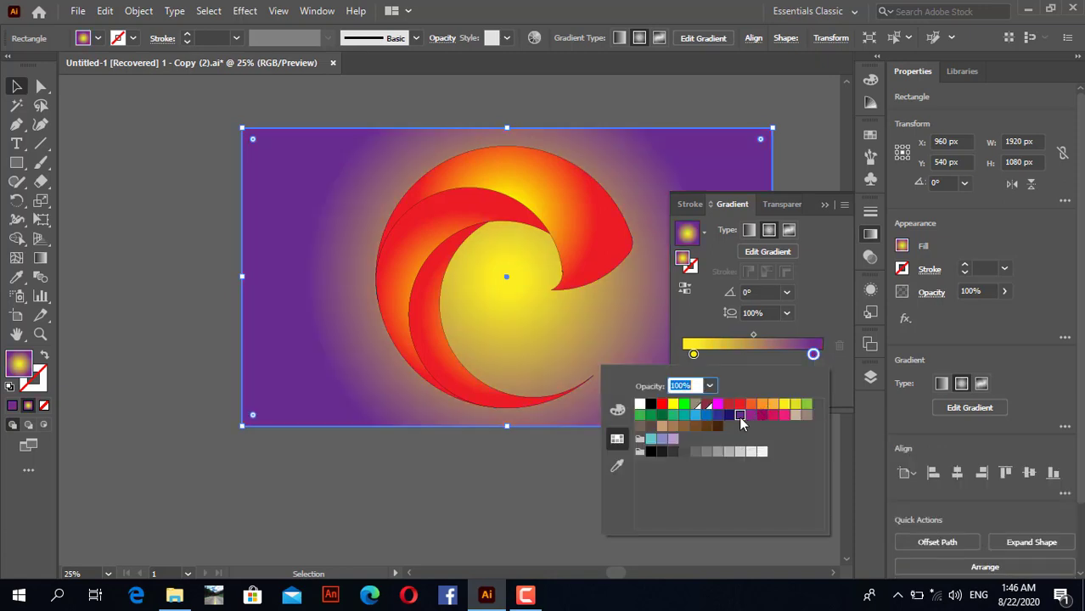
pyautogui.click(747, 416)
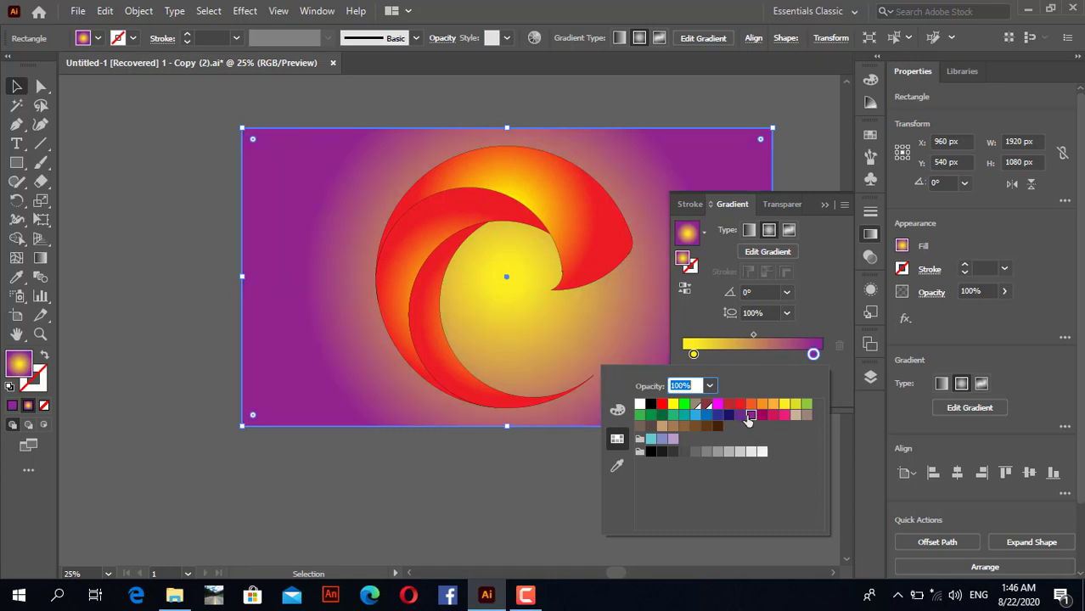
pyautogui.click(706, 416)
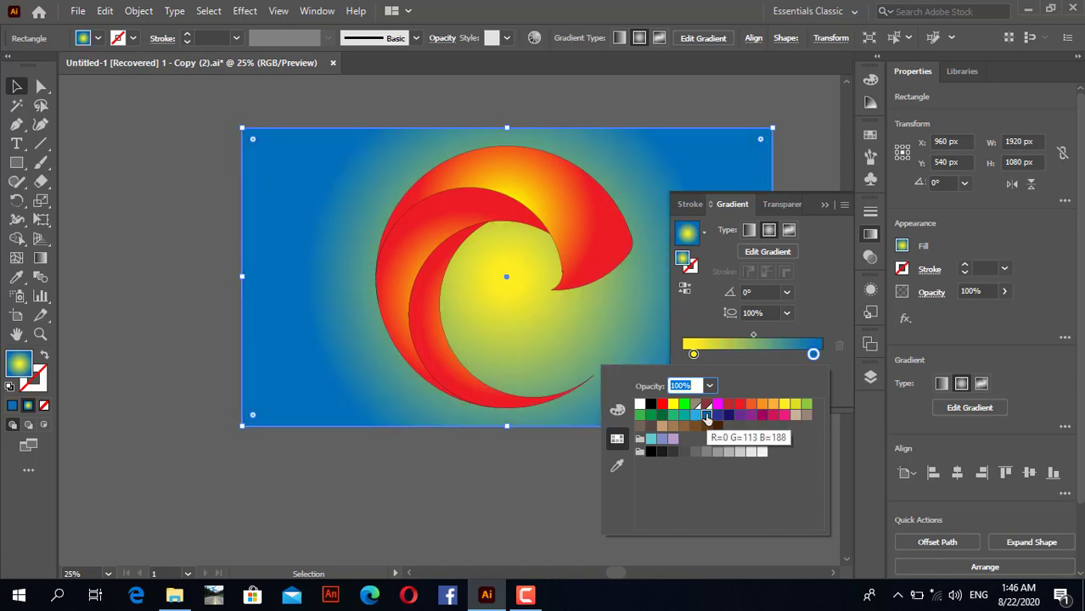
pyautogui.click(682, 417)
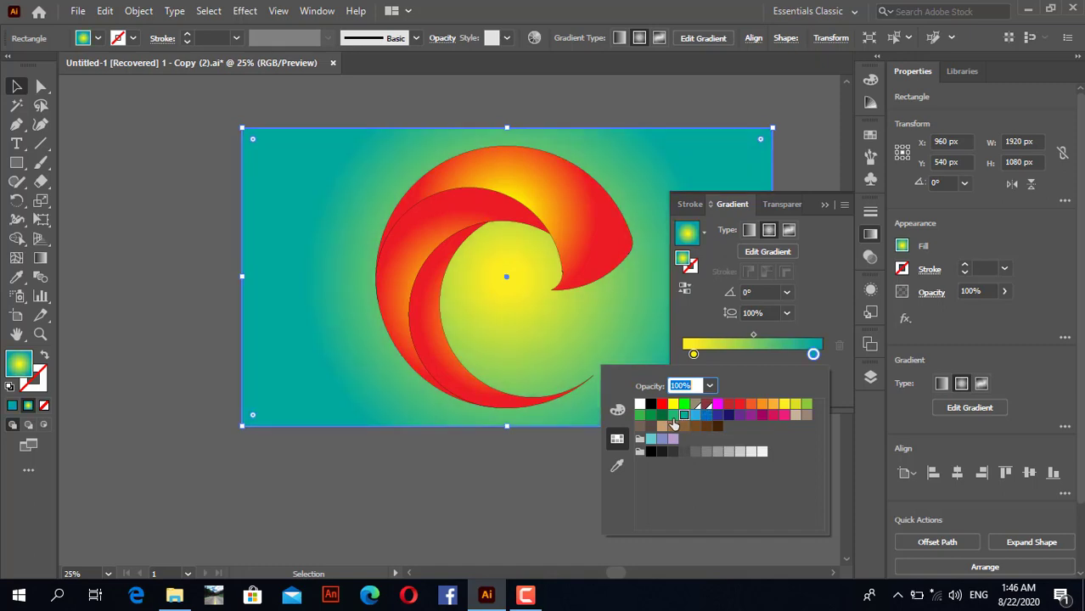
pyautogui.click(673, 416)
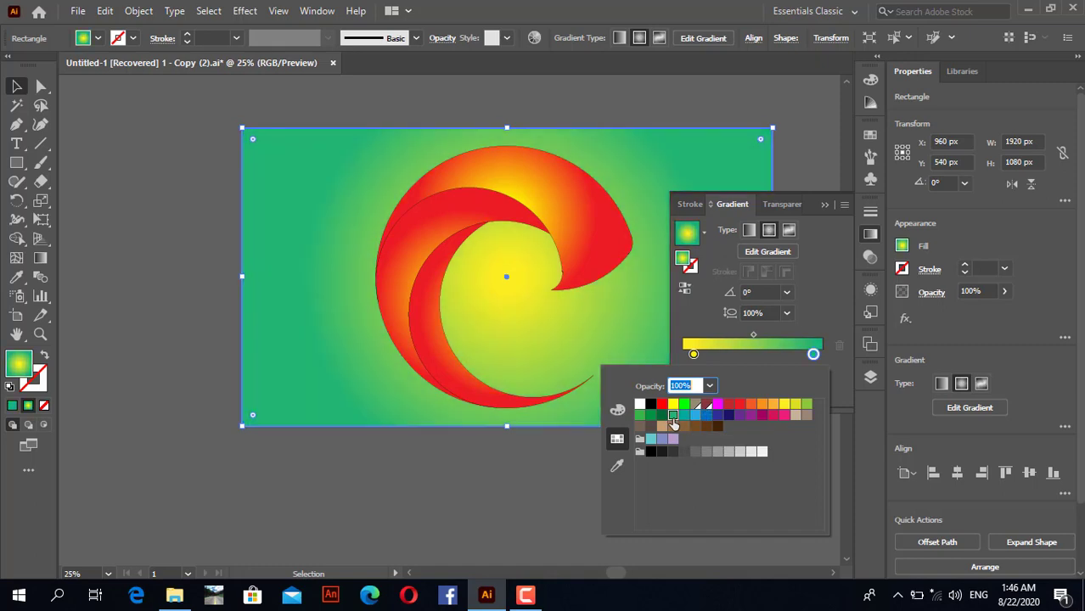
pyautogui.click(823, 212)
pyautogui.click(823, 206)
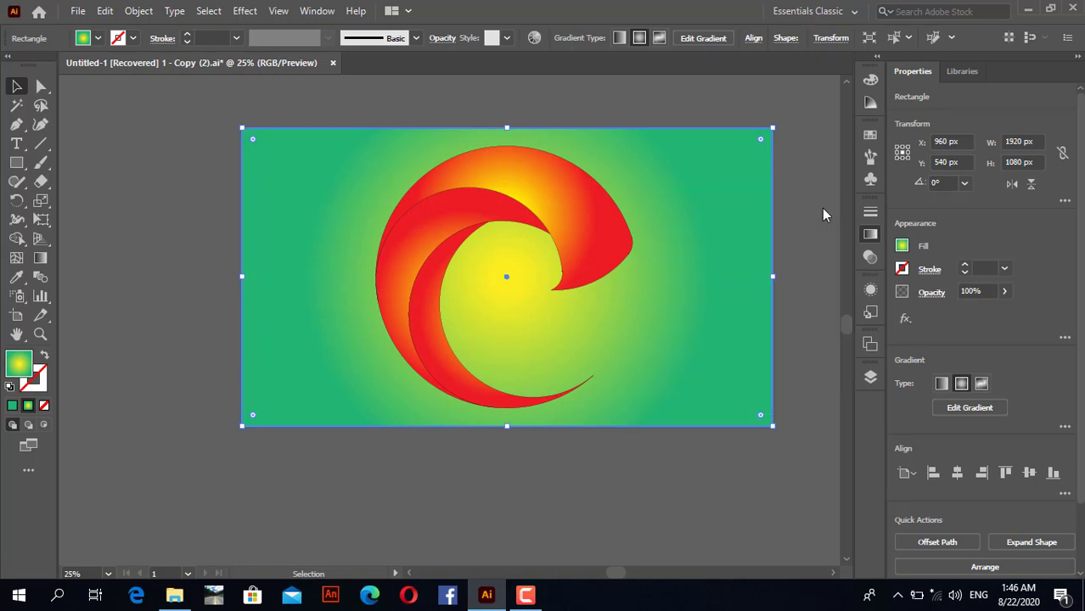
pyautogui.click(789, 260)
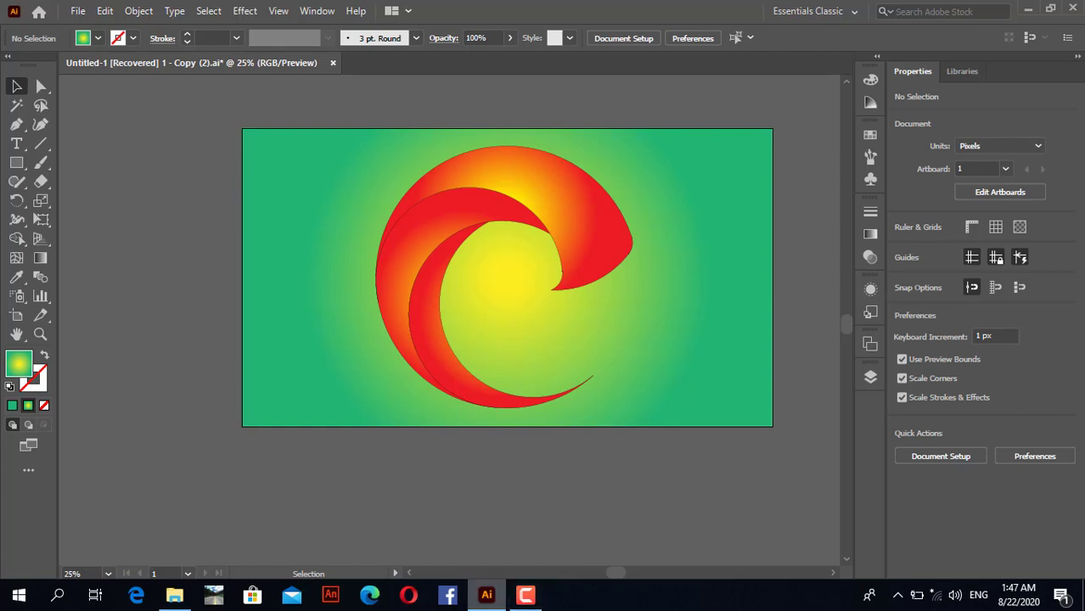
pyautogui.click(487, 595)
pyautogui.click(487, 595)
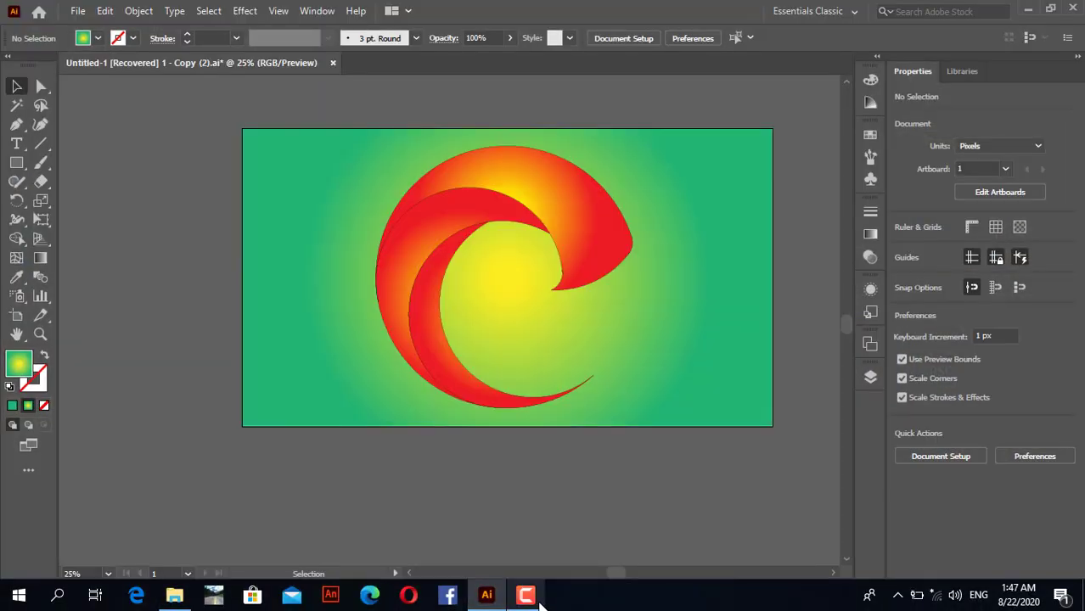
pyautogui.click(526, 595)
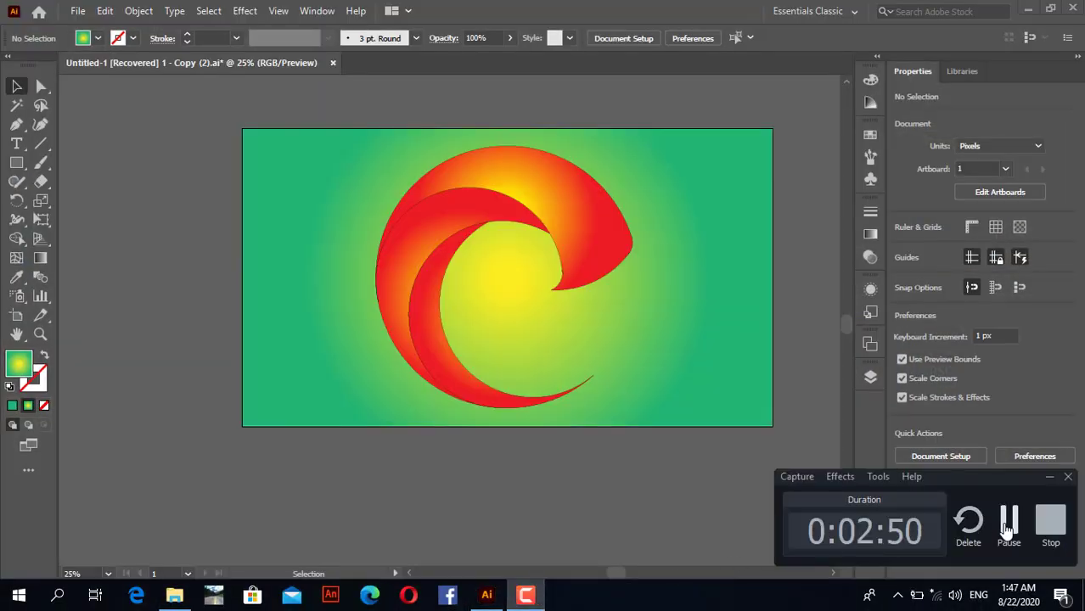
pyautogui.click(1048, 518)
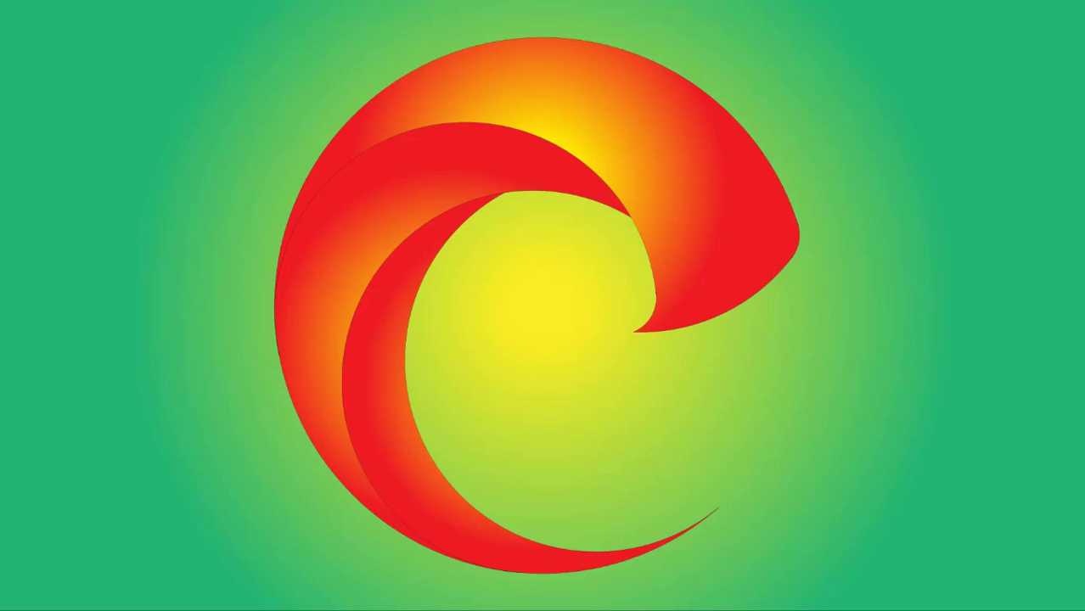